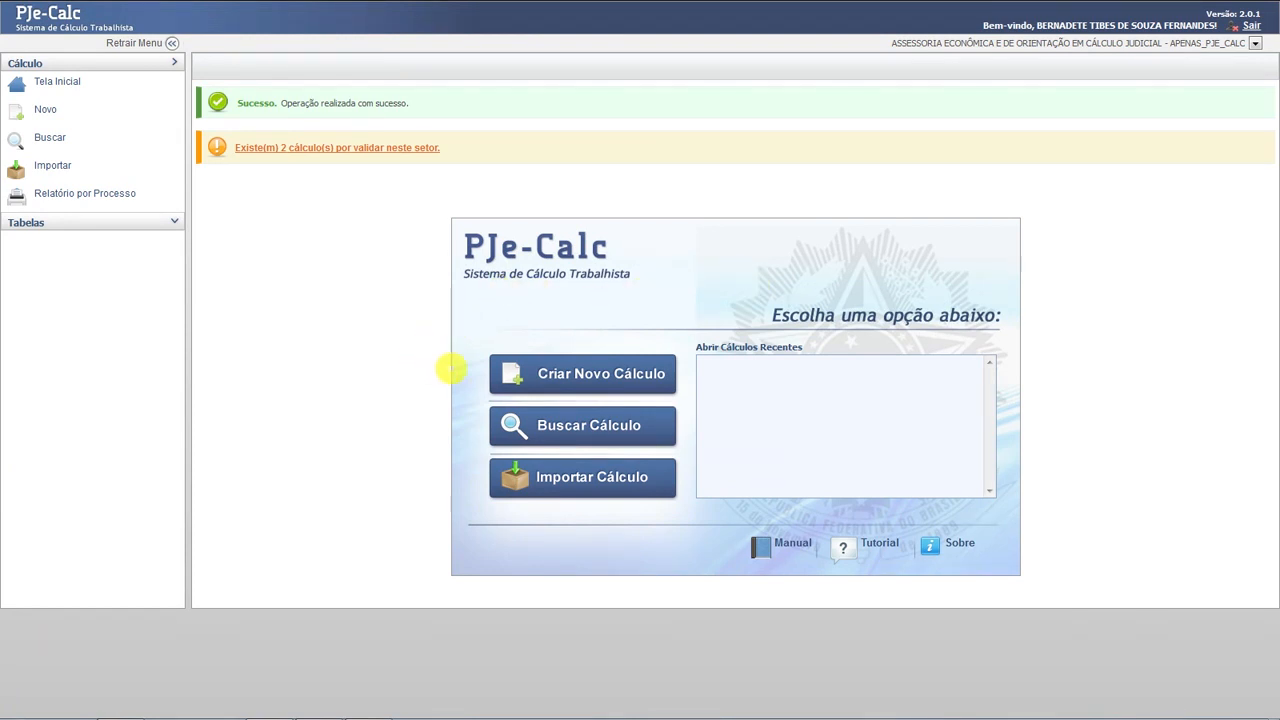
- Start a new calculation whose process details will be entered manually (Manualmente)
left_click(577, 374)
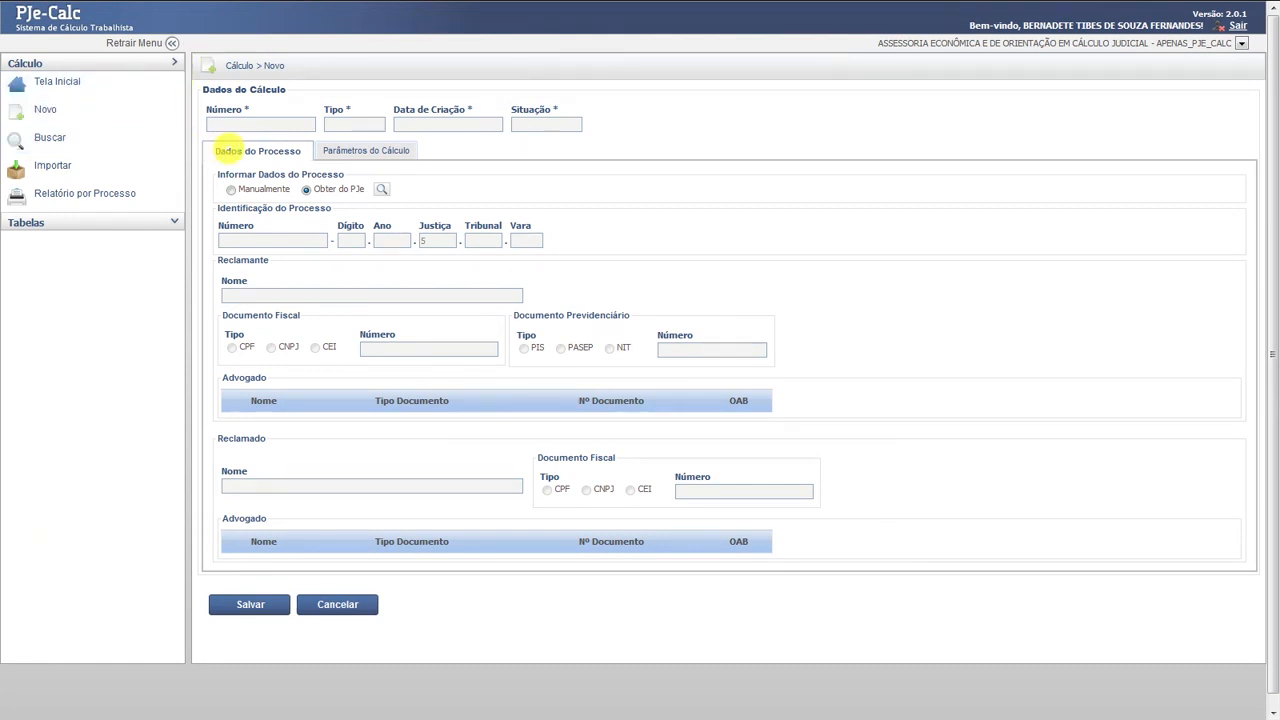
left_click(230, 190)
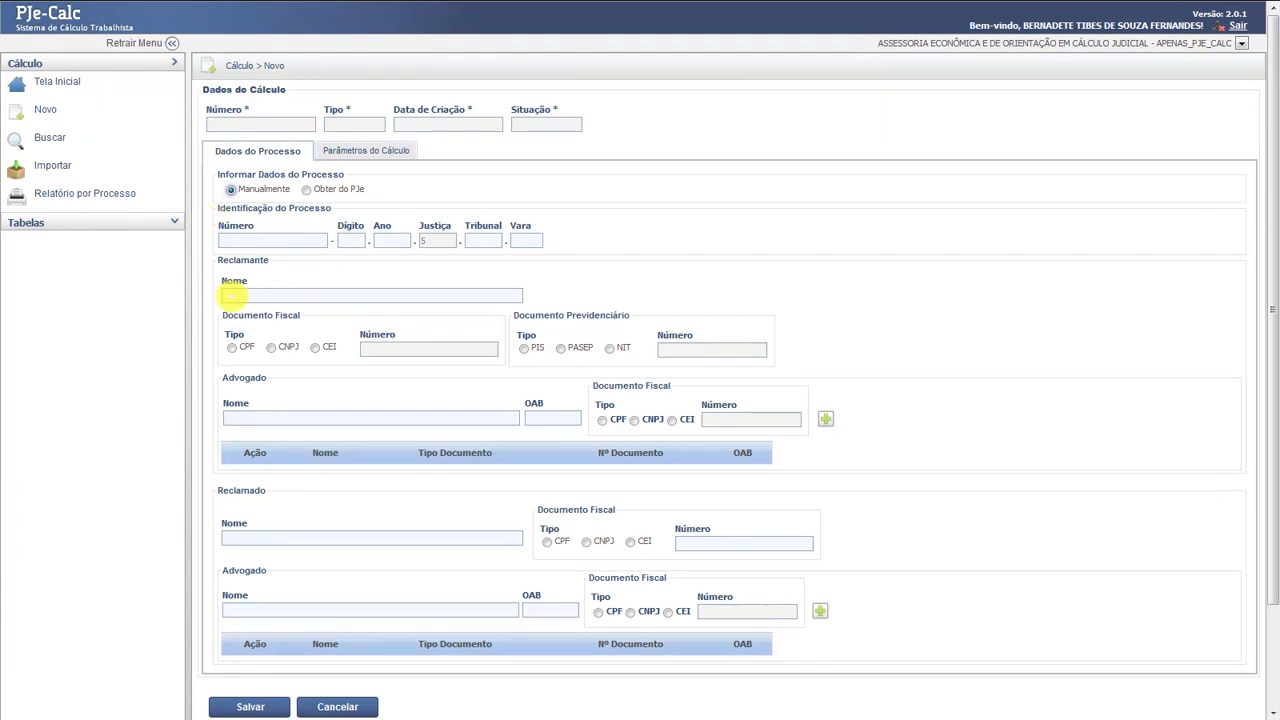
- Enter the claimant's full name and CONSTRUÇÃO LTDA. as the defendant's name
left_click(230, 295)
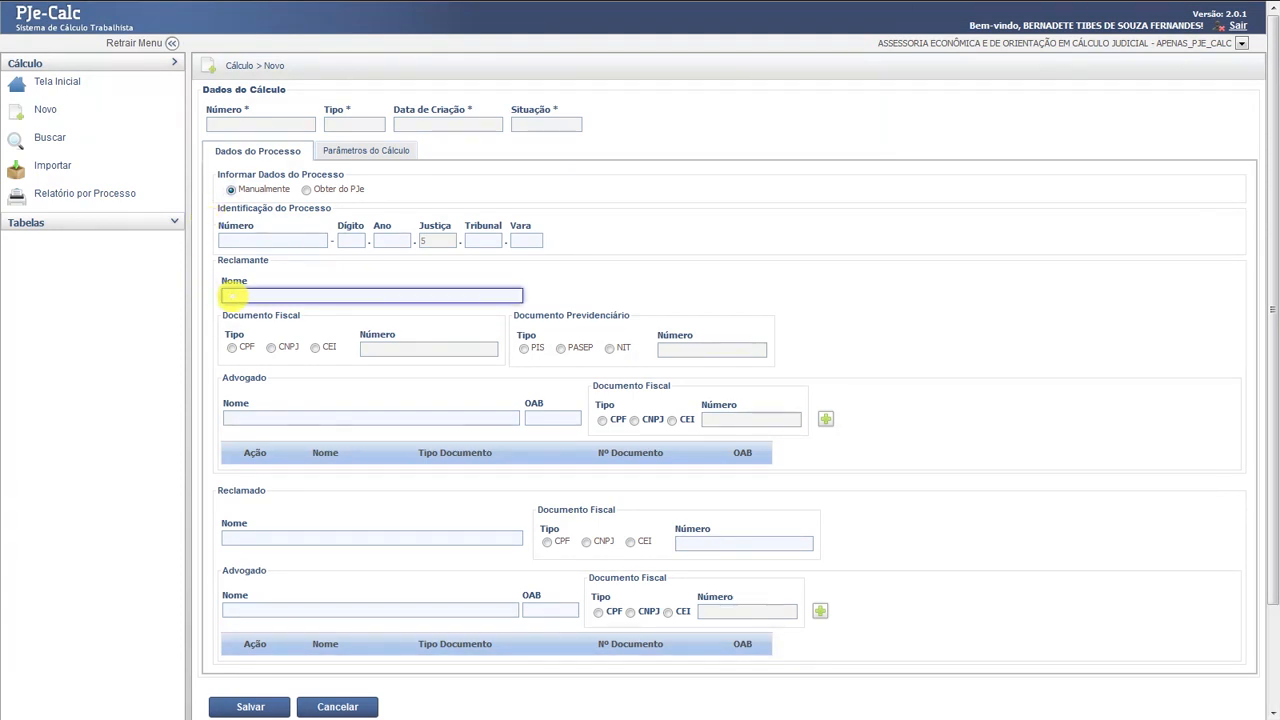
left_click(243, 540)
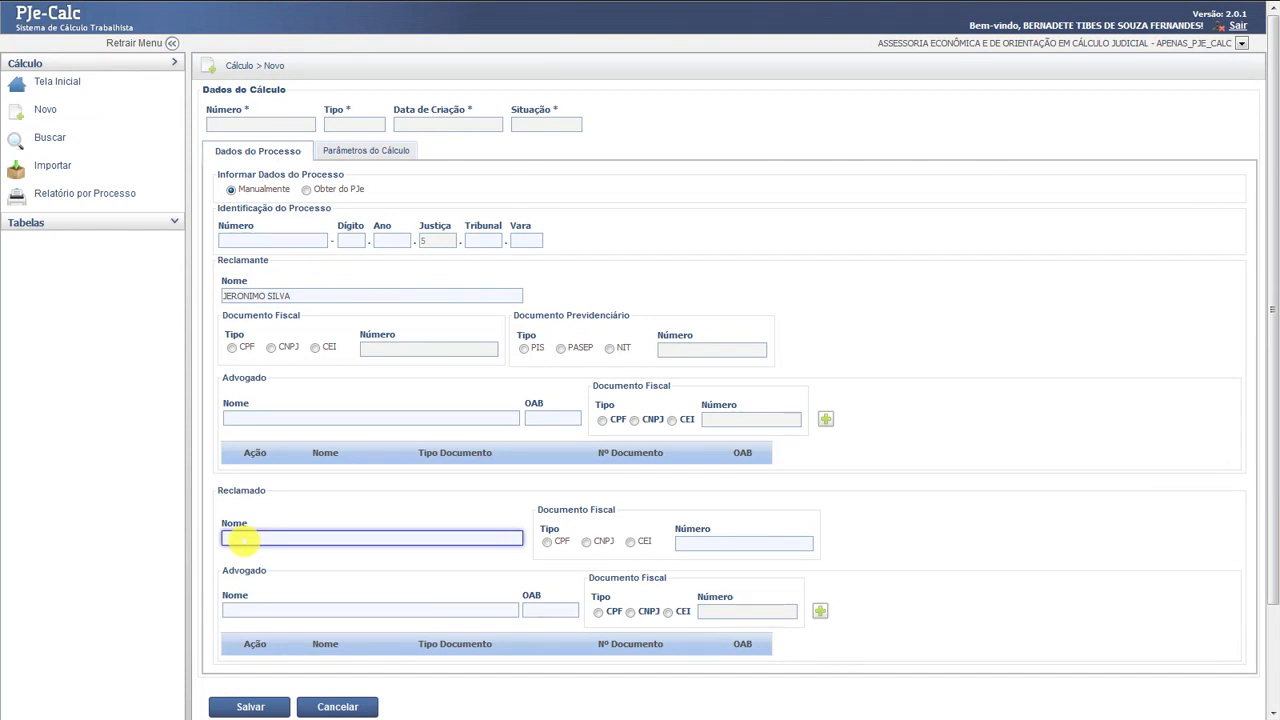
type("CONSTRUÇÃO LTDA.")
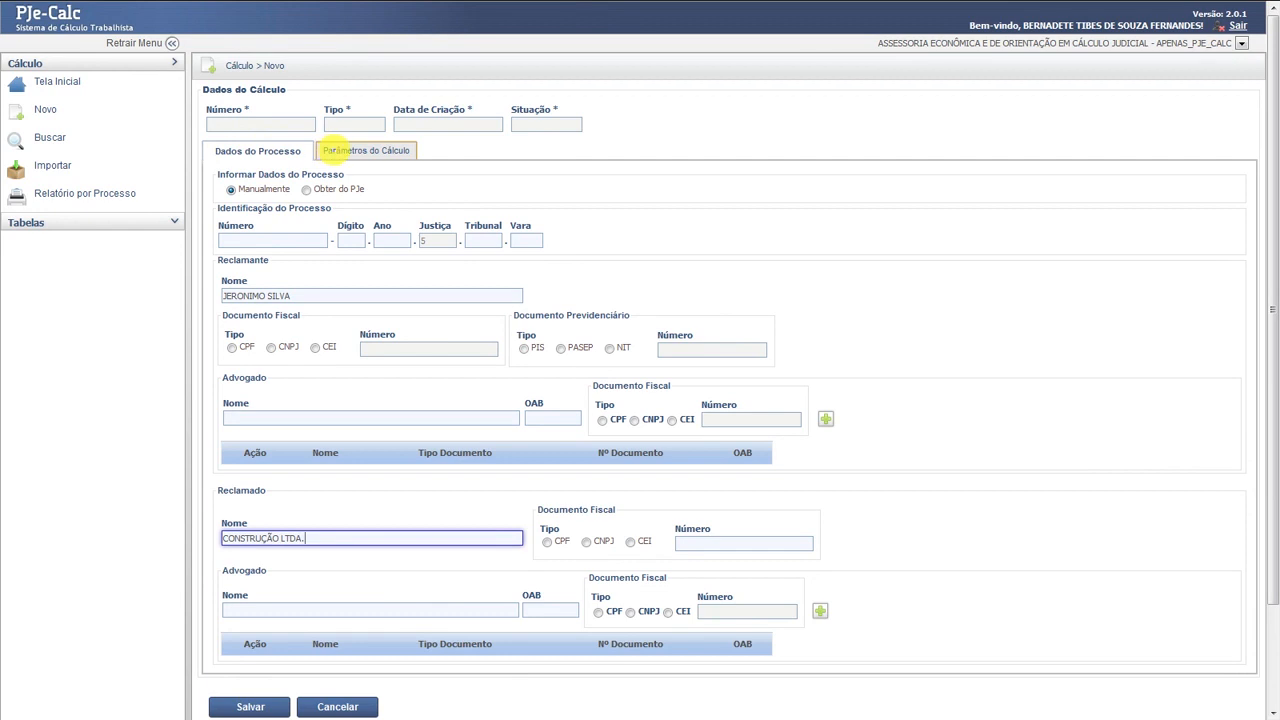
- In the calculation parameters, set the state to PR and municipality to CURITIBA
left_click(333, 149)
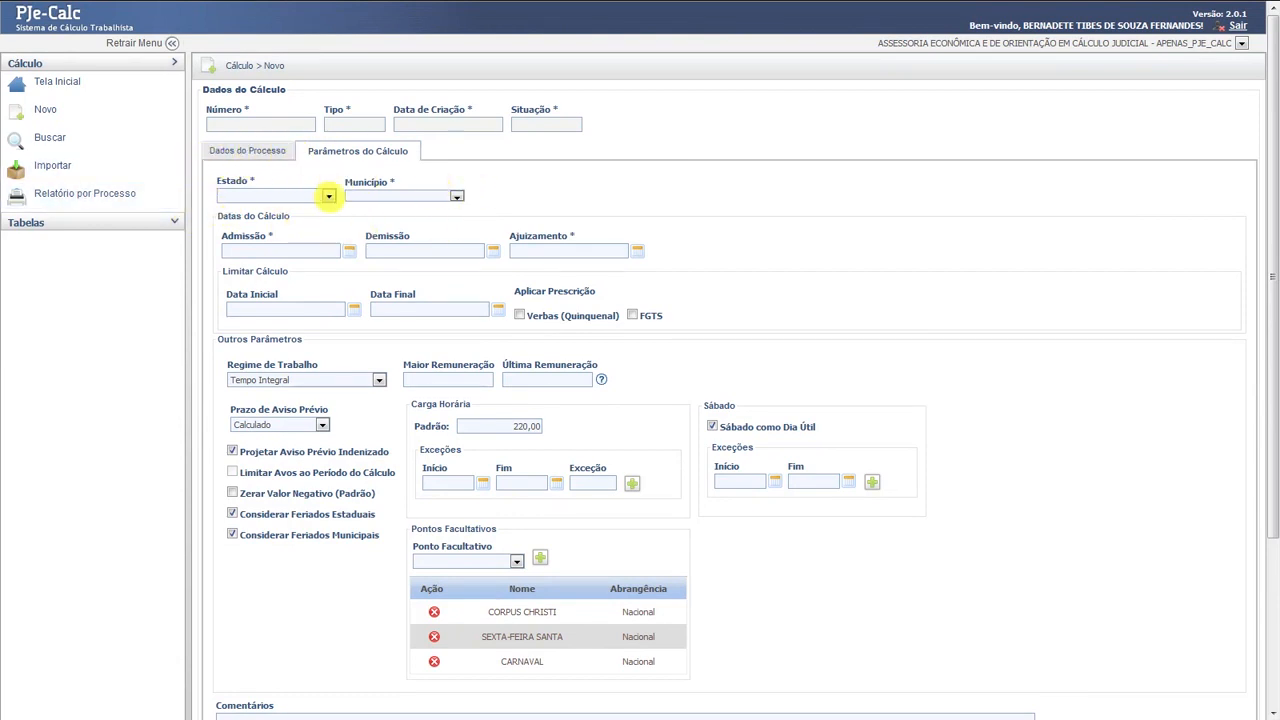
left_click(328, 196)
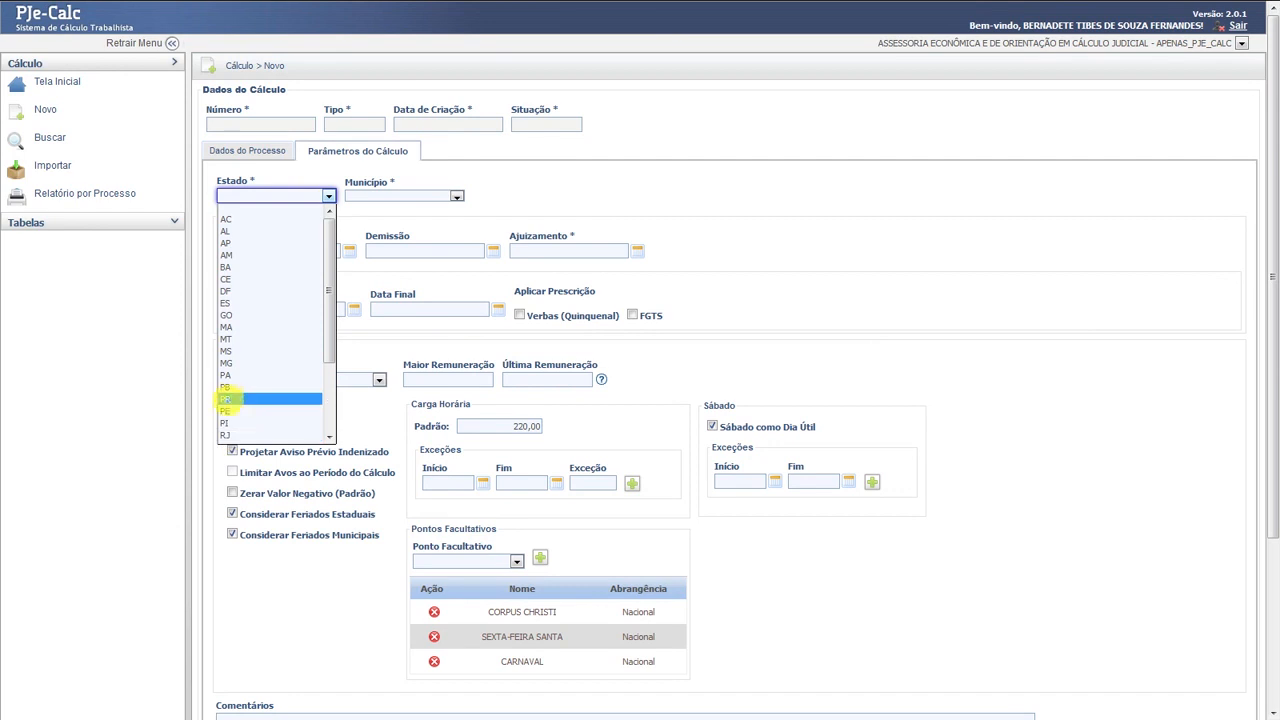
left_click(228, 399)
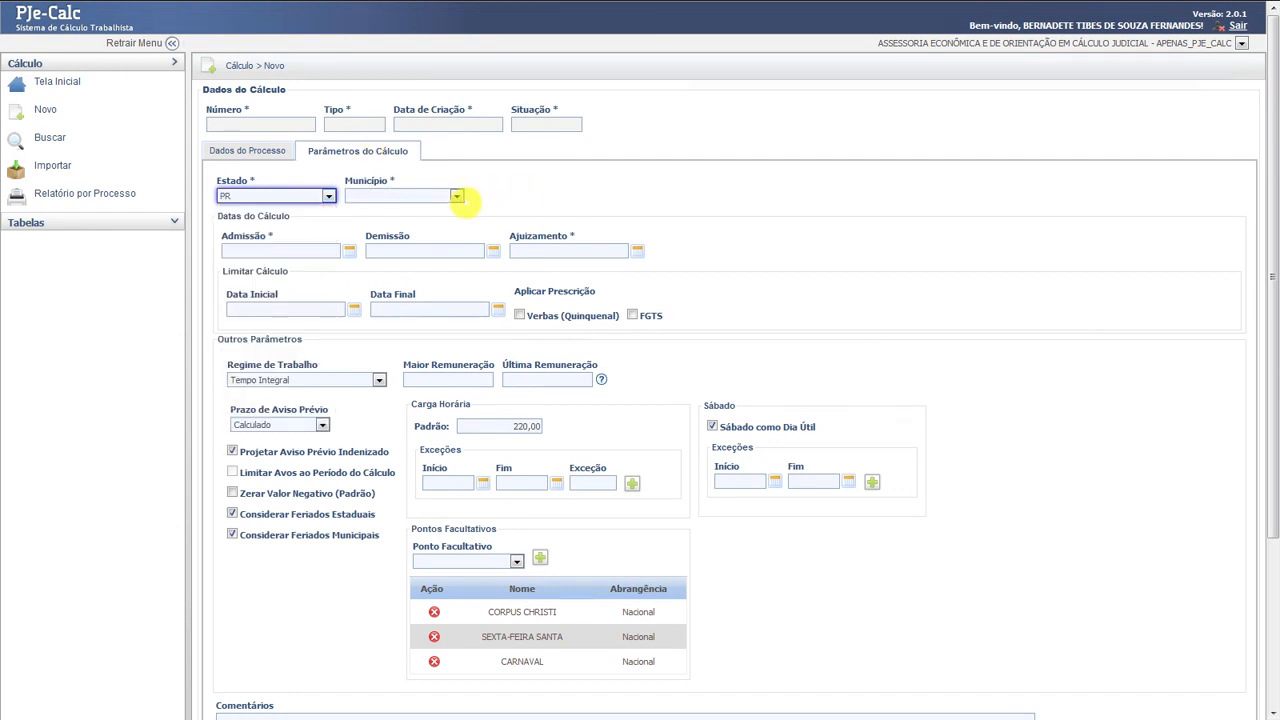
left_click(455, 196)
left_click(385, 197)
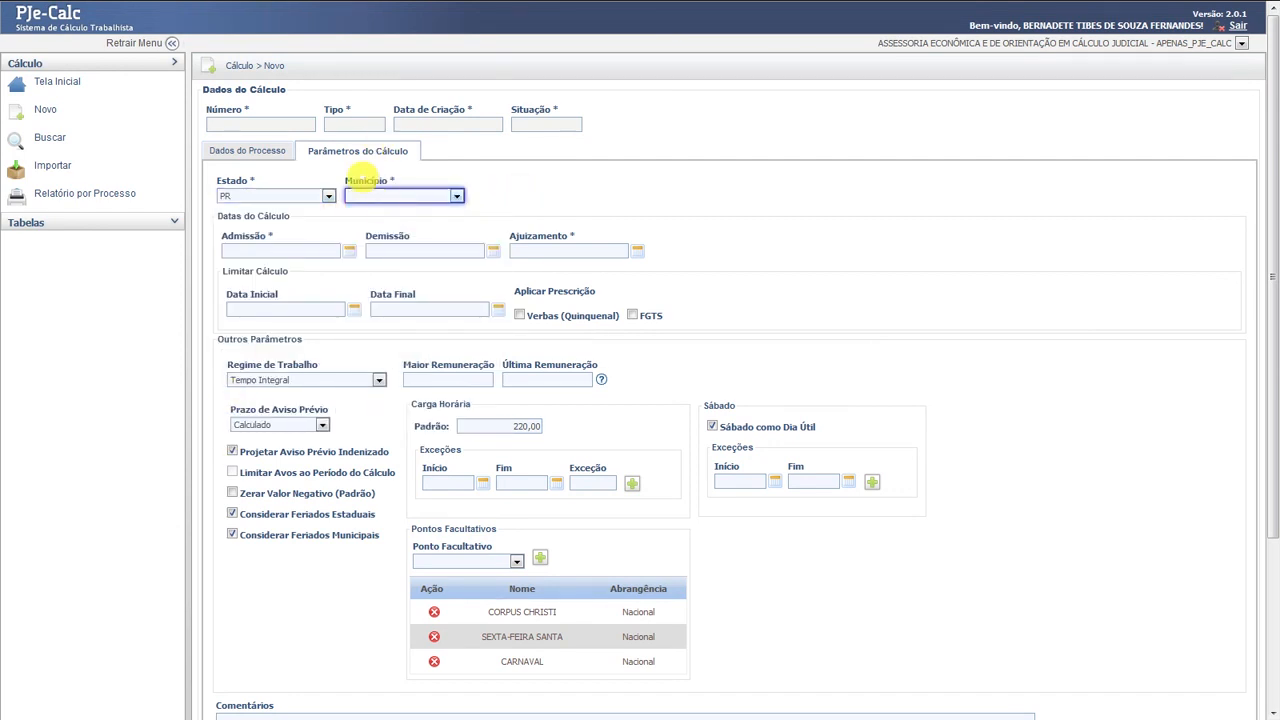
type("cu")
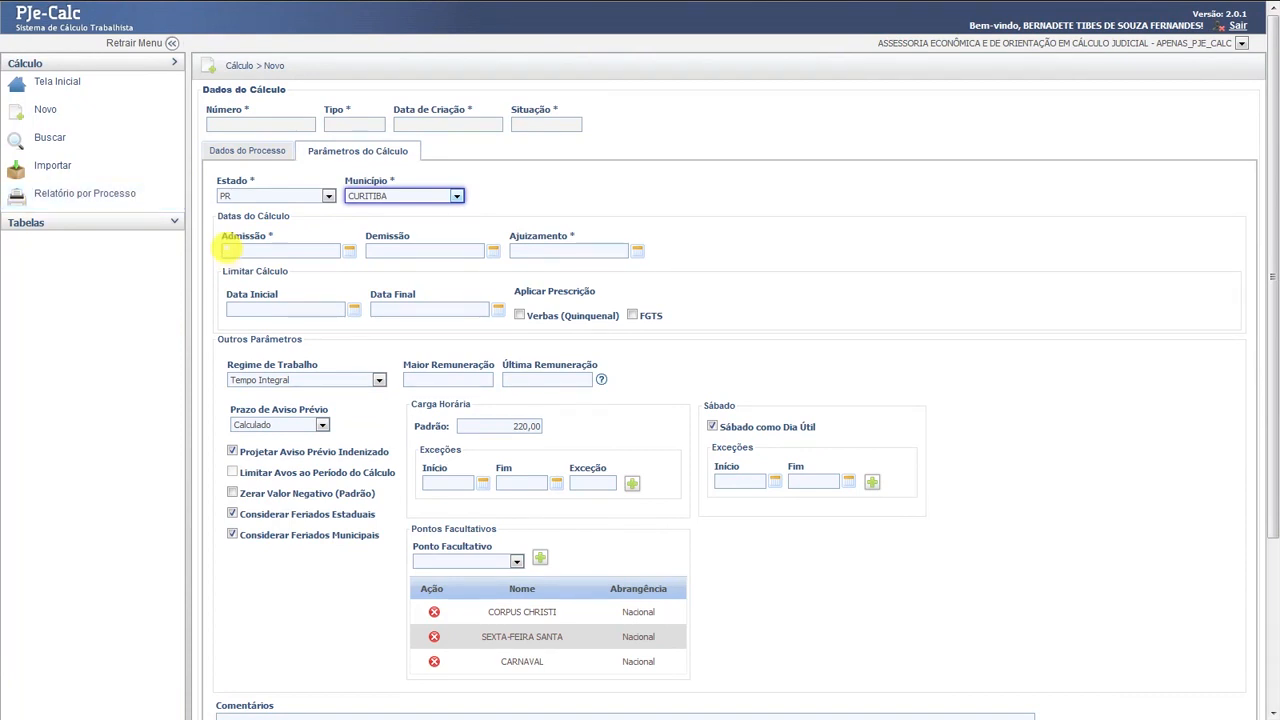
- Enter admission 04/06/2012, dismissal 30/12/2013 and filing 28/11/2014, checking the admission date on the calendar
left_click(229, 249)
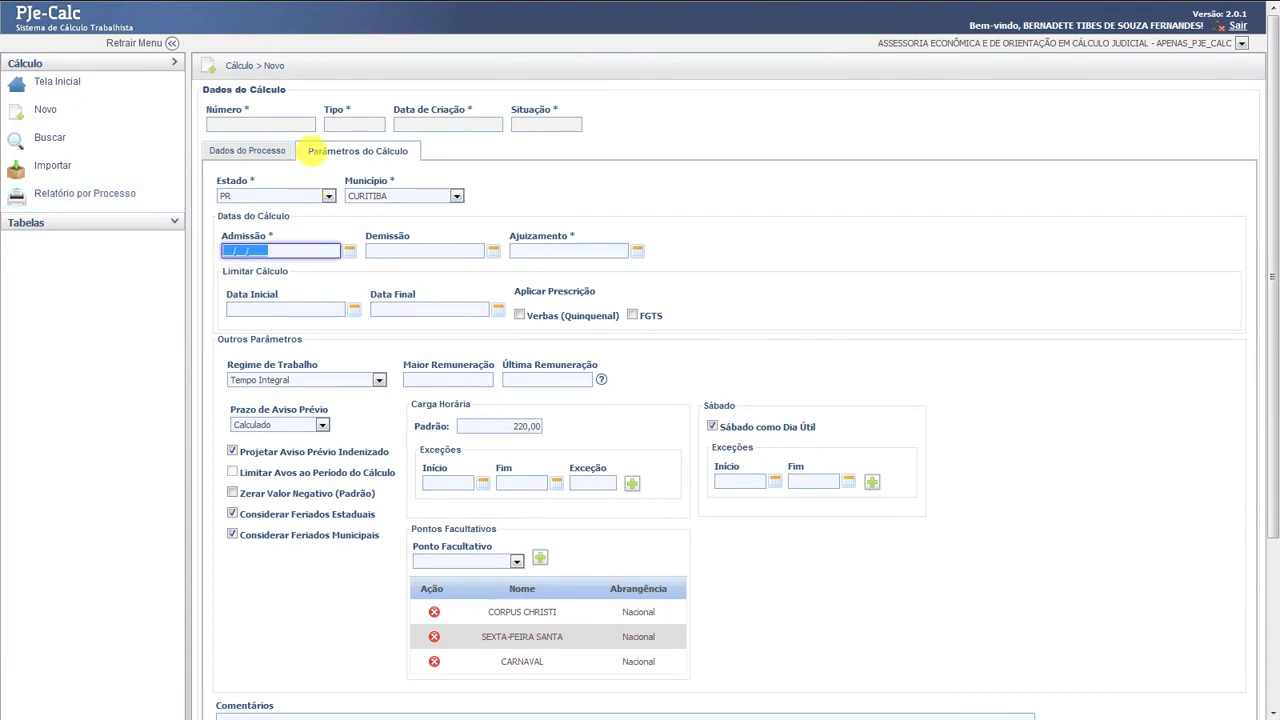
type("04/06/2012")
key("Tab")
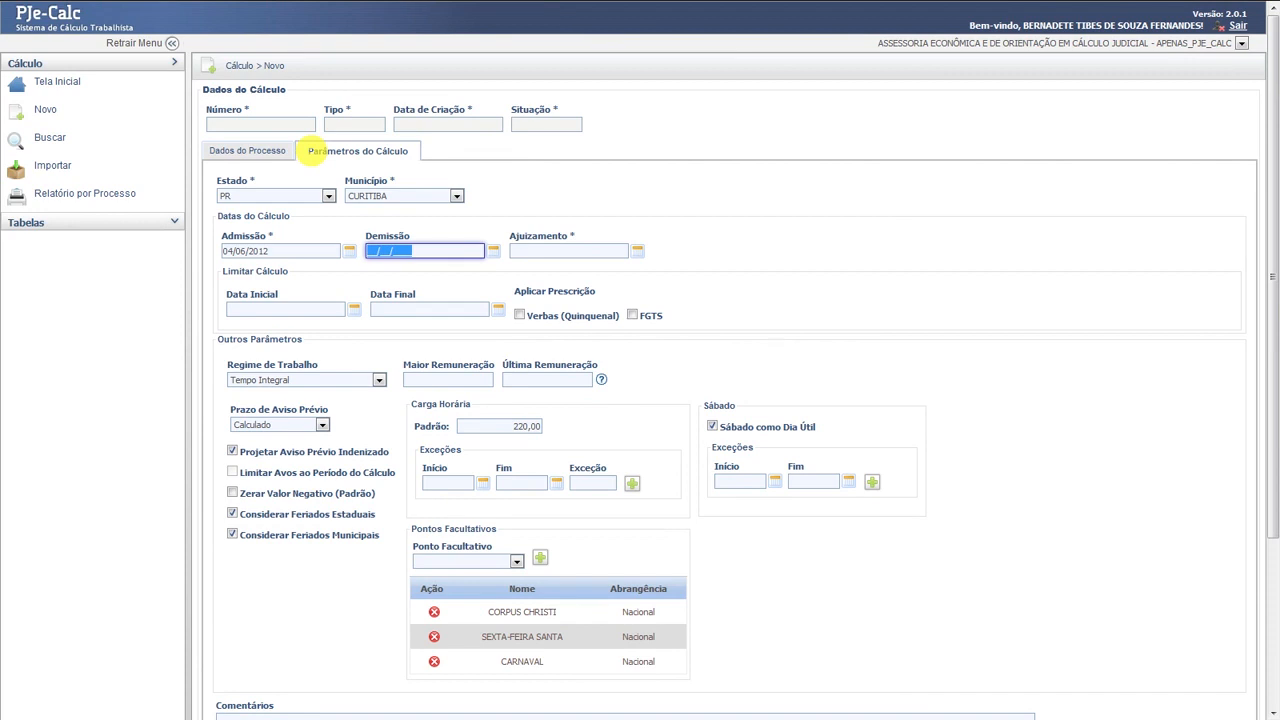
type("30/12/2013")
key("Tab")
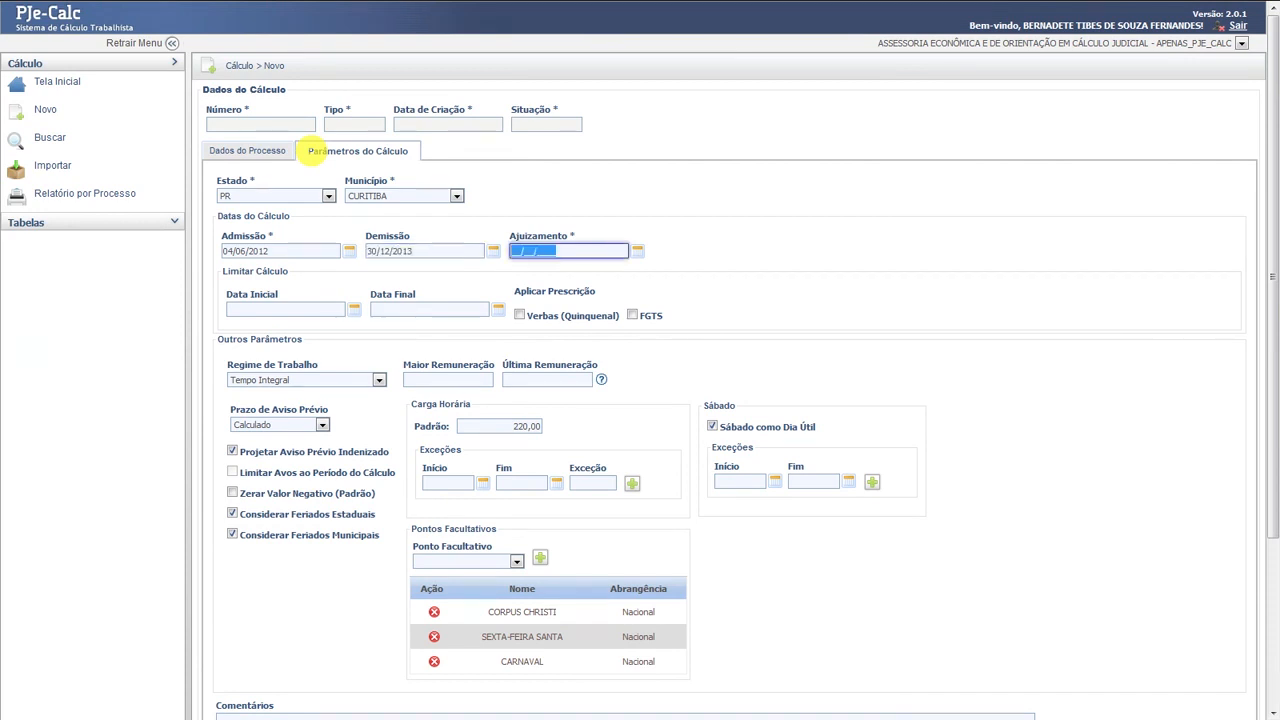
type("2")
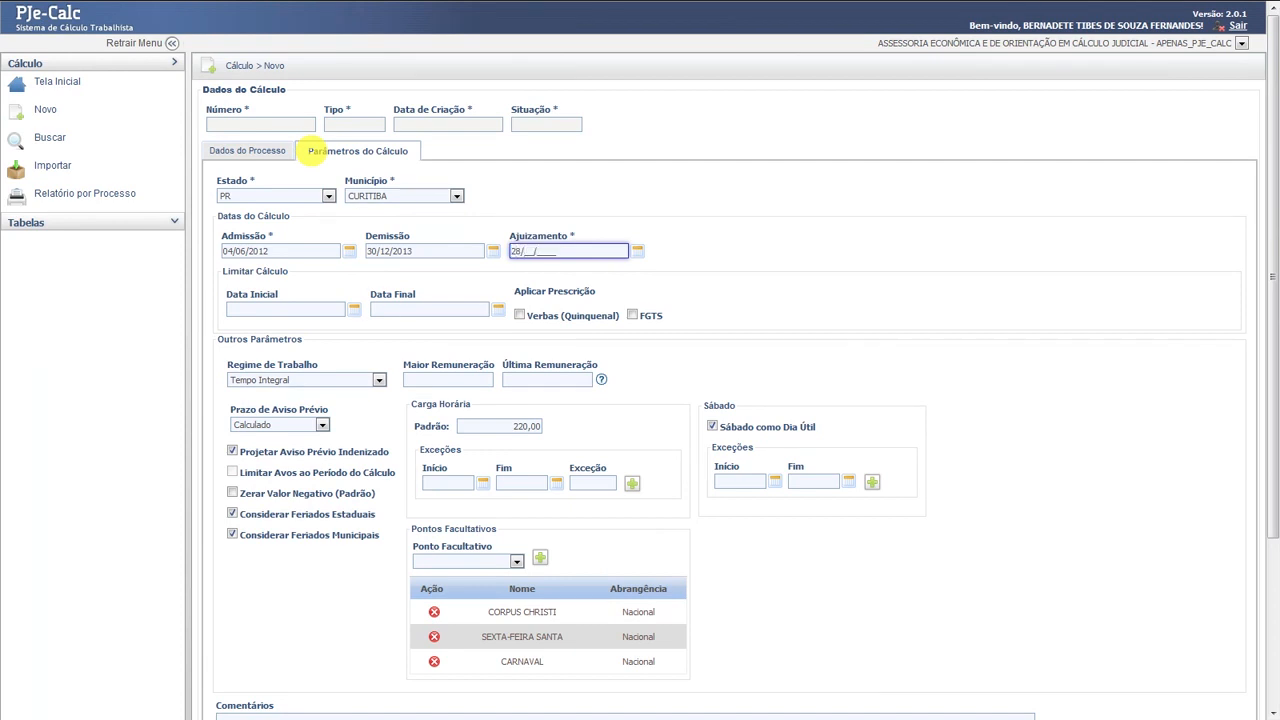
type("8/11/2014")
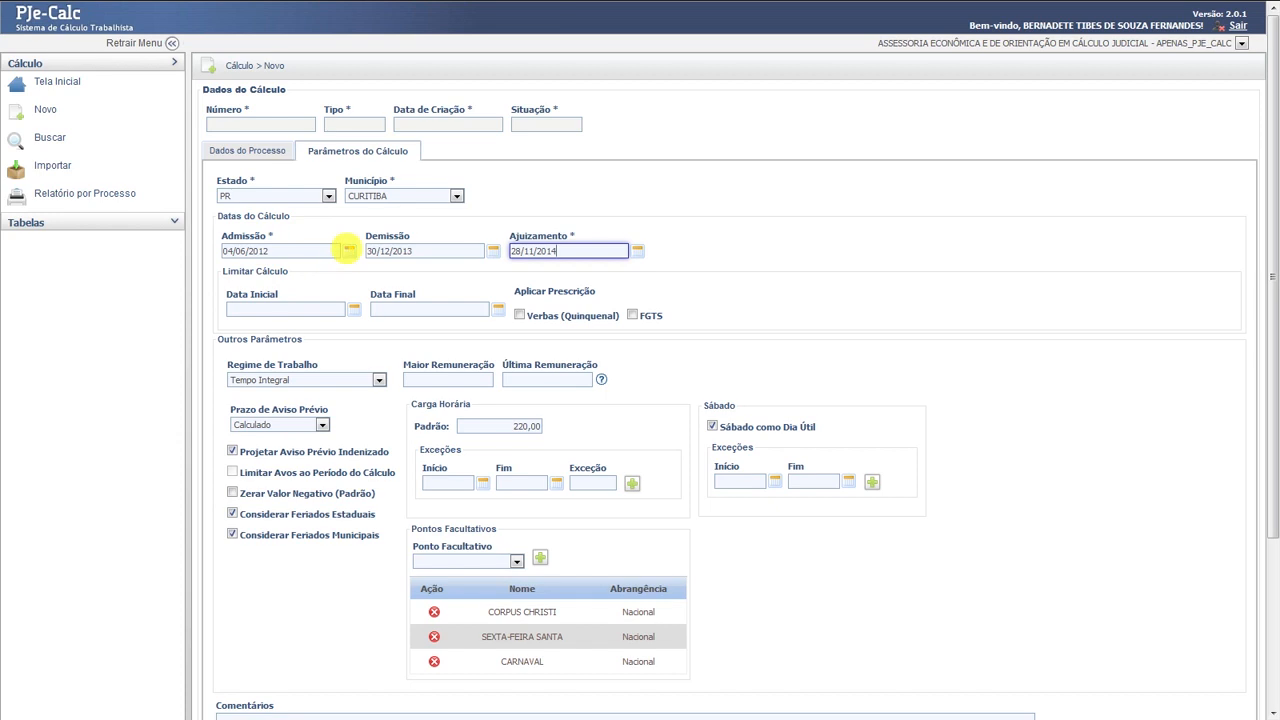
left_click(348, 250)
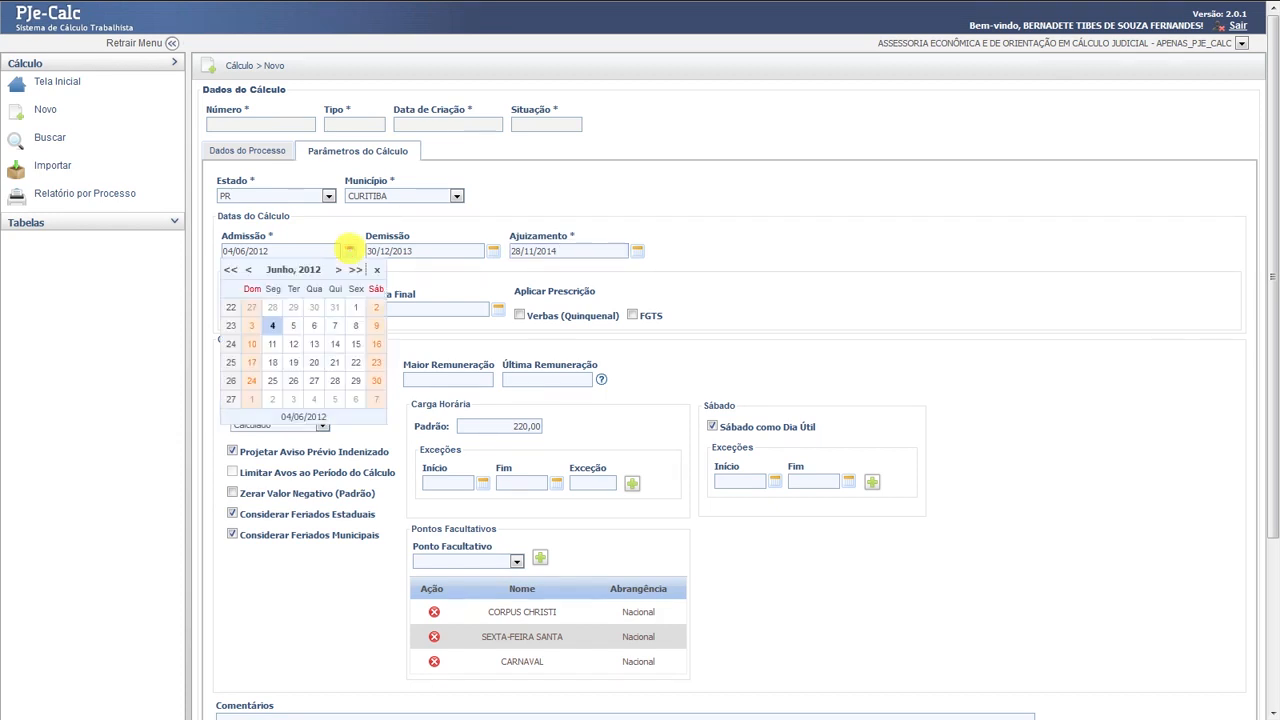
left_click(348, 250)
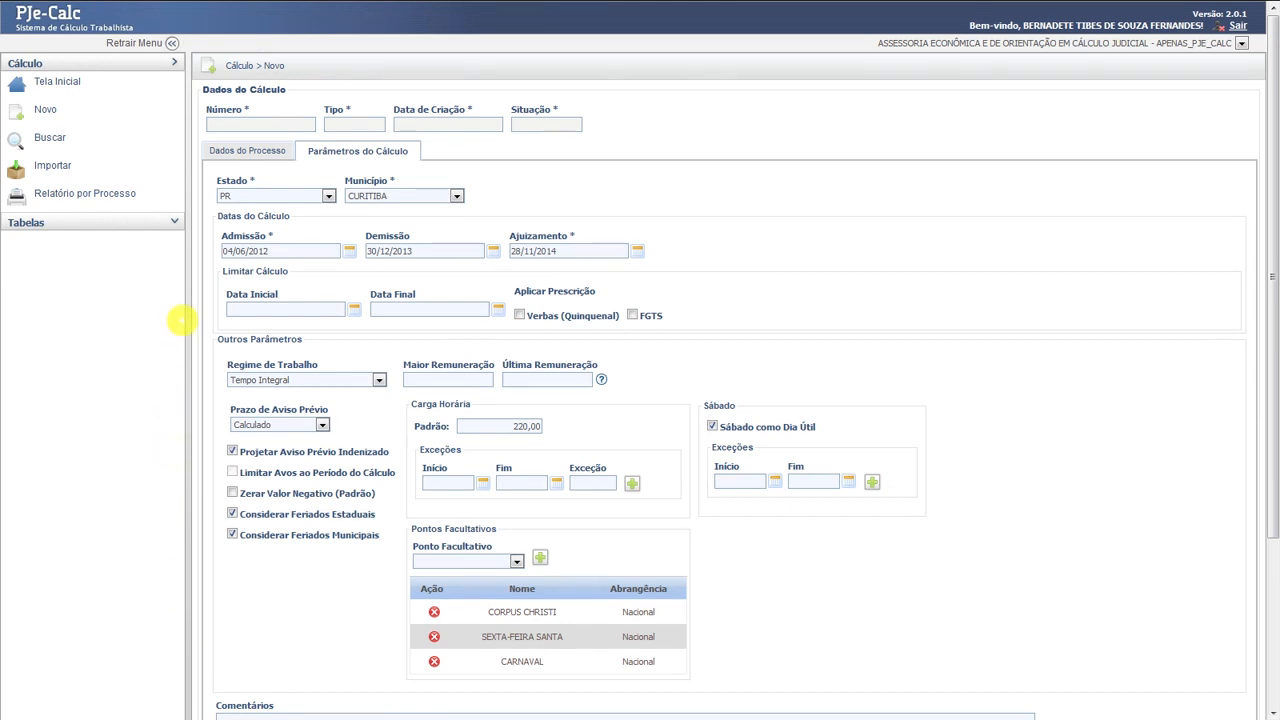
- Enter 900,00 as the highest remuneration (Maior Remuneração)
left_click(451, 378)
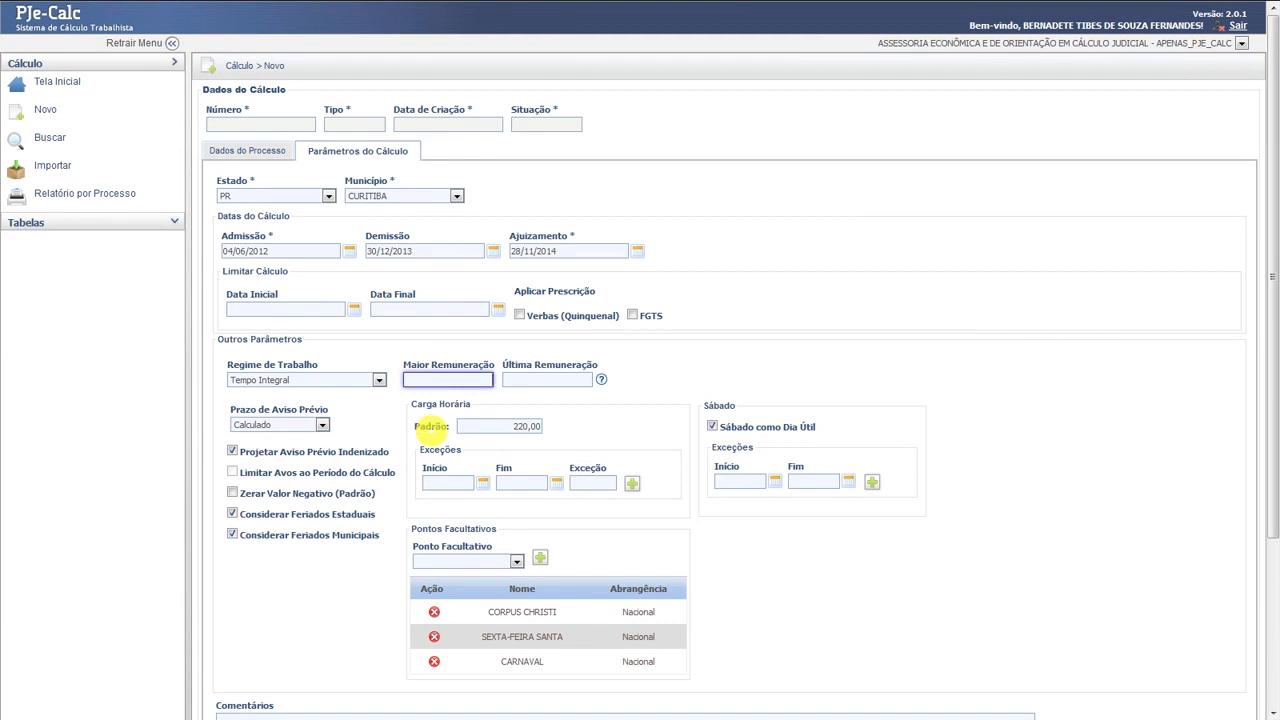
type("900,00")
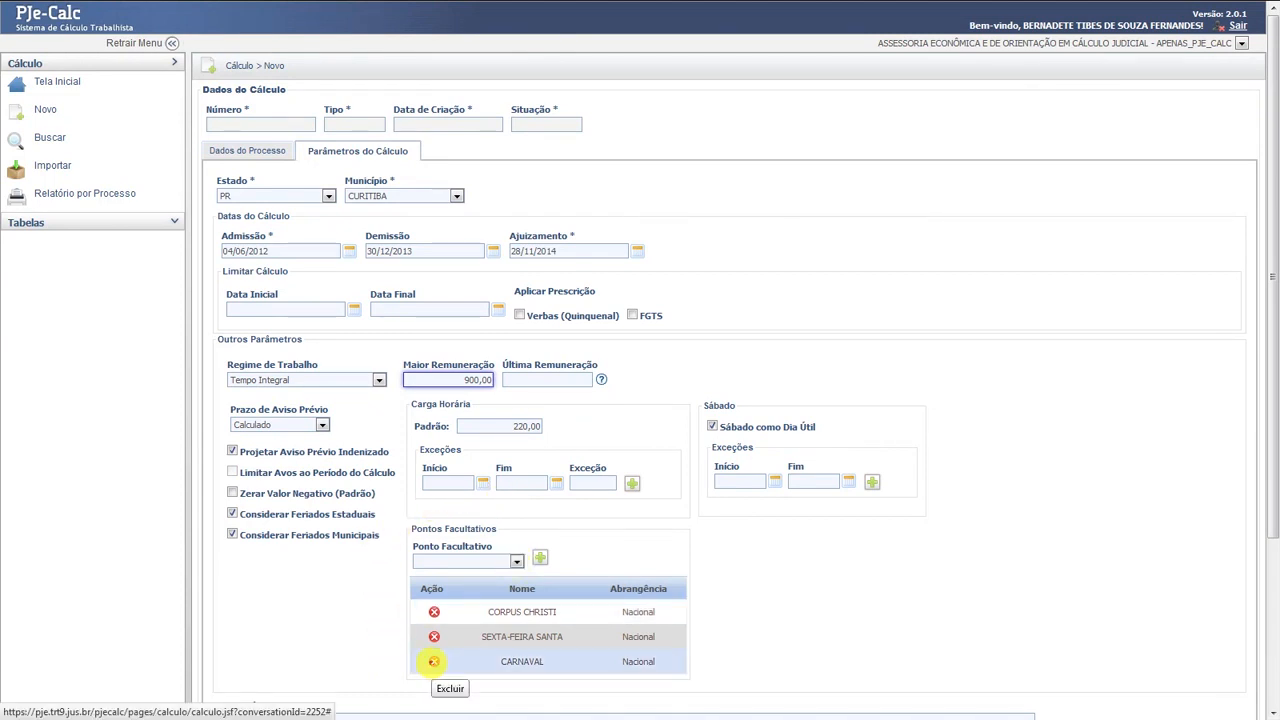
- Re-add CARNAVAL as an optional holiday and save the calculation as number 49
left_click(433, 661)
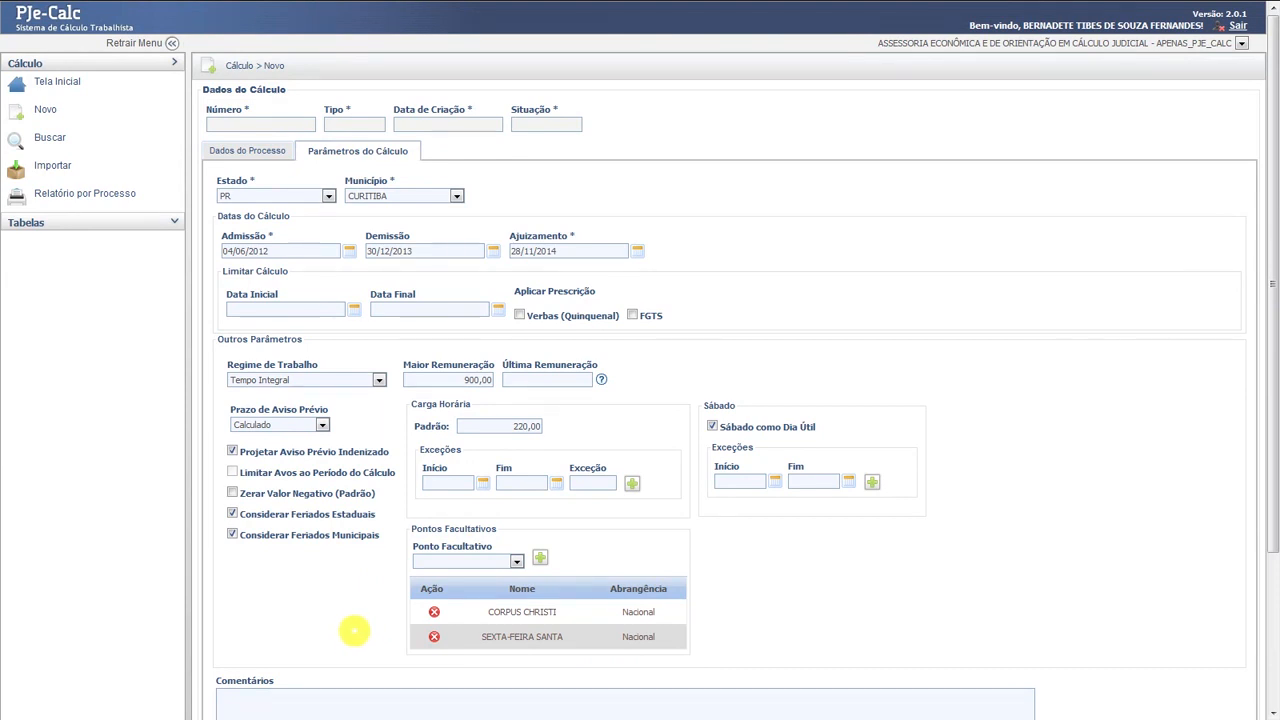
left_click(516, 560)
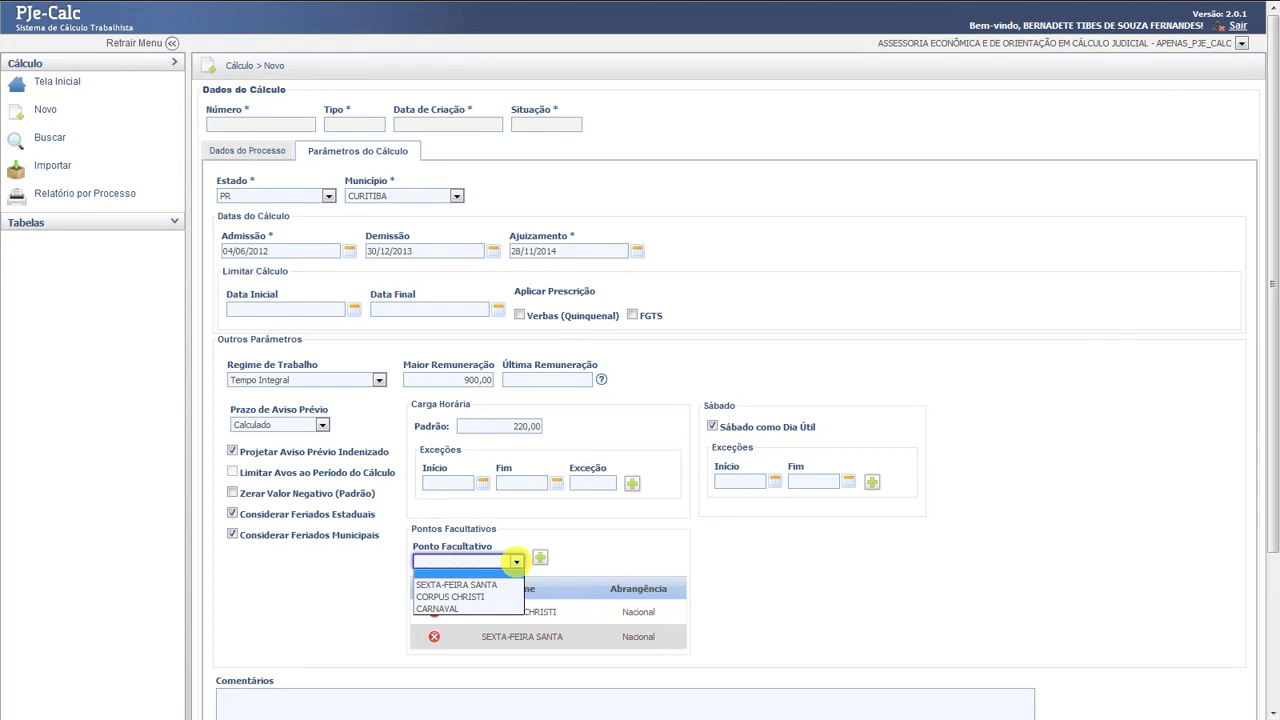
left_click(436, 608)
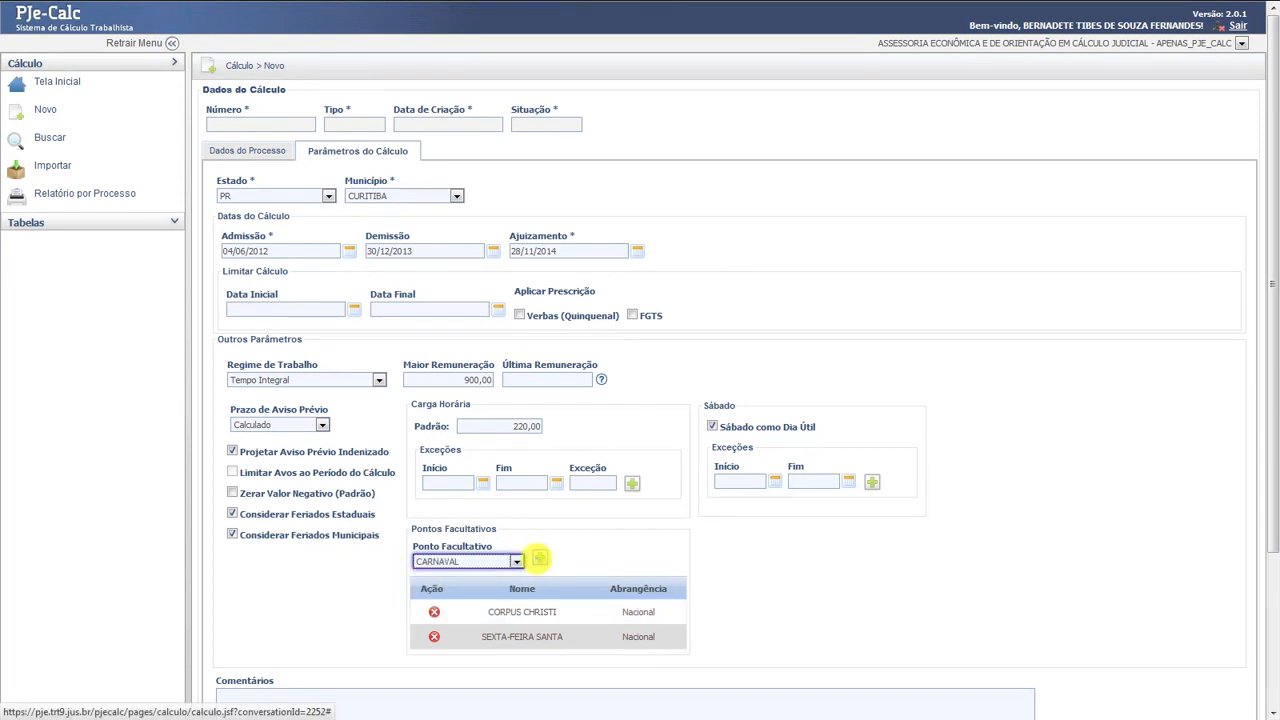
left_click(539, 557)
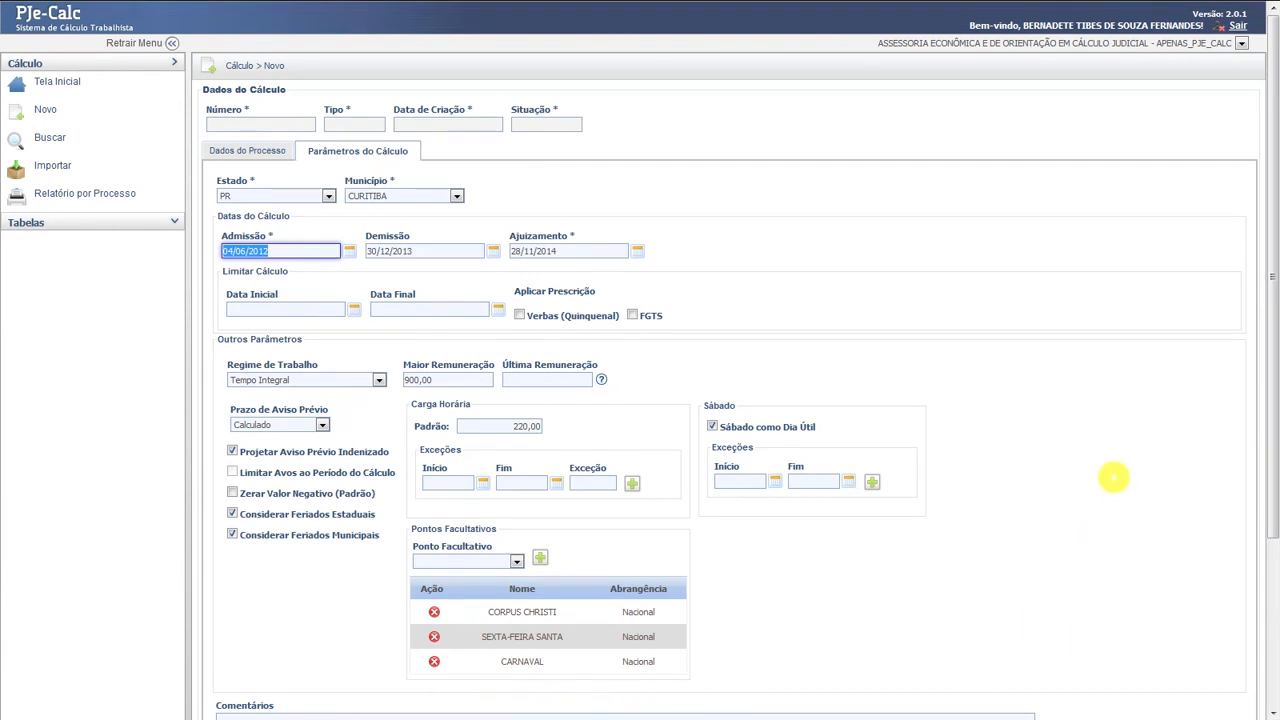
left_click_drag(1268, 286, 1271, 427)
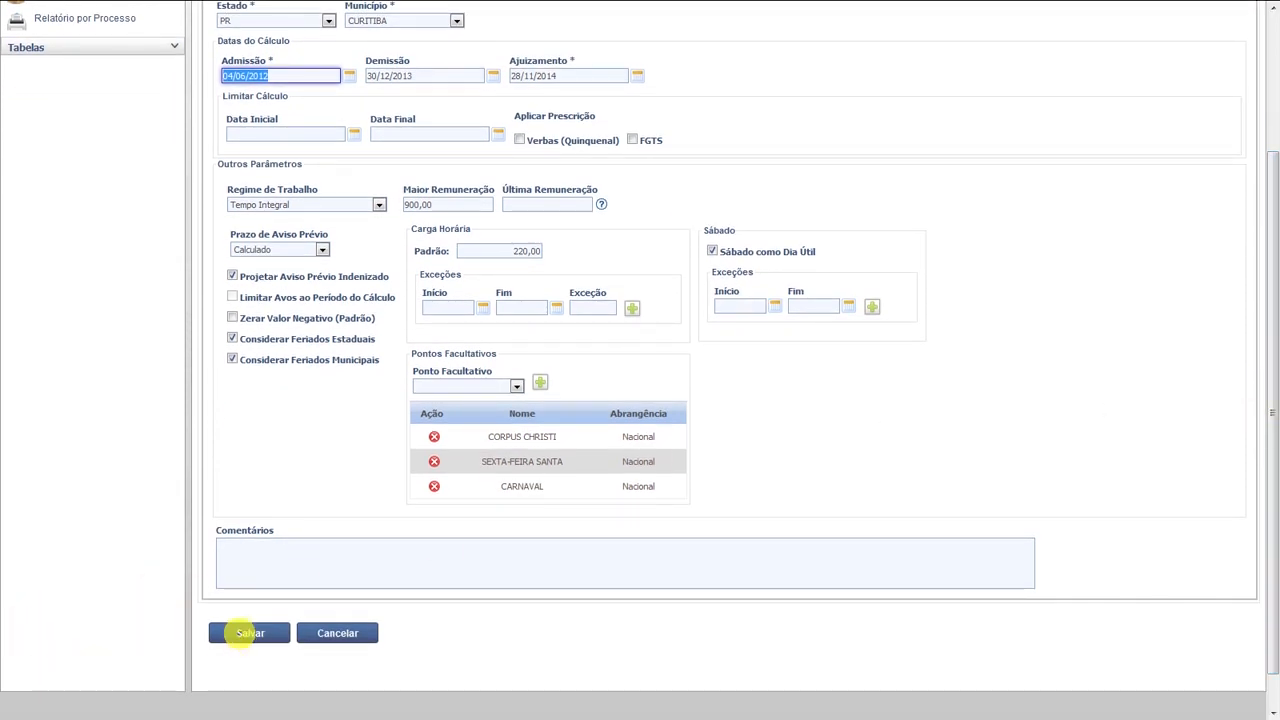
left_click(249, 633)
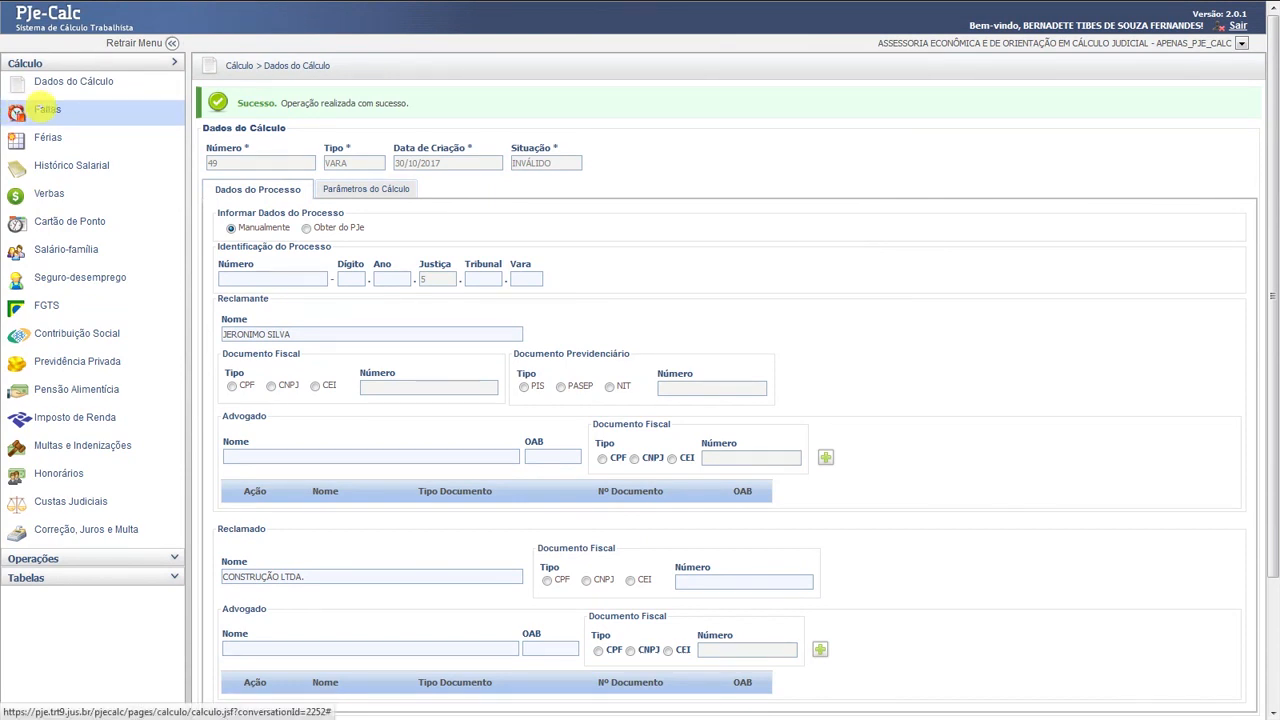
- Record the first unjustified absence in Faltas, 02/07/2012 to 05/07/2012
left_click(20, 110)
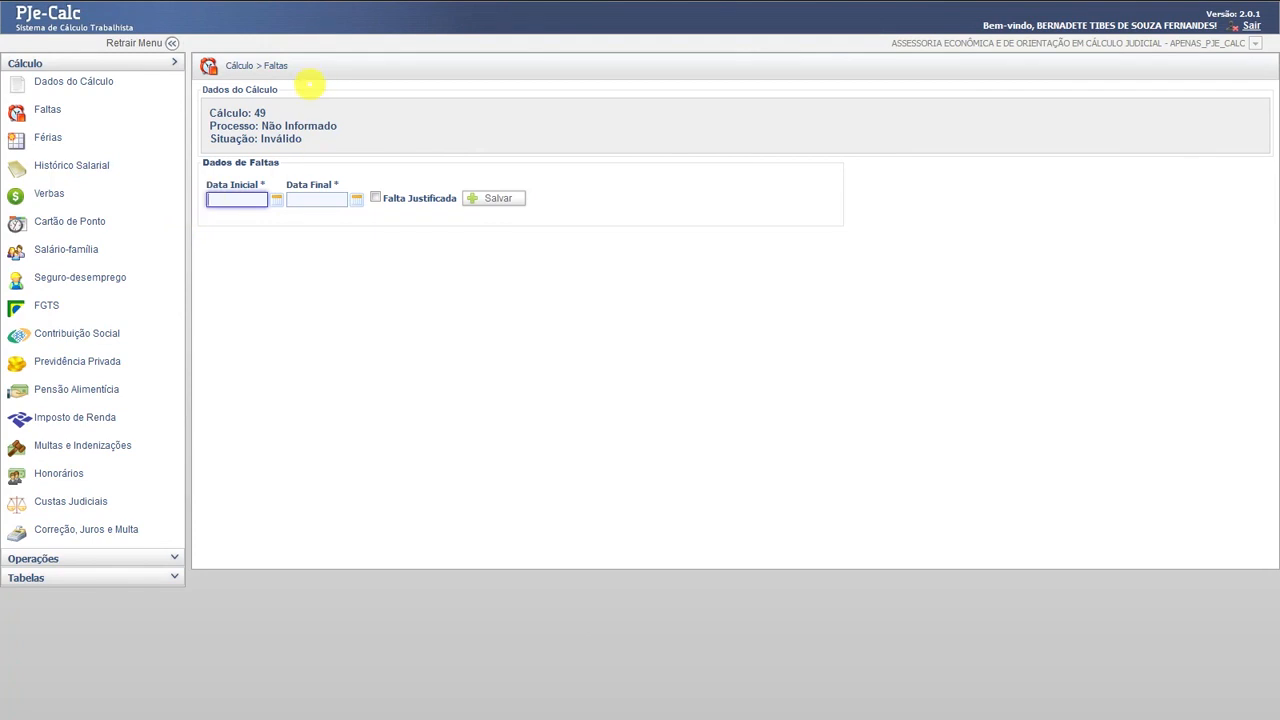
type("02072")
key("Tab")
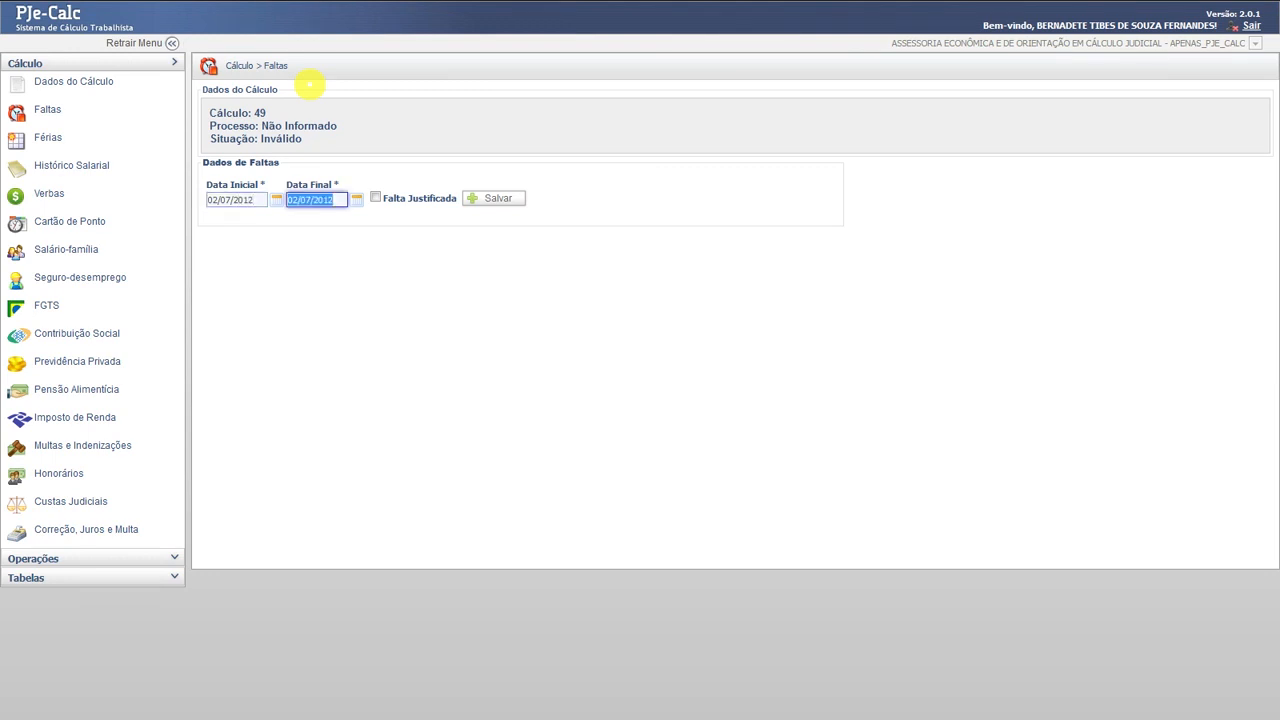
type("0507201")
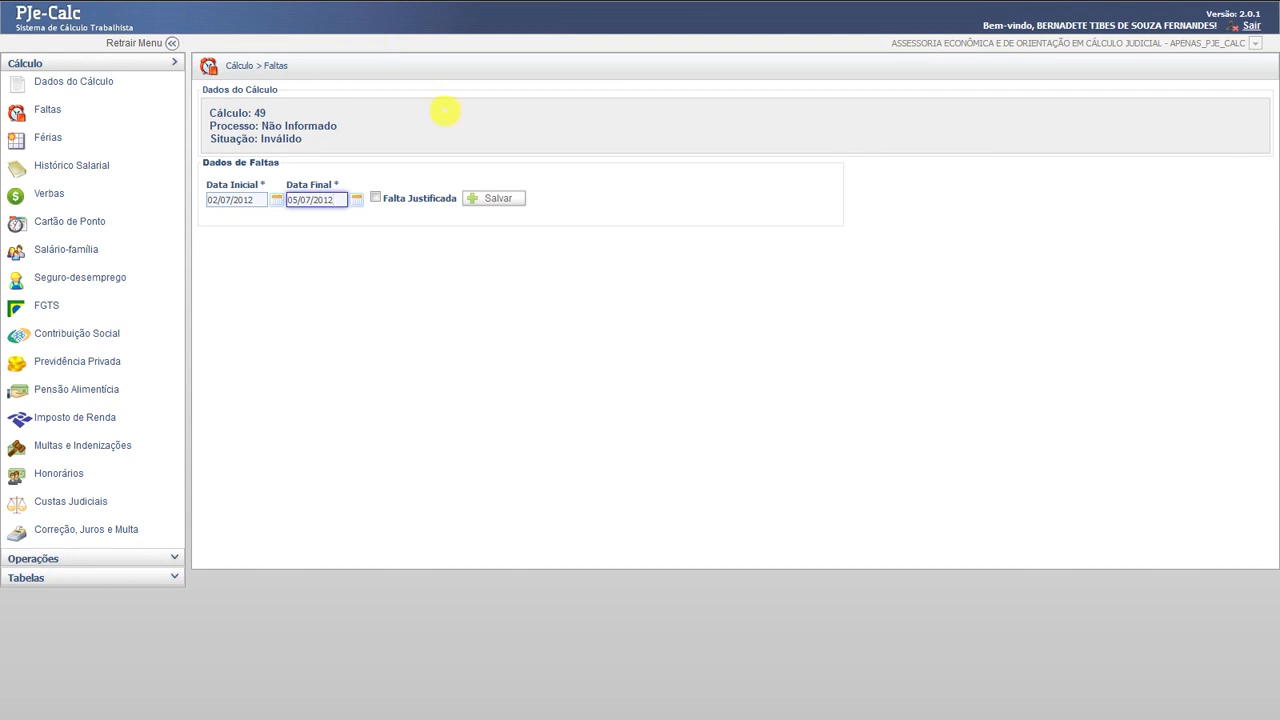
left_click(489, 197)
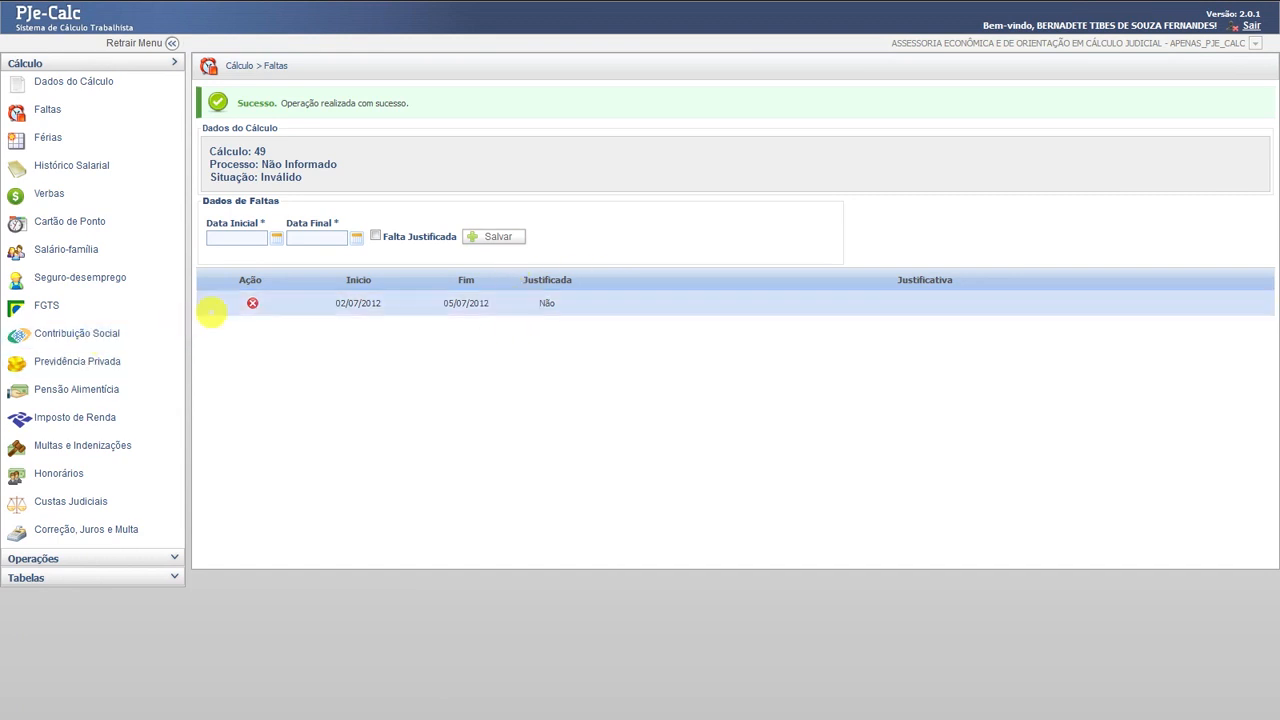
- Add absences 12/11/2012–14/11/2012 and 14/03/2013–15/03/2013
left_click(215, 238)
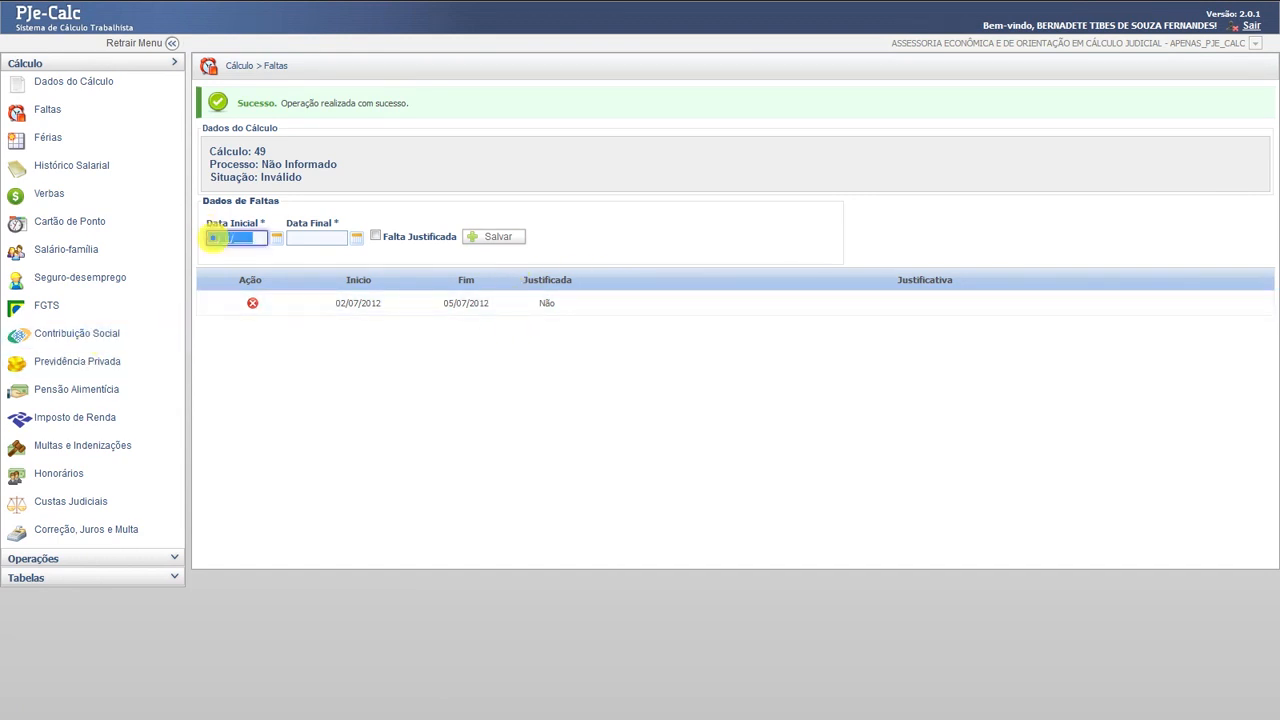
type("12/11/2012")
key("Tab")
type("1")
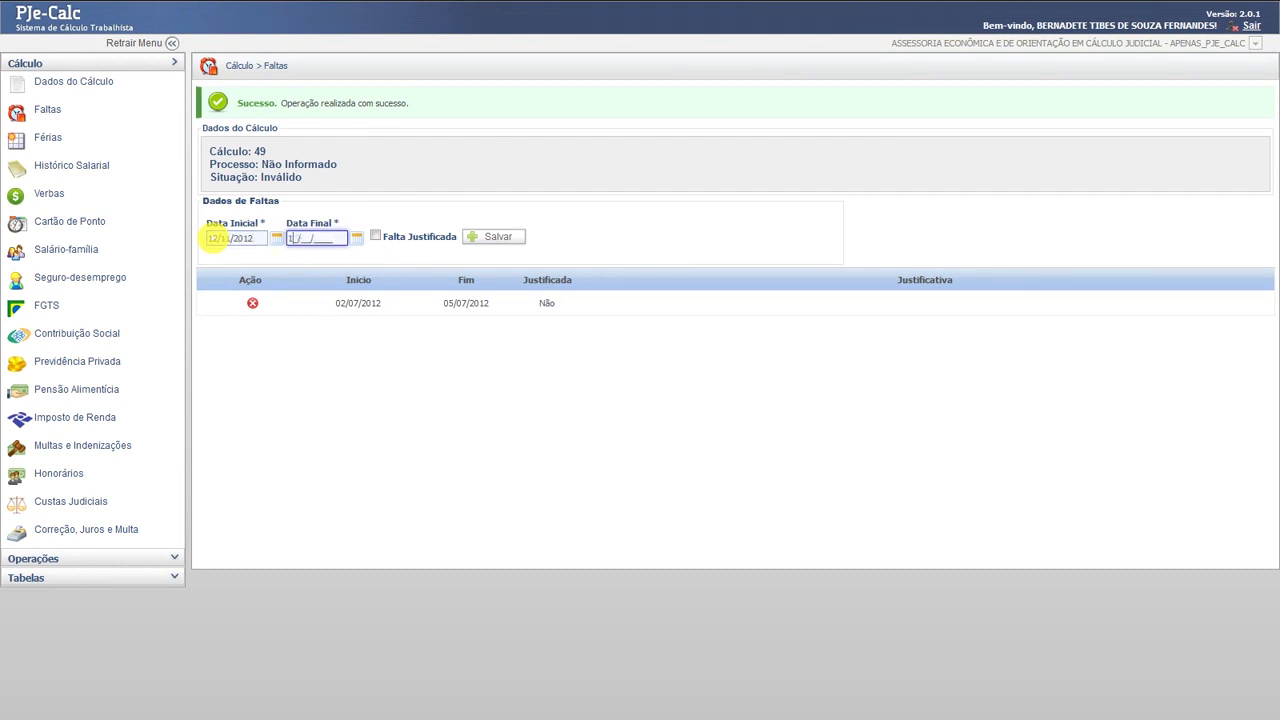
type("4/11/2012")
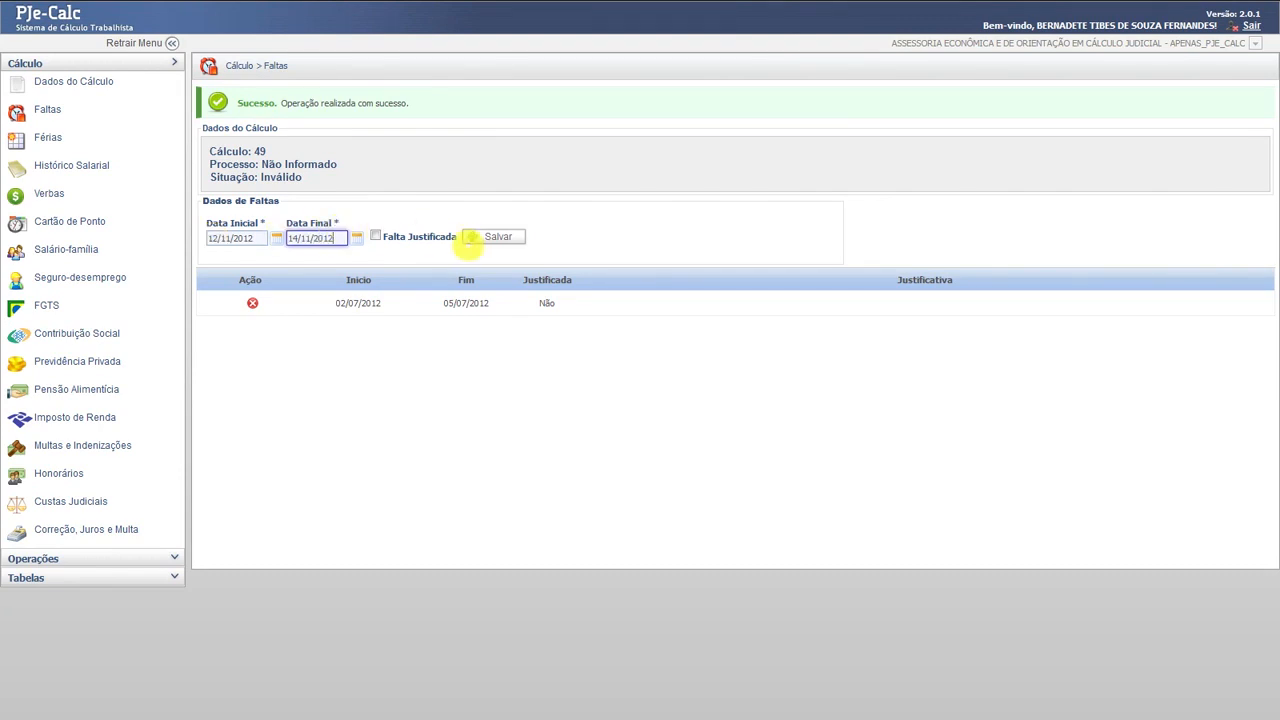
left_click(498, 236)
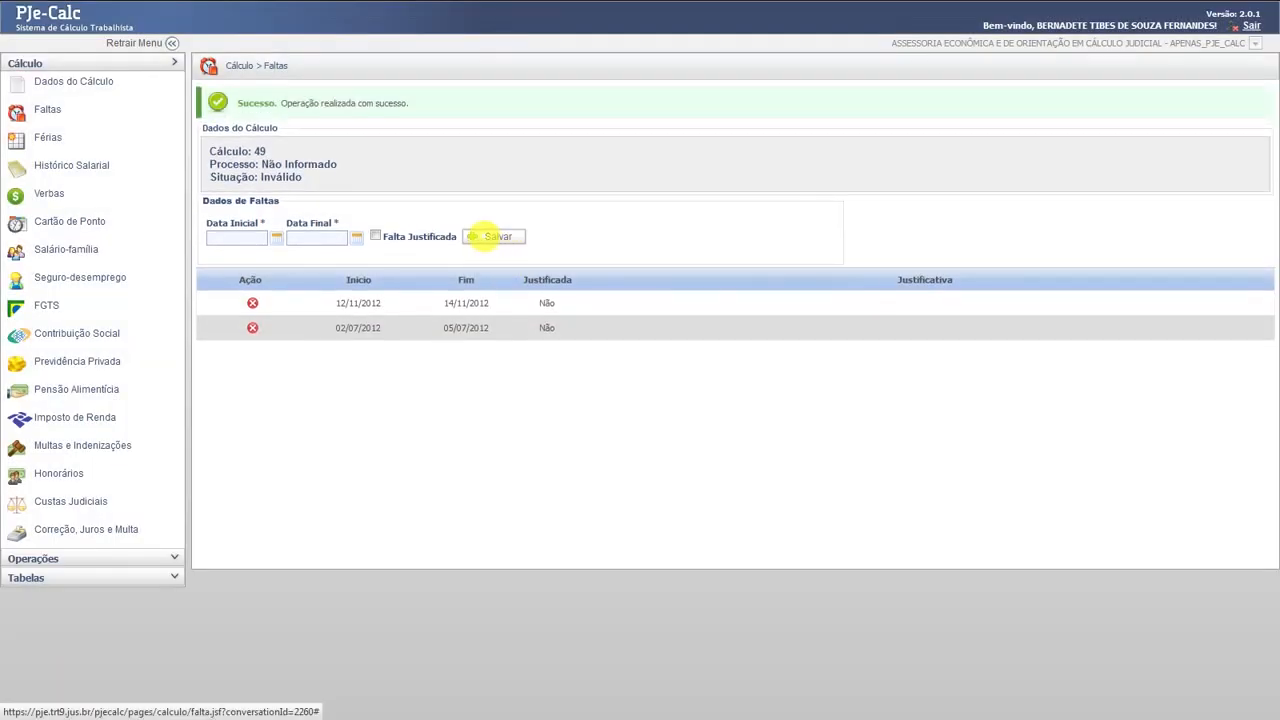
left_click(225, 237)
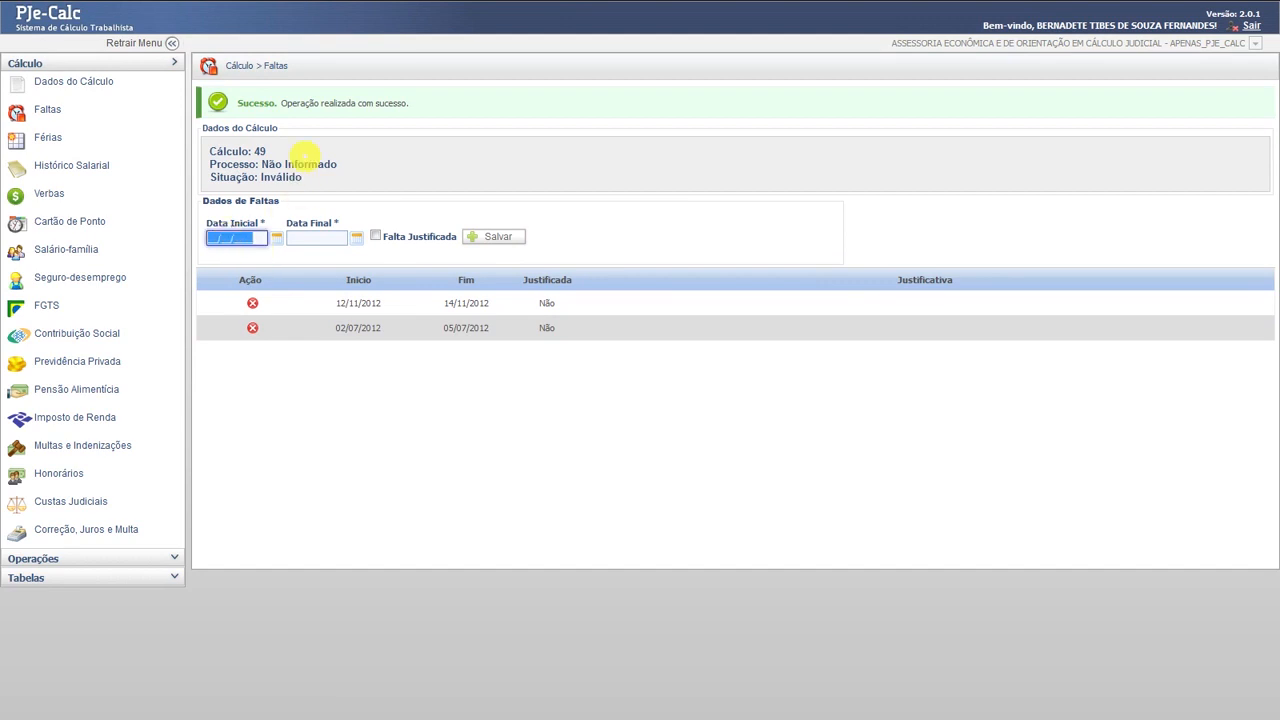
type("14/03/2013")
key("Tab")
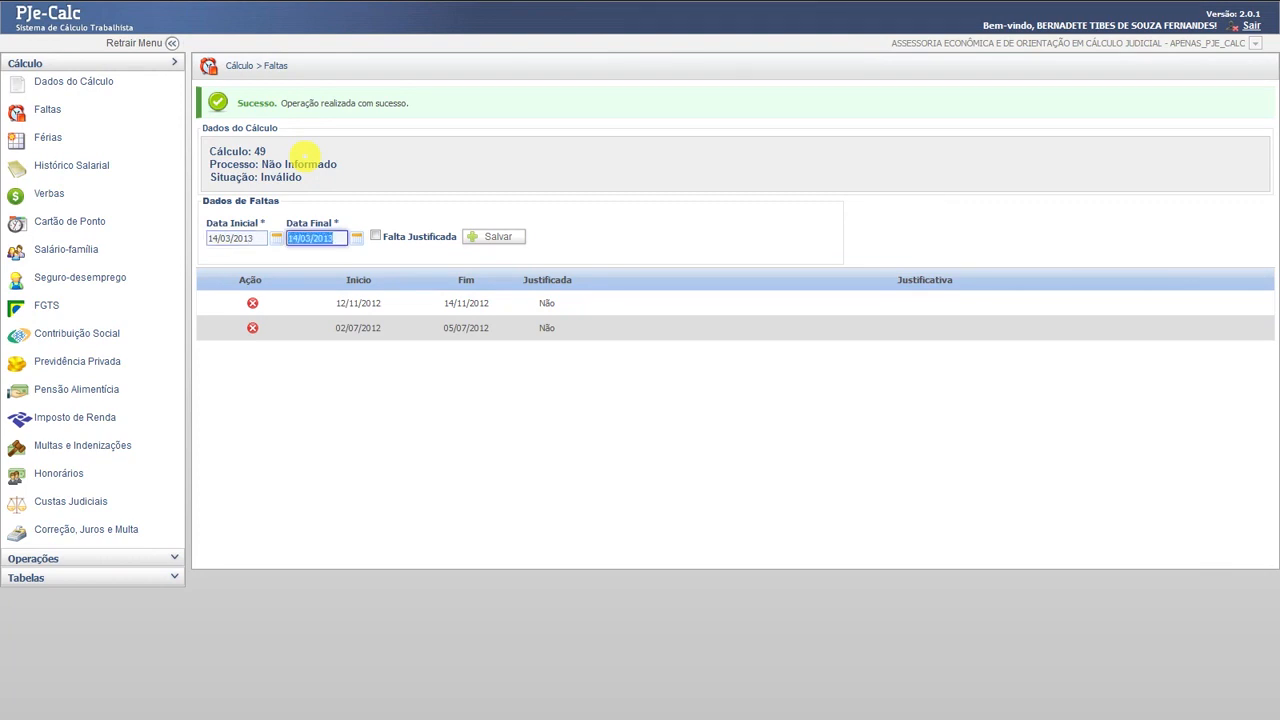
type("15/03/201")
left_click(498, 236)
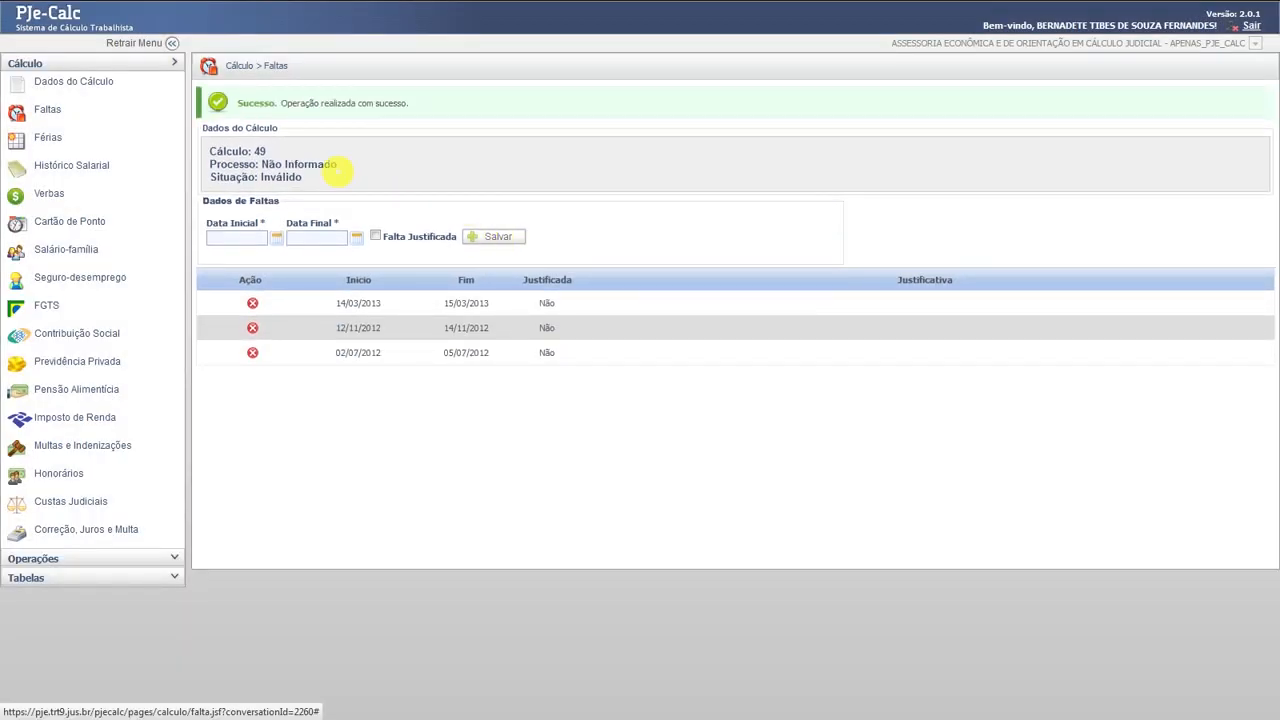
- Fill in the next absence period, 03/09/2013 to 04/09/2013
left_click(215, 238)
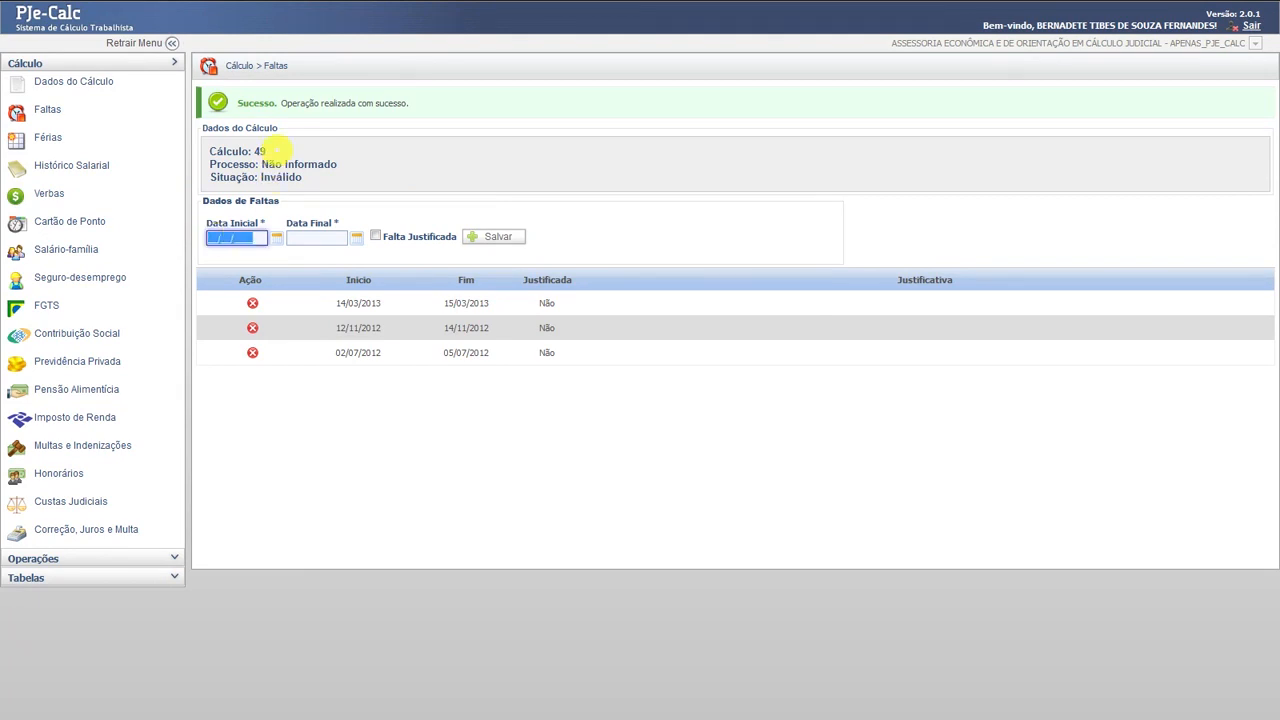
type("03/09/2013")
key("Tab")
type("04/09/2")
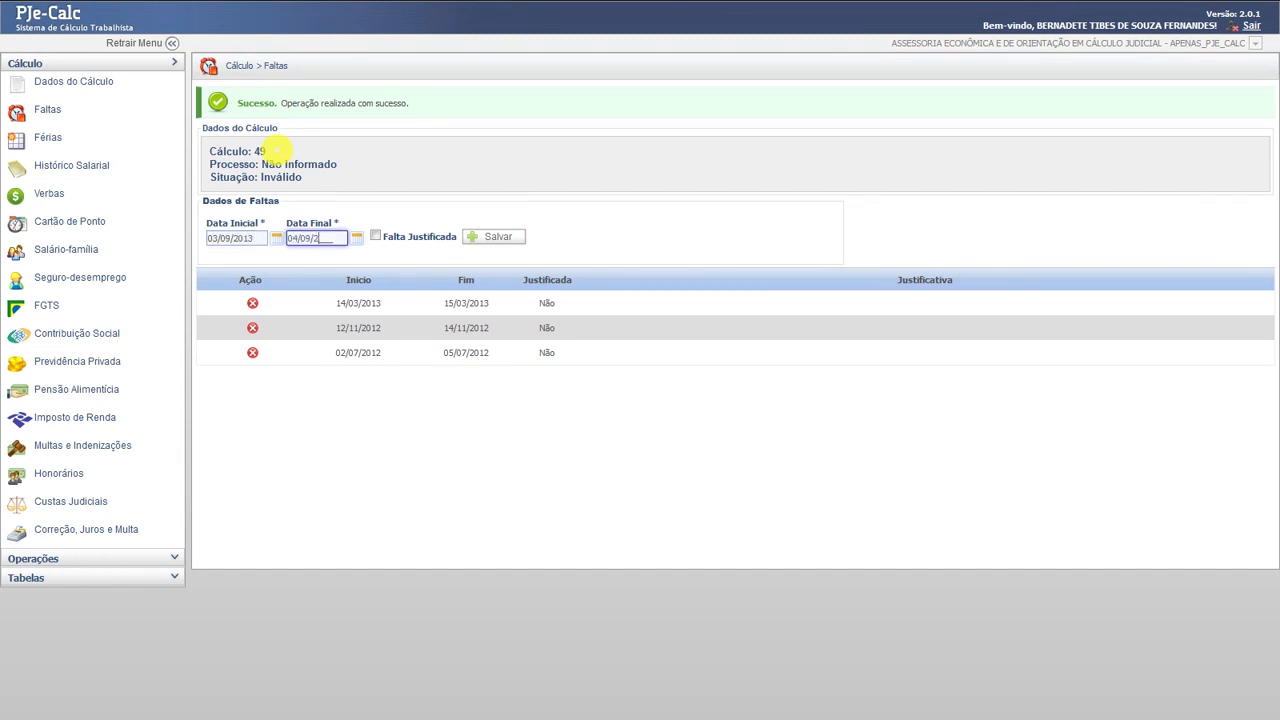
type("013")
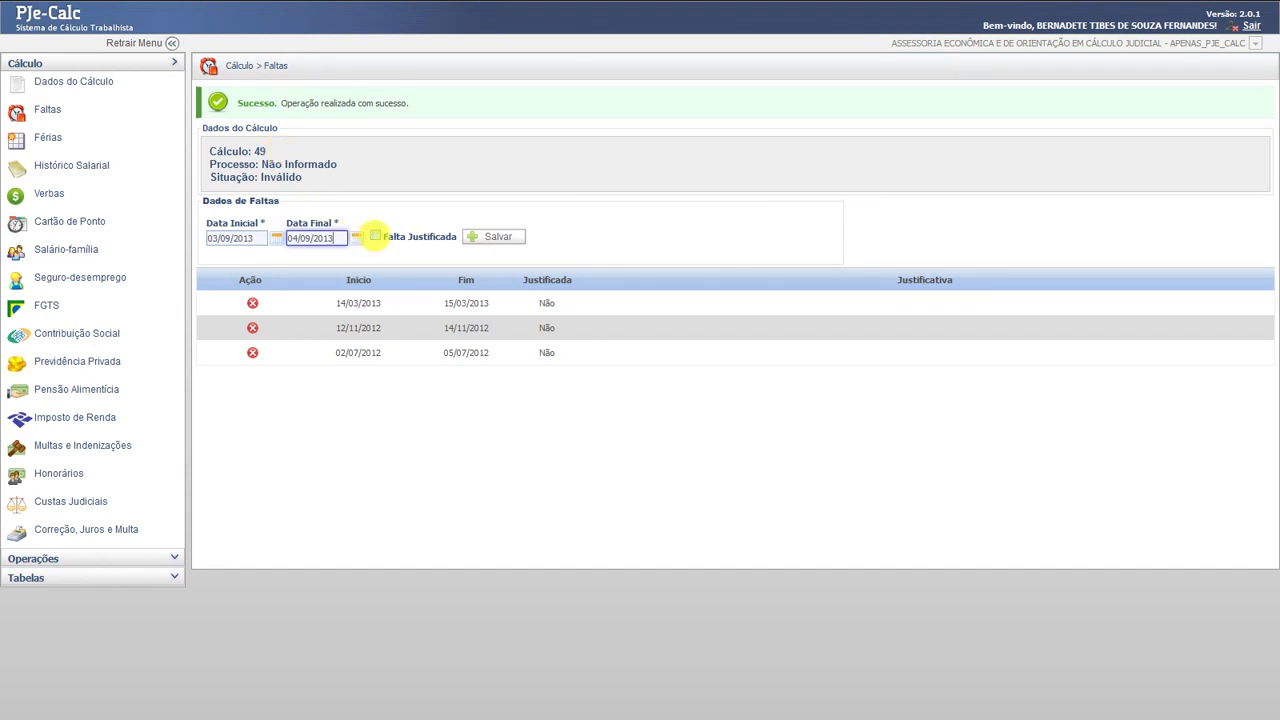
- Mark the 03/09–04/09/2013 absence as justified with ATESTADO MÉDICO and save it
left_click(374, 236)
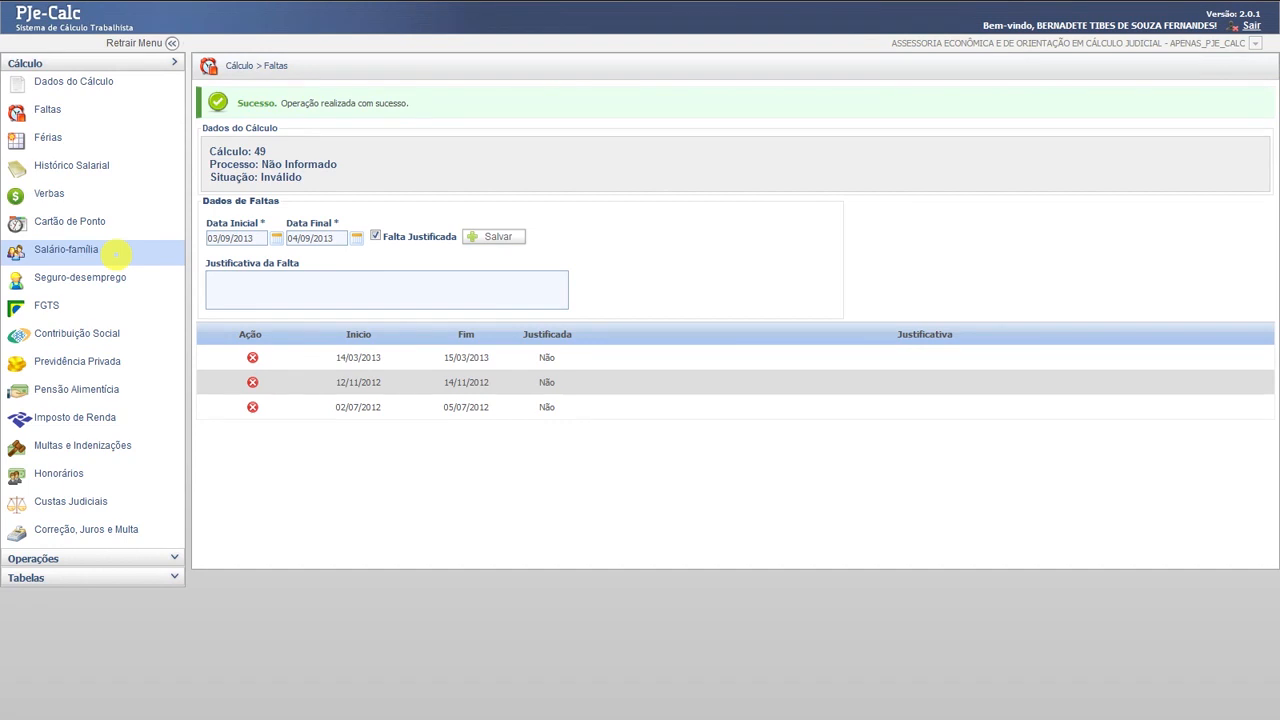
type("ATESTADO MÉDICO")
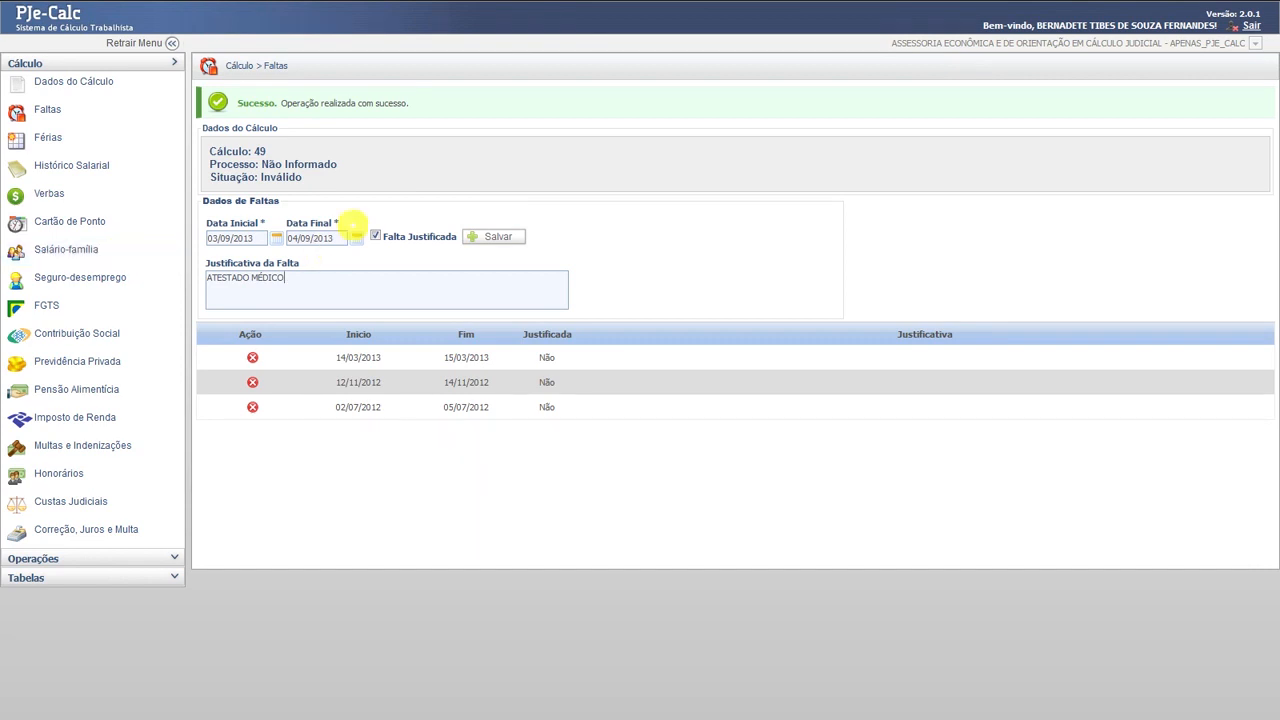
left_click(487, 236)
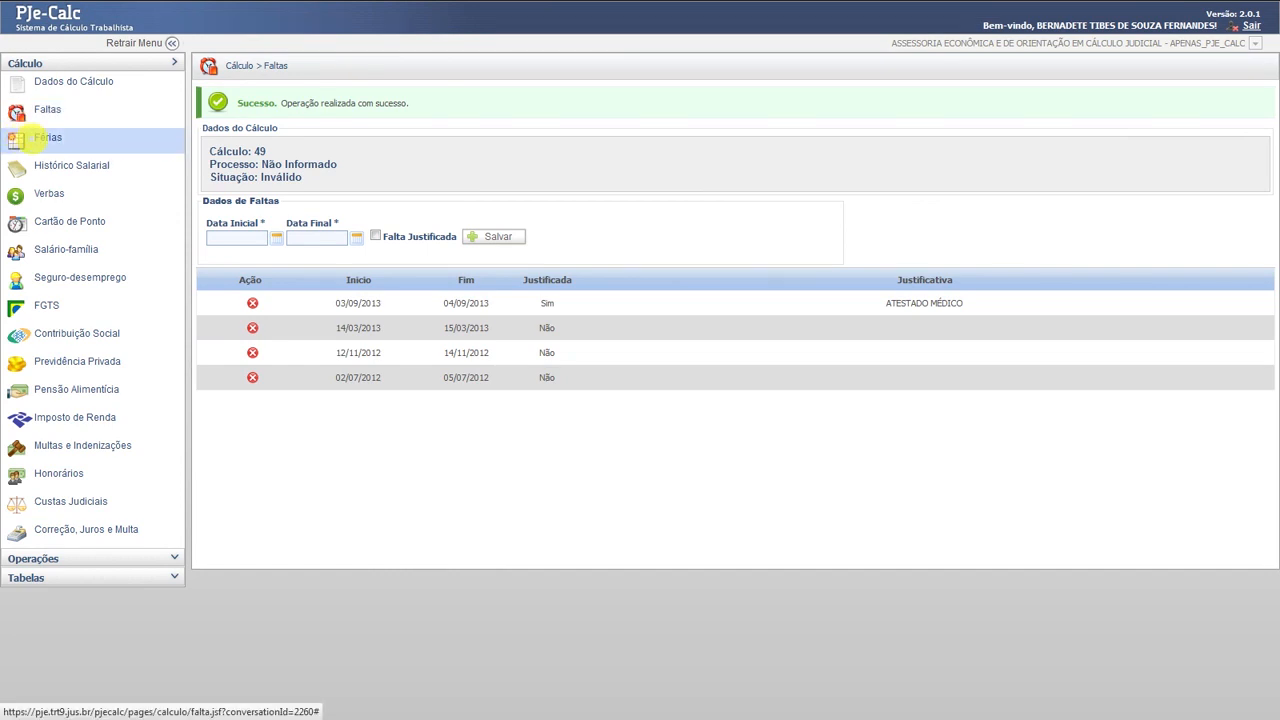
- Save the Férias data for the 2012/2013 period, 24 days, Indenizadas
left_click(42, 138)
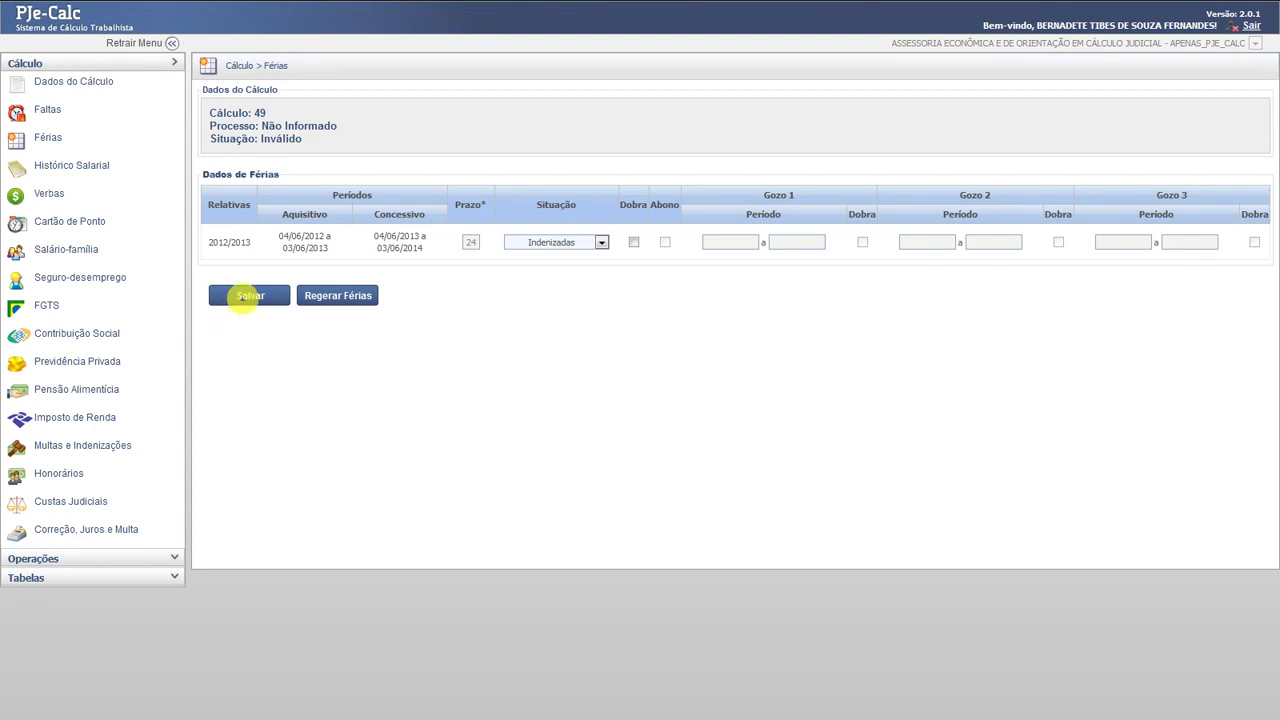
left_click(248, 296)
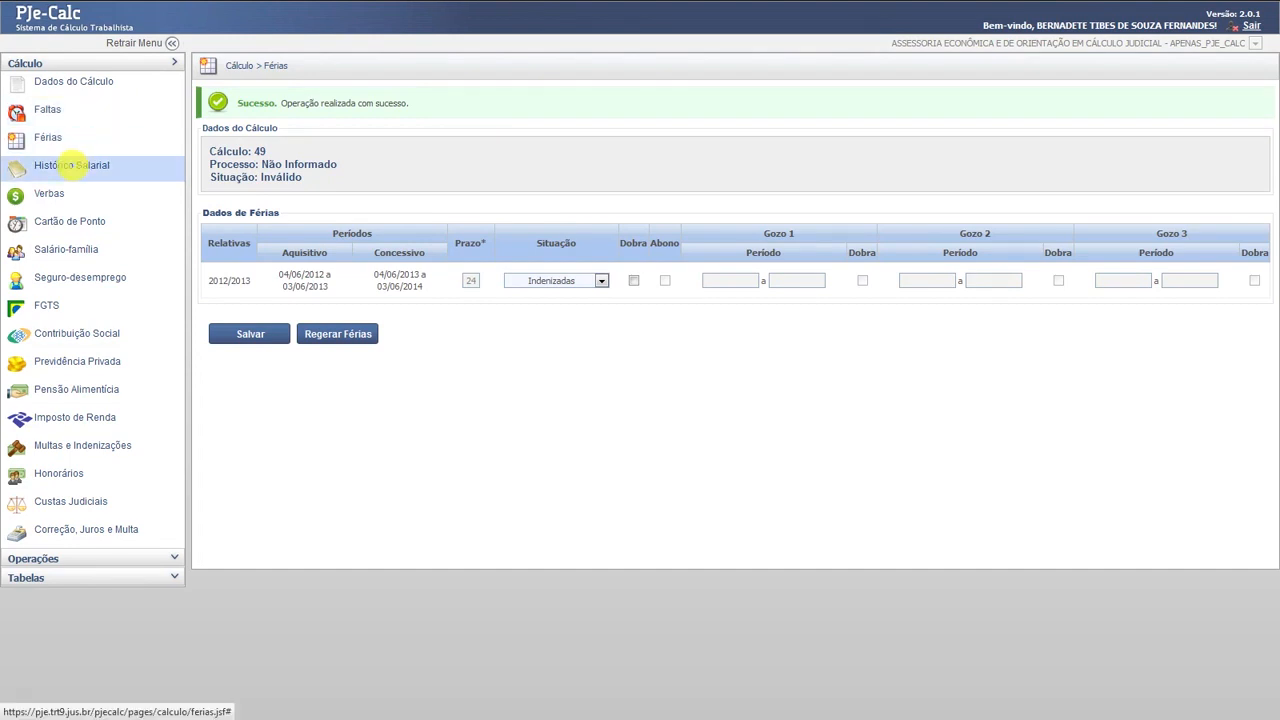
- Create salary entry SALÁRIO BASE for 06/2012–12/2013 with FGTS and Contribuição Social incidence
left_click(72, 165)
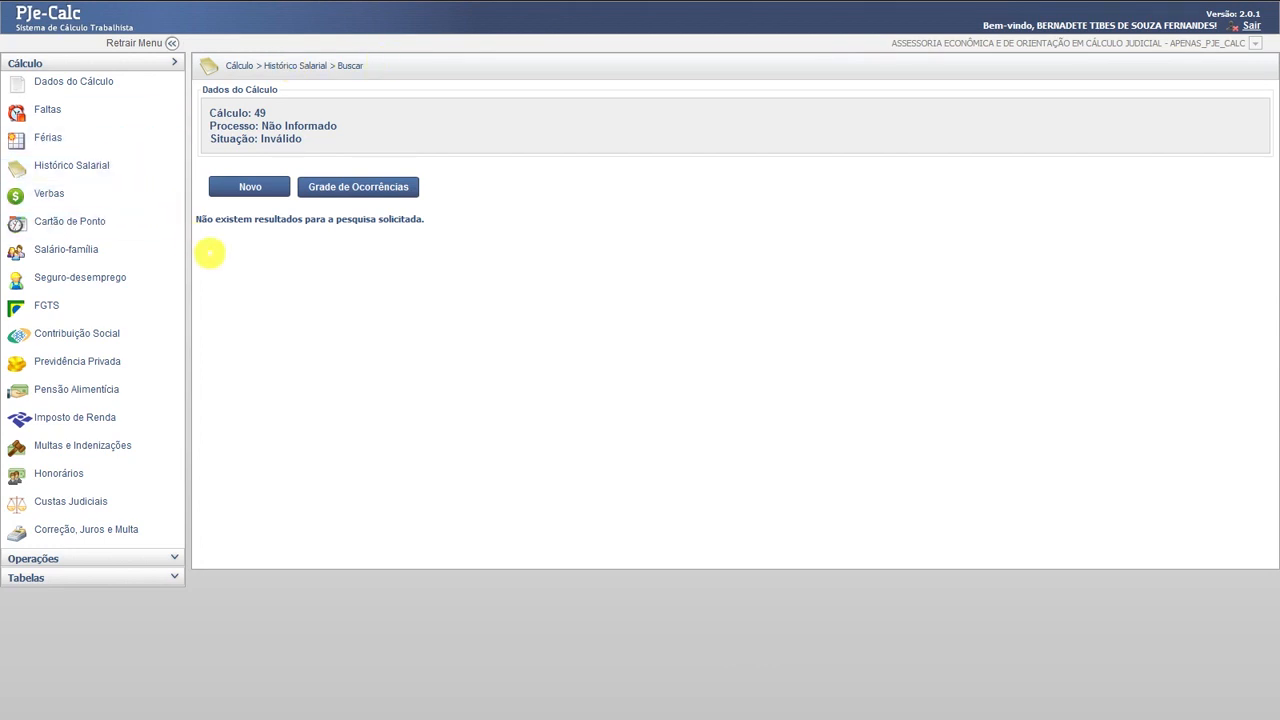
left_click(230, 188)
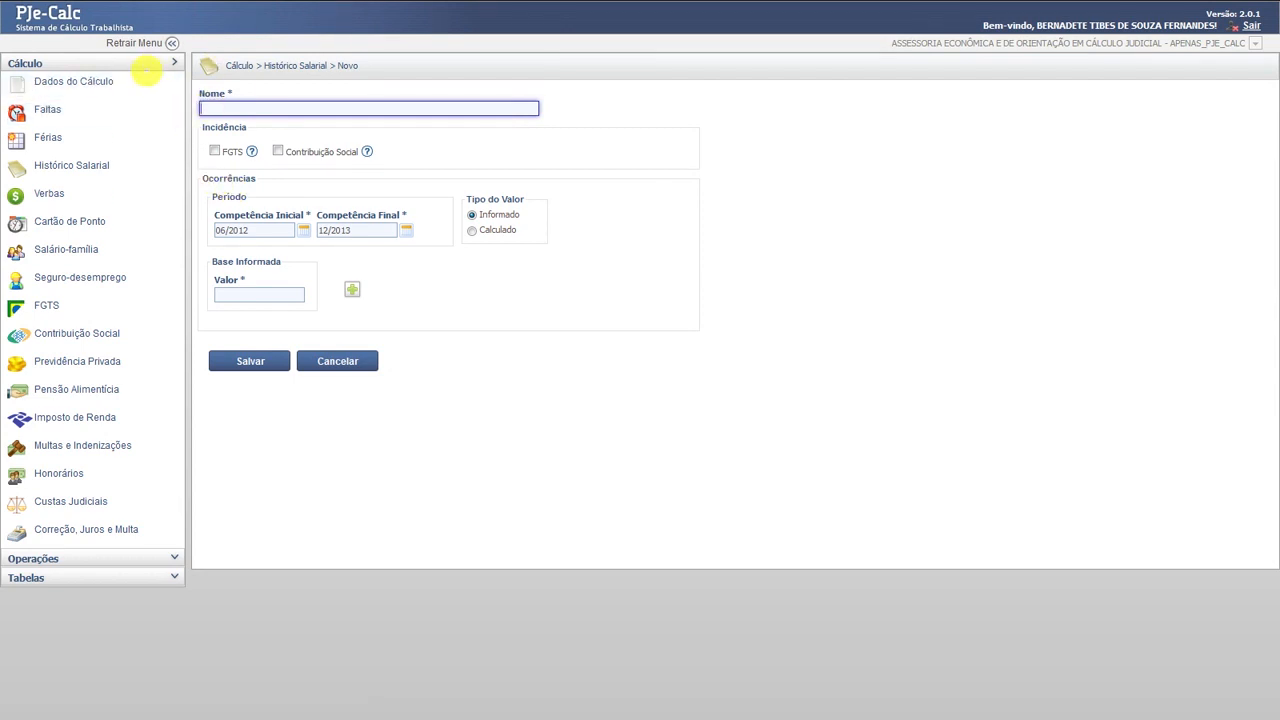
type("SAL")
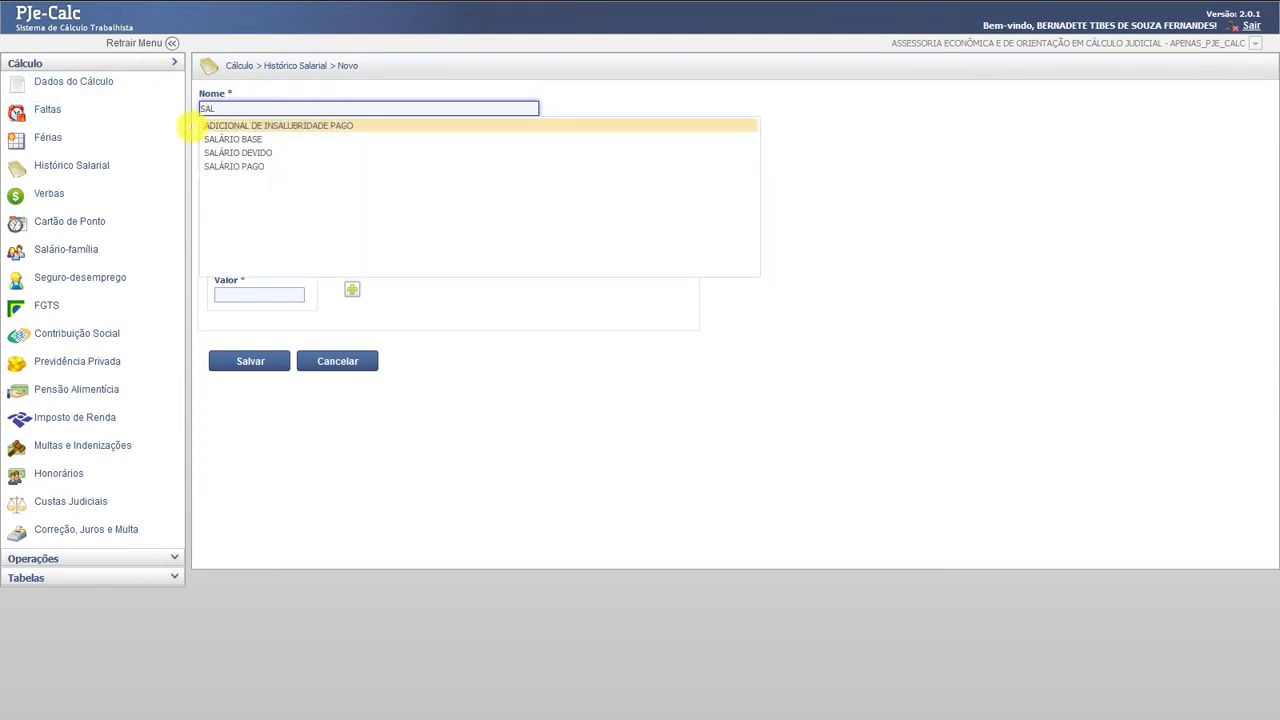
left_click(210, 139)
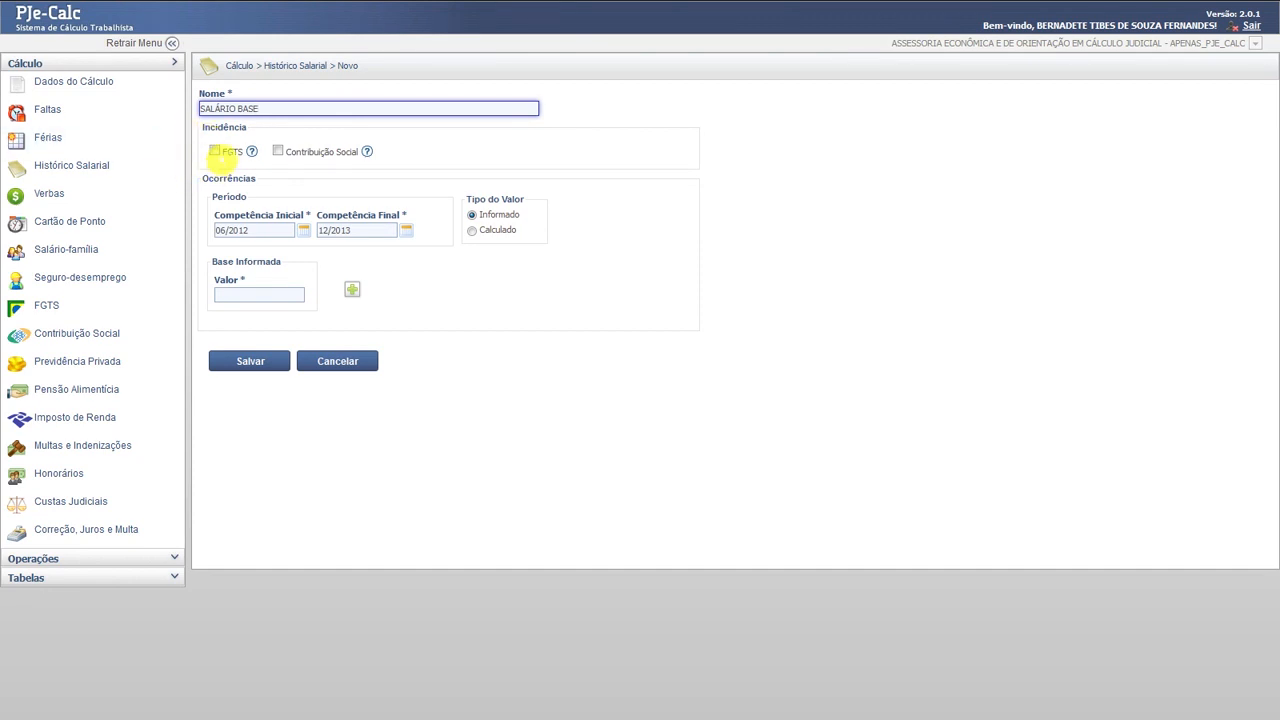
left_click(214, 151)
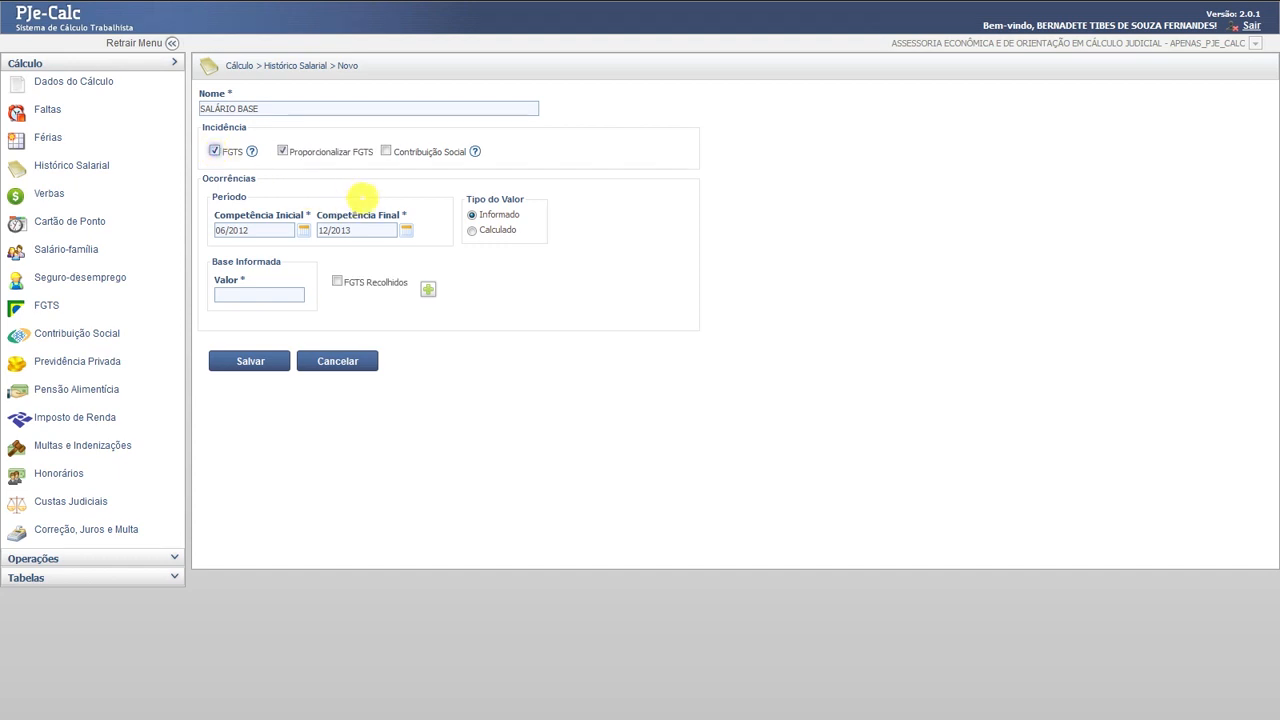
left_click(385, 151)
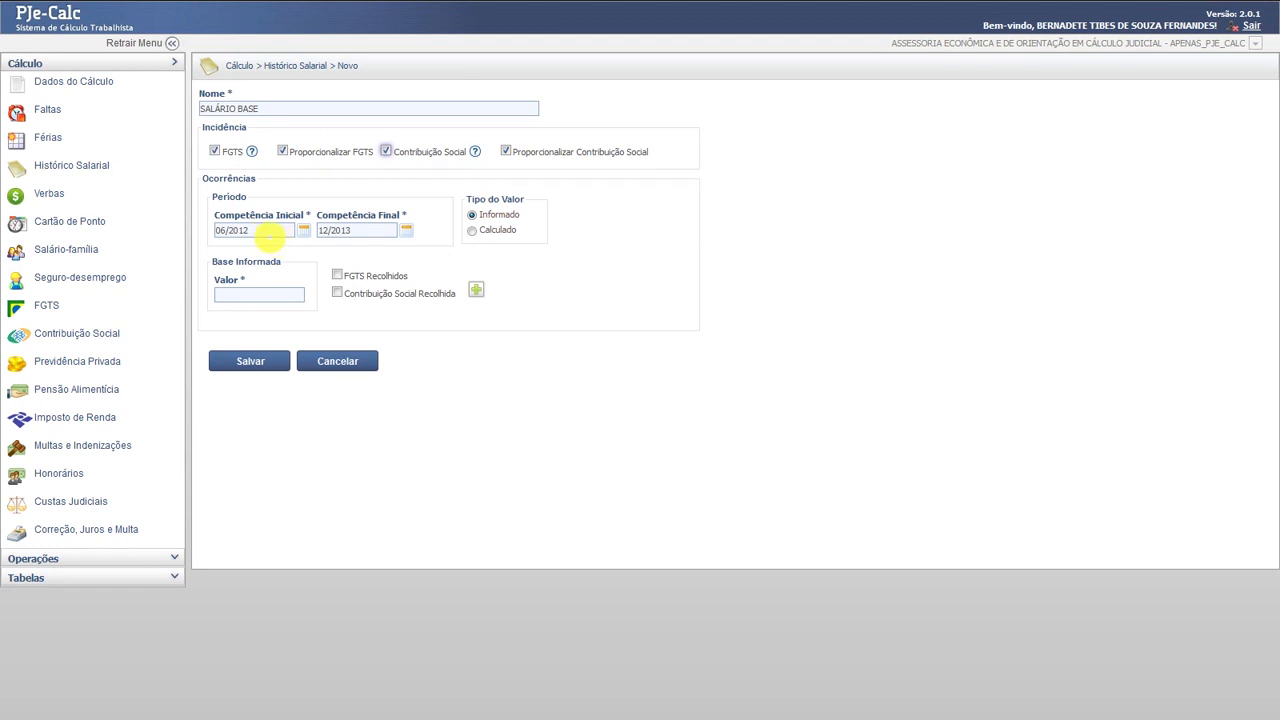
- Generate monthly SALÁRIO BASE occurrences of 800,00 for 06/2012 through 12/2012
left_click_drag(361, 236, 299, 227)
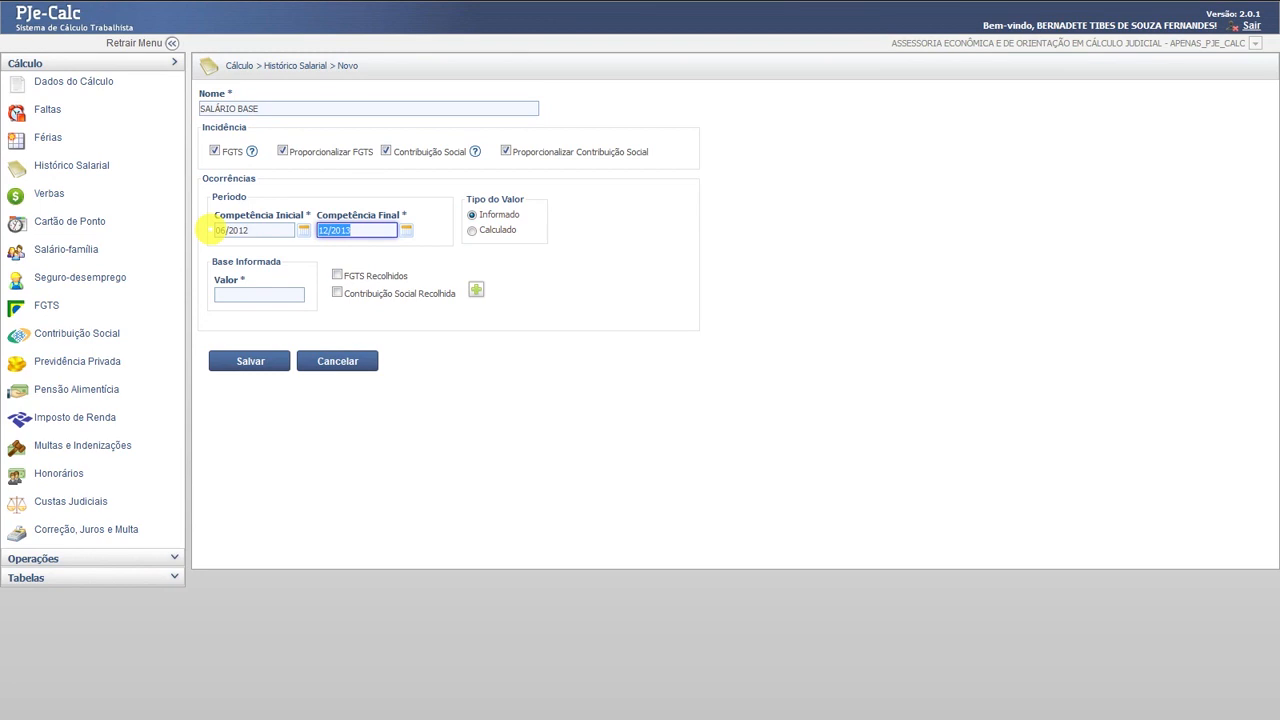
type("12/2012")
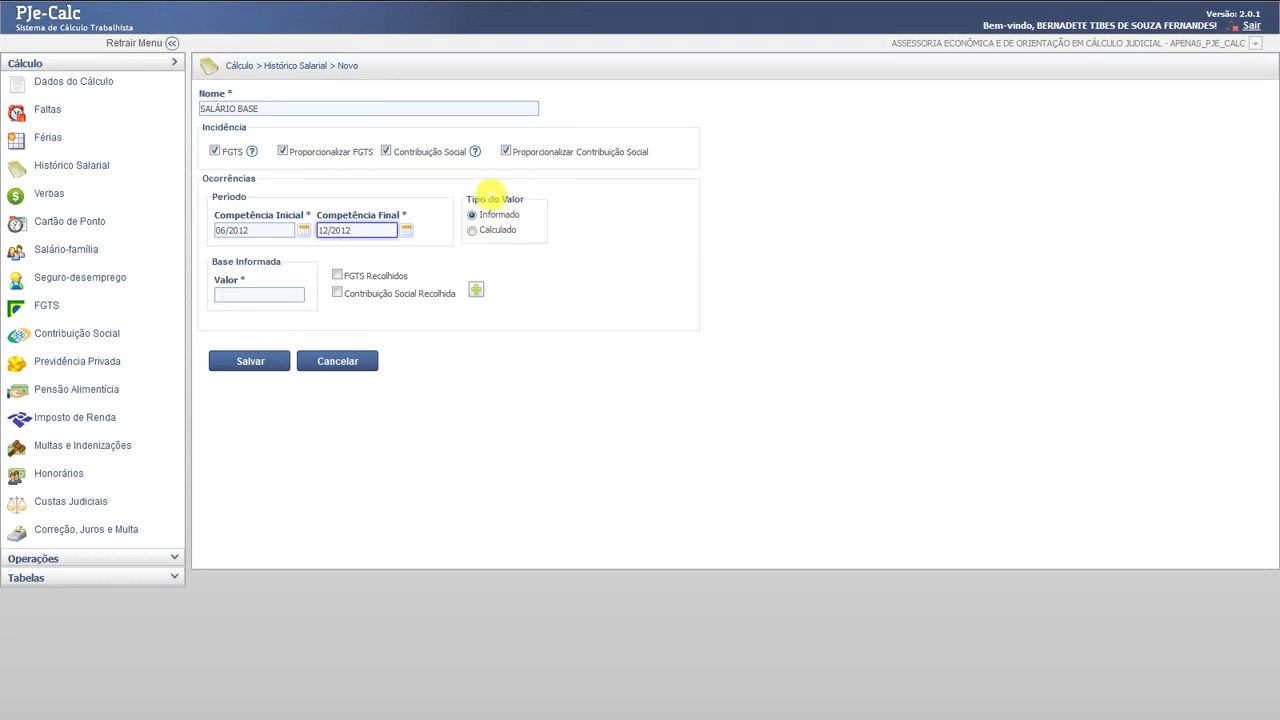
left_click(265, 294)
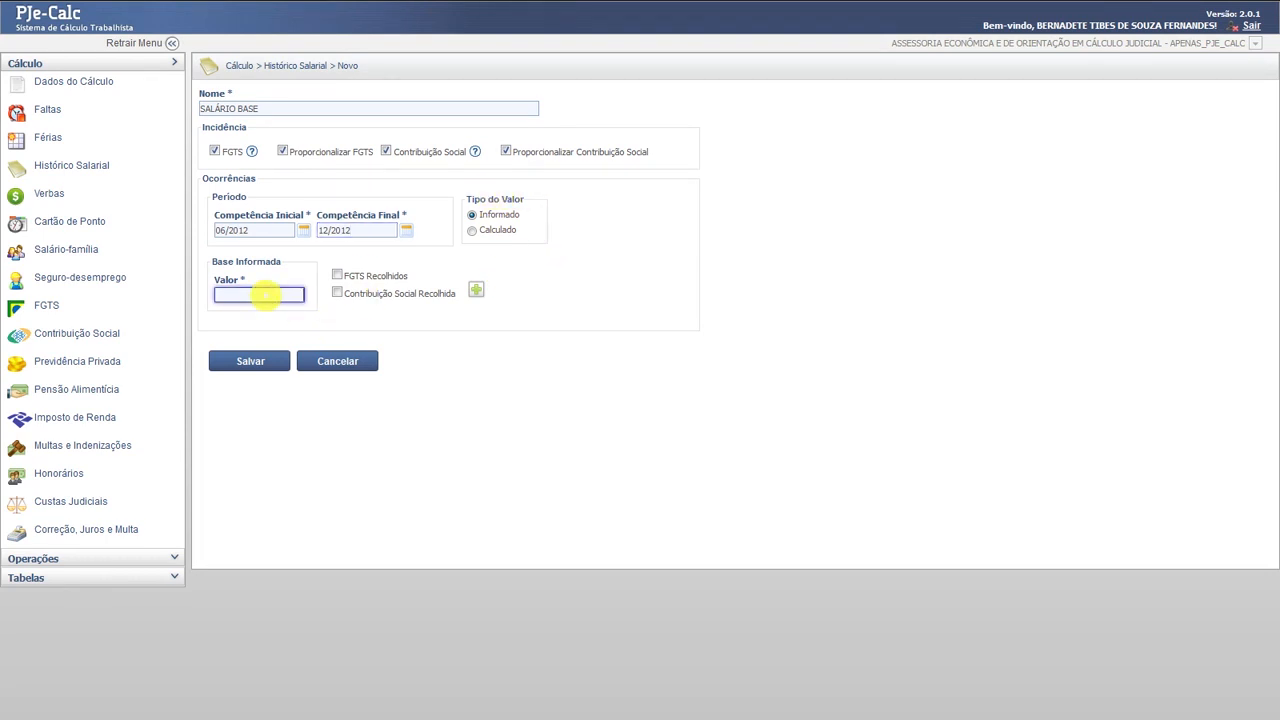
type("800,00")
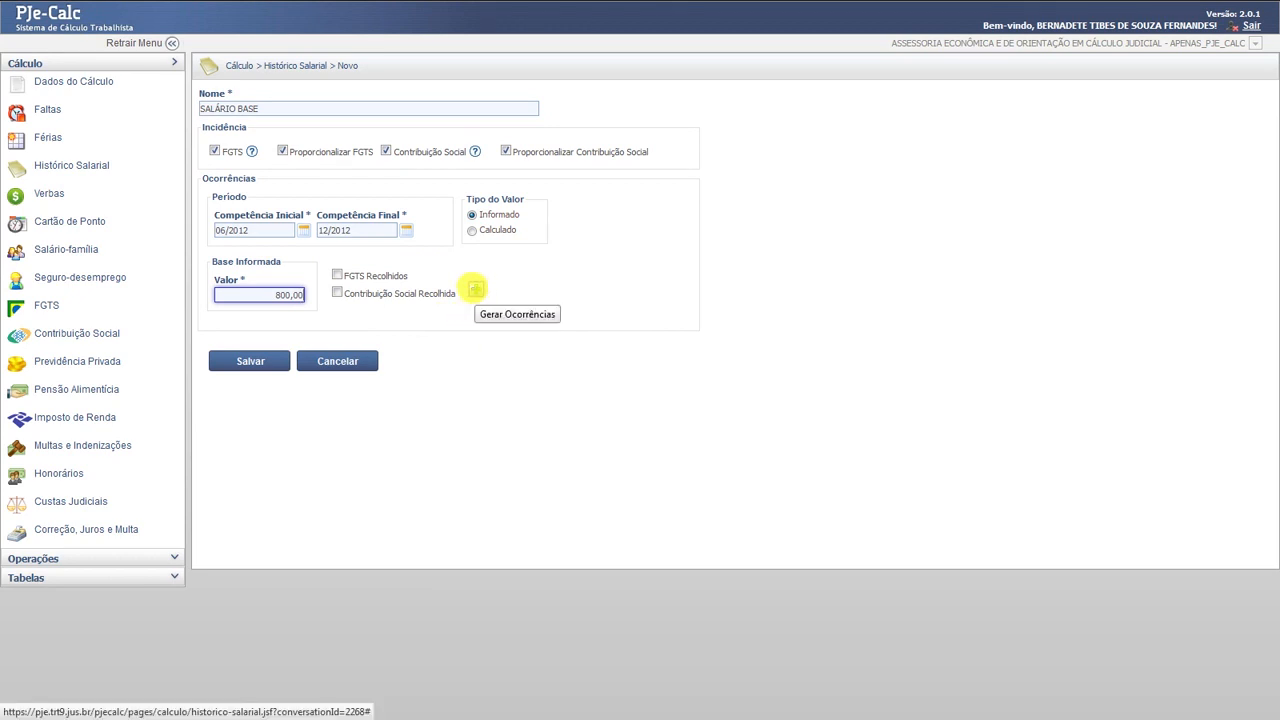
left_click(475, 289)
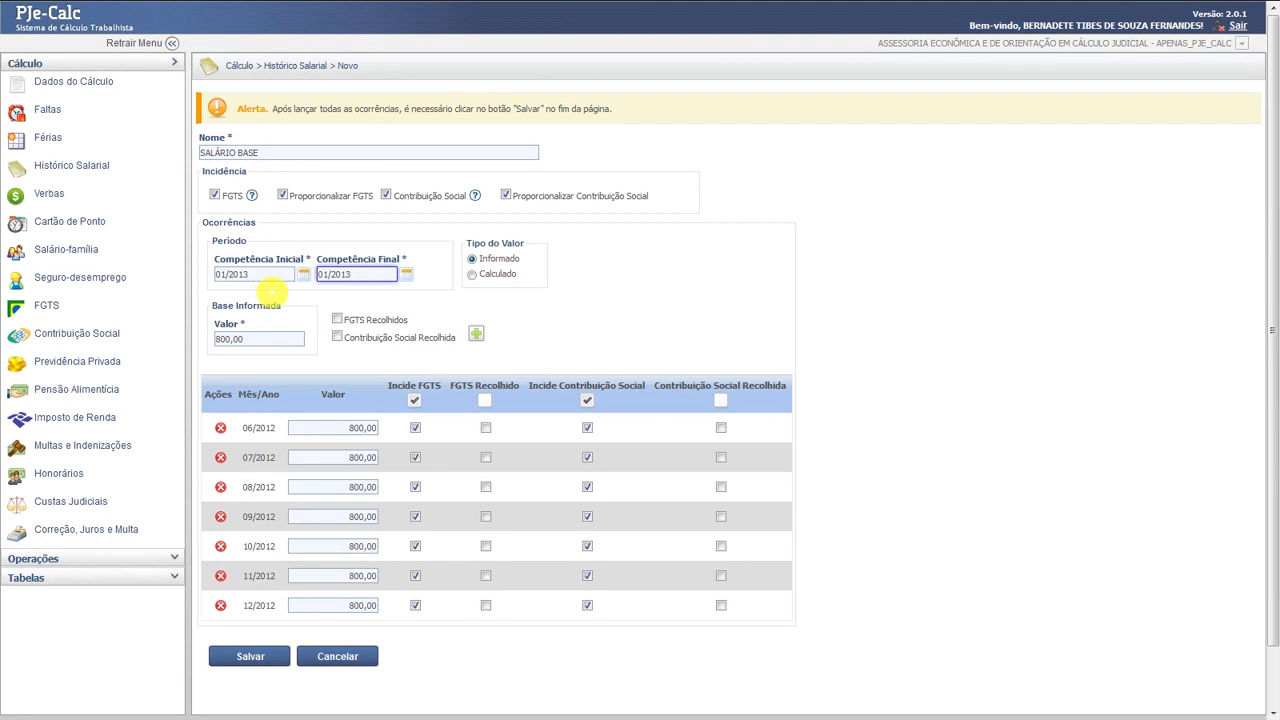
- Add 900,00 occurrences for 01/2013–12/2013 and save the SALÁRIO BASE history
left_click_drag(345, 272, 294, 273)
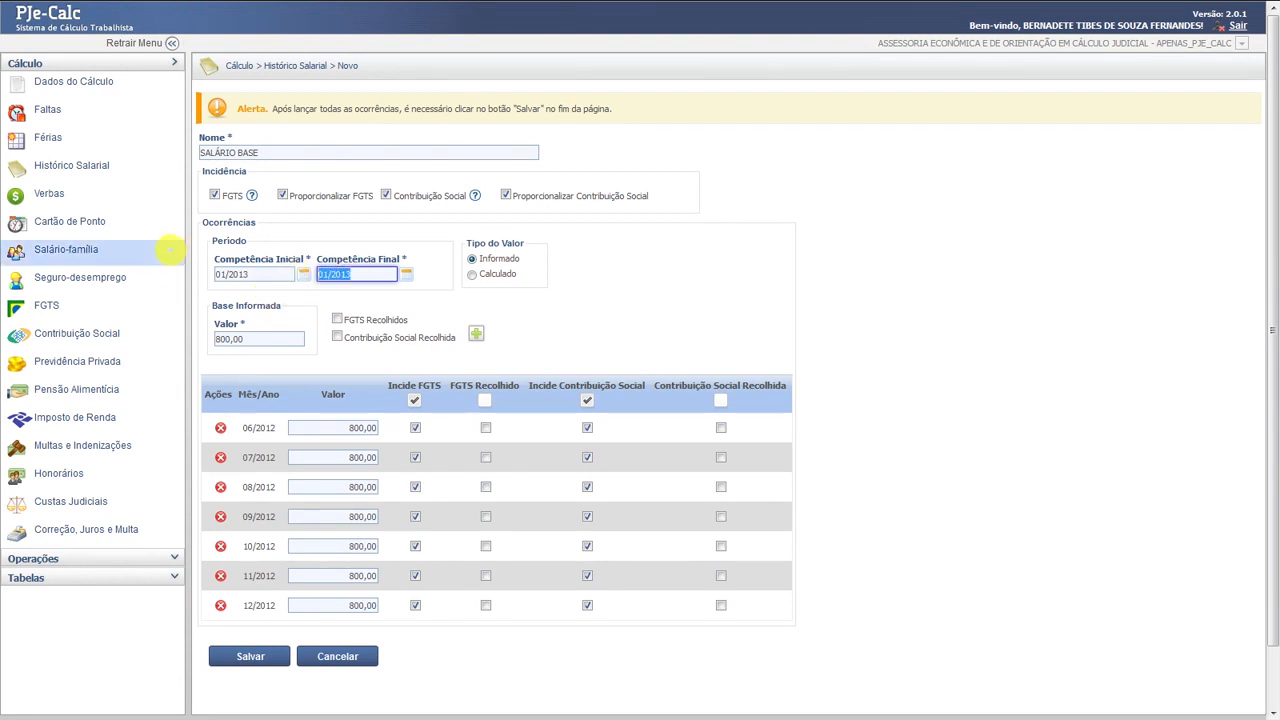
type("1")
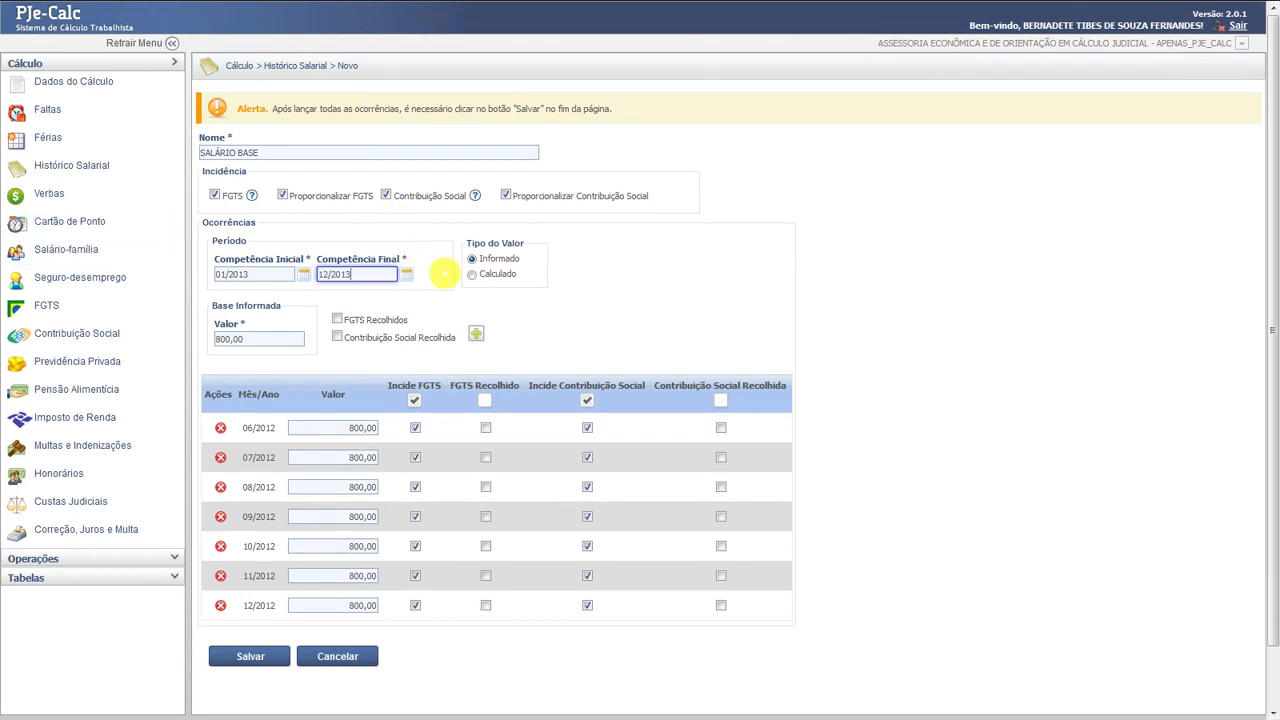
left_click(267, 341)
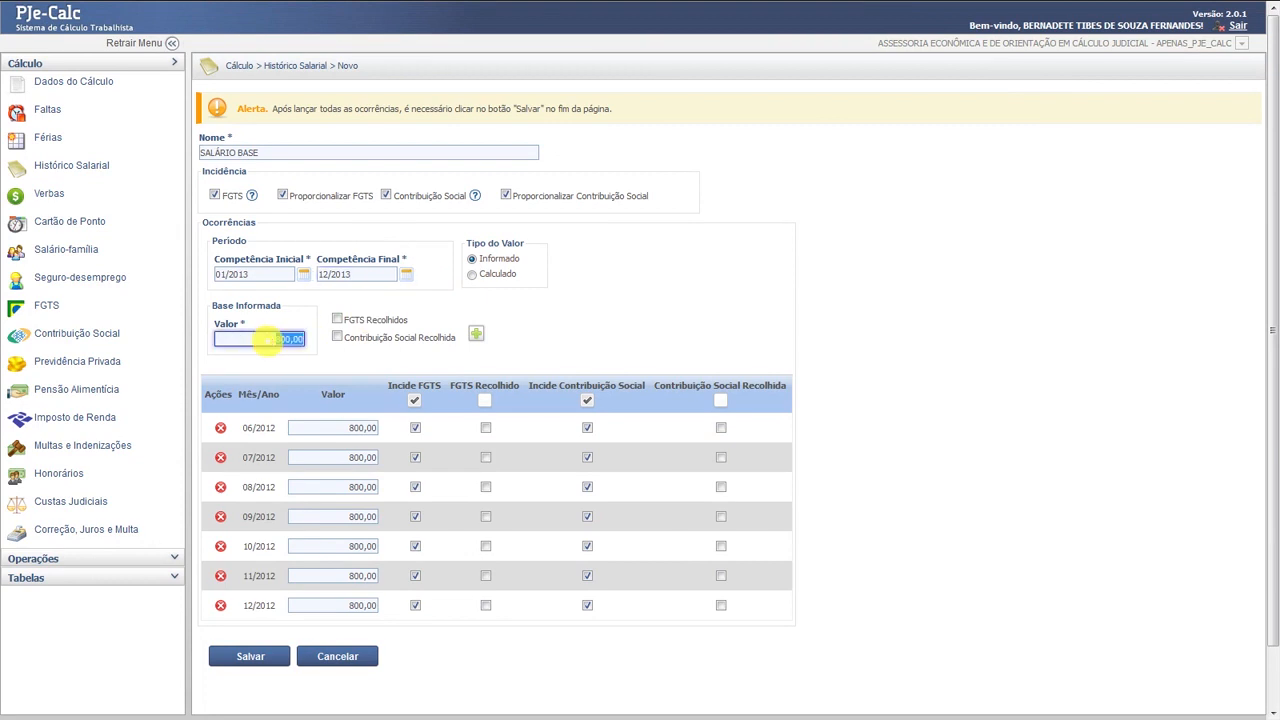
type("90")
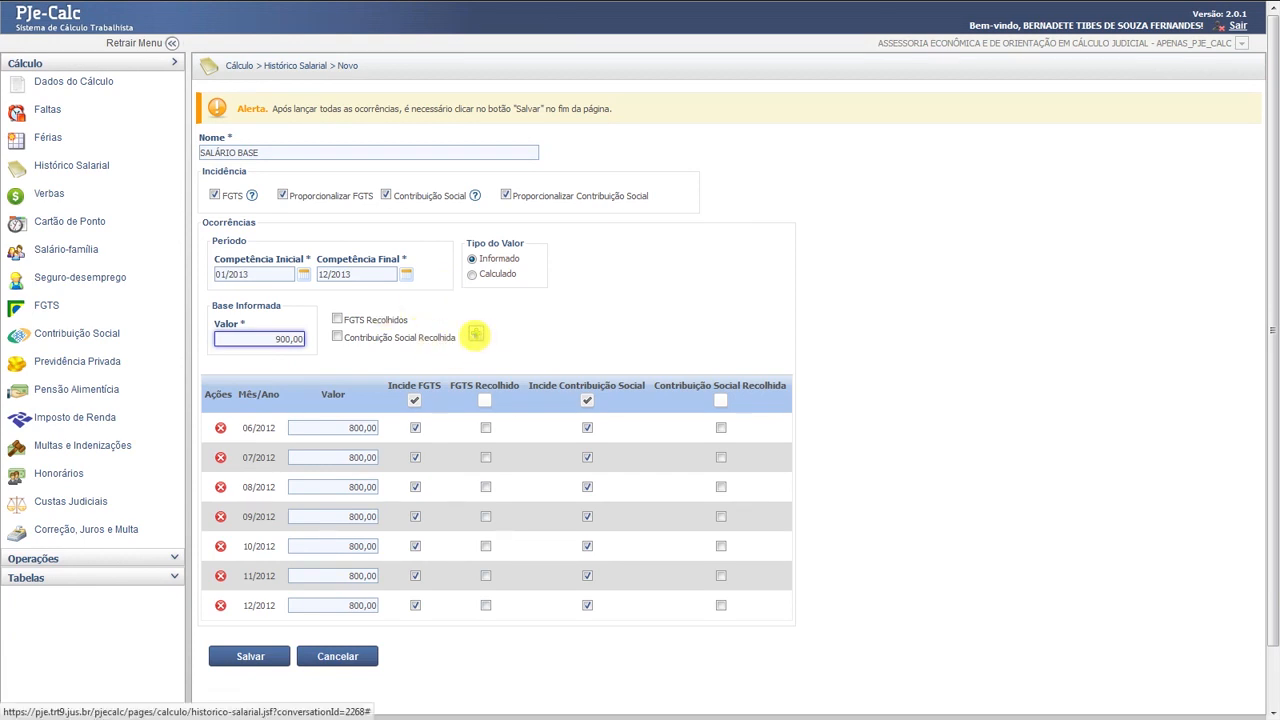
left_click(475, 334)
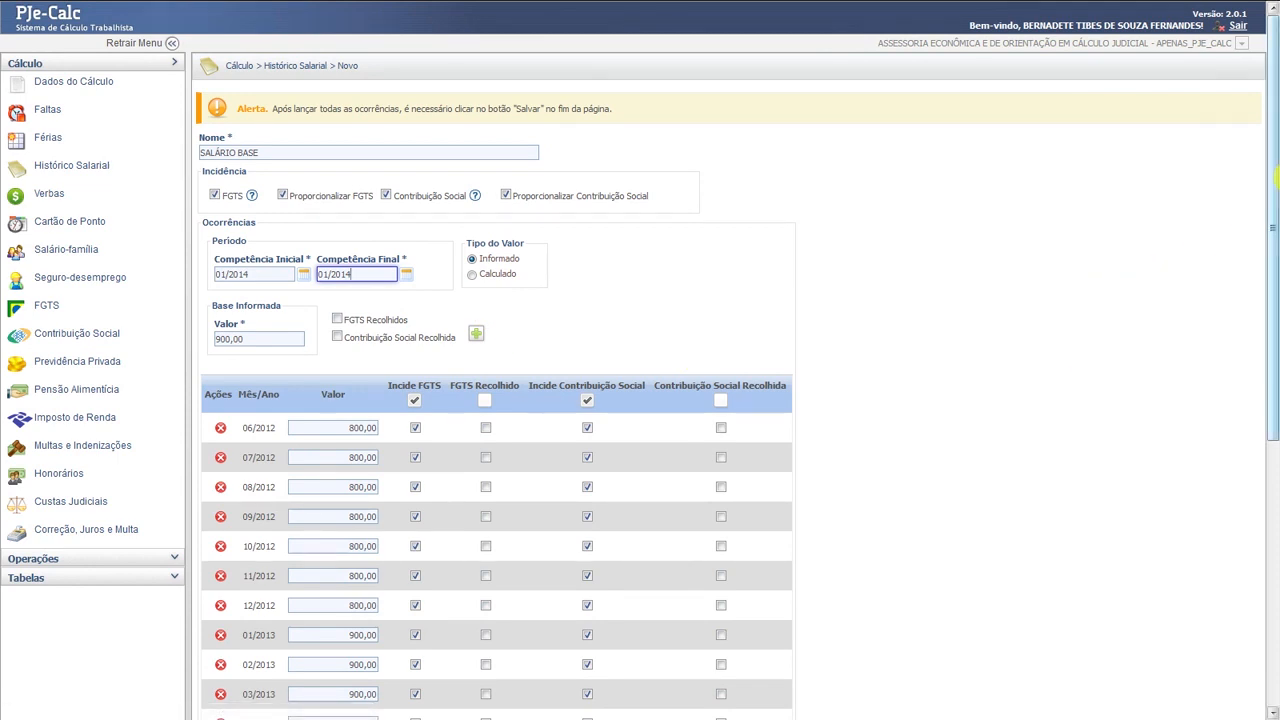
left_click_drag(1271, 190, 1258, 444)
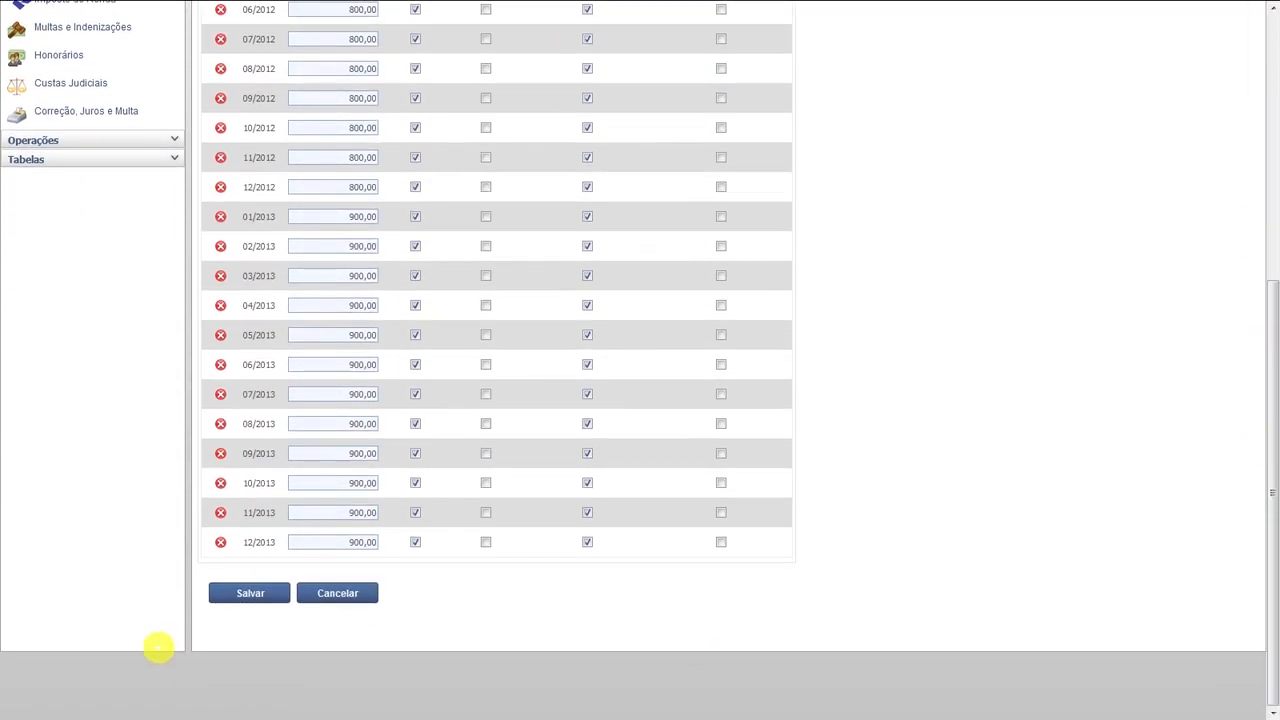
left_click(249, 594)
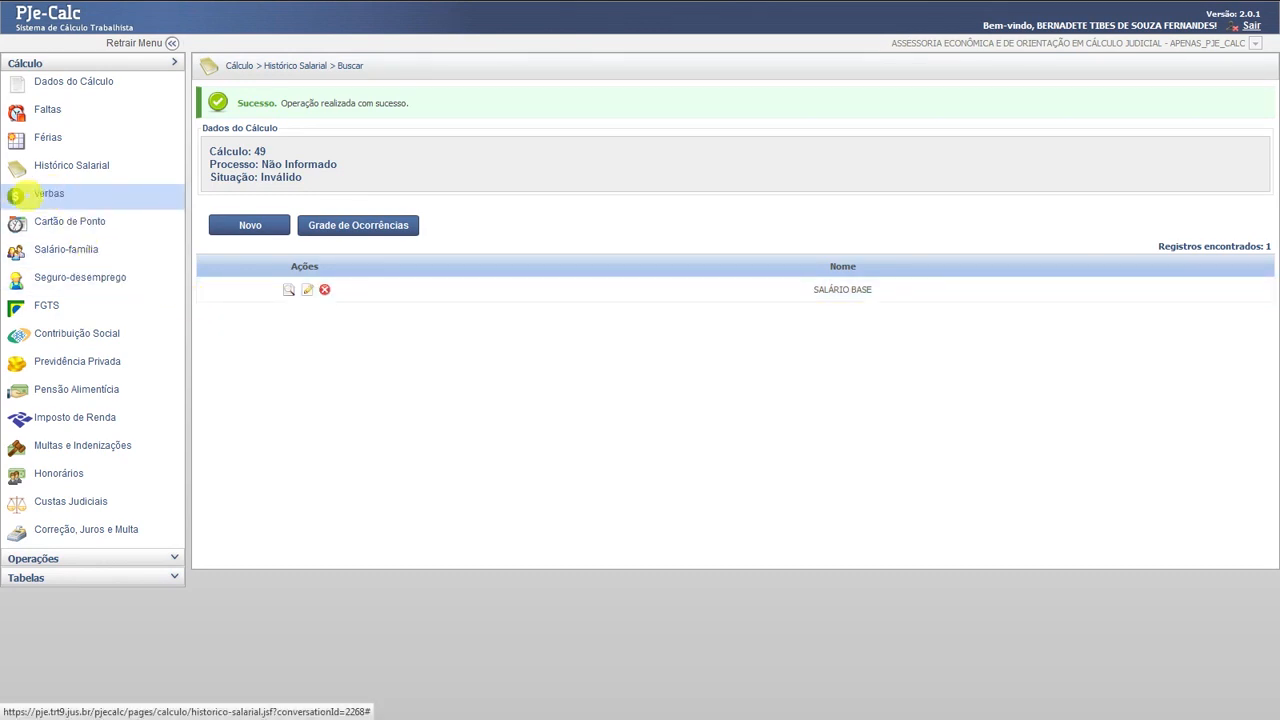
- Go to the Verbas page of calculation 49
left_click(55, 193)
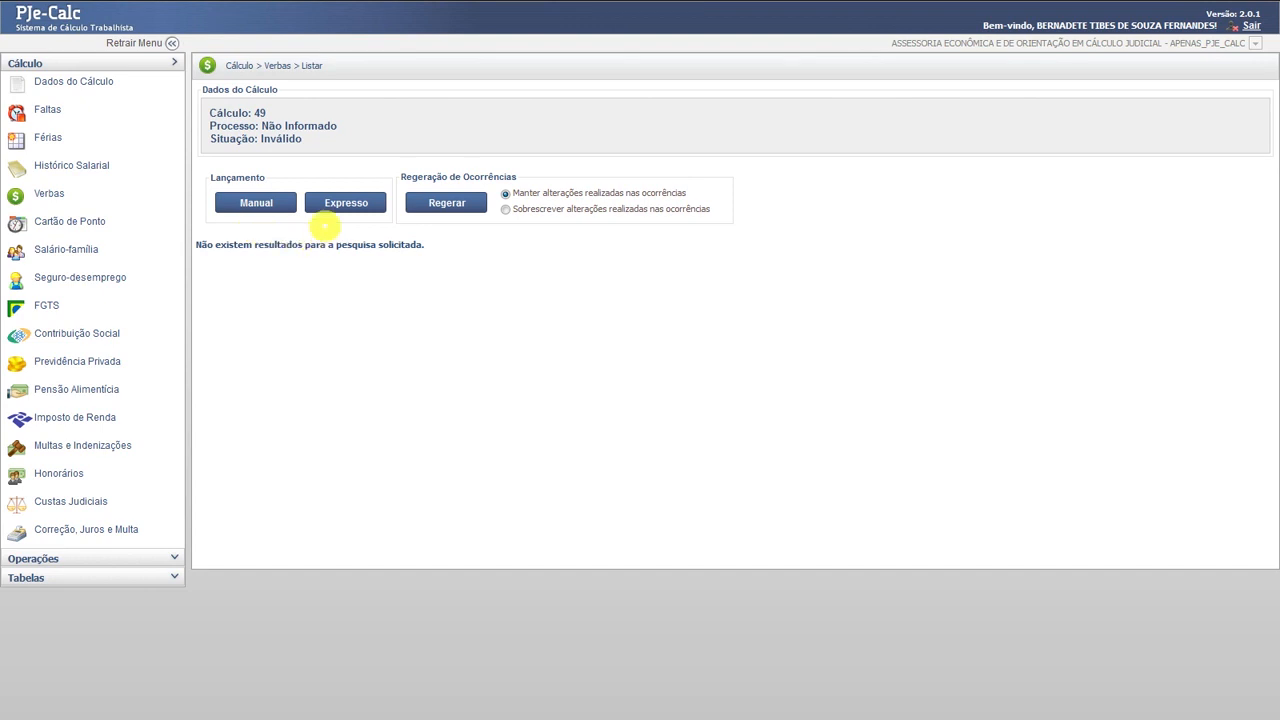
- Use Expresso to add 13º SALÁRIO, AVISO PRÉVIO, FÉRIAS + 1/3 and HORAS EXTRAS 50%, then save
left_click(331, 203)
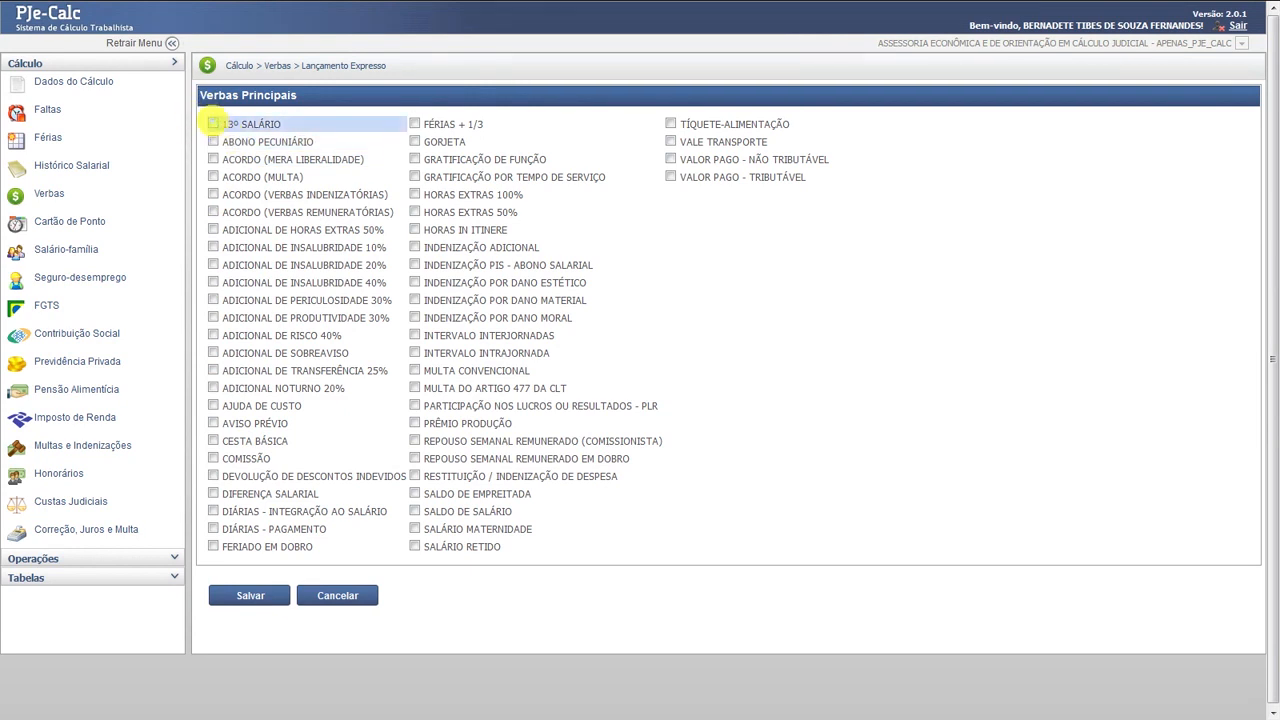
left_click(215, 123)
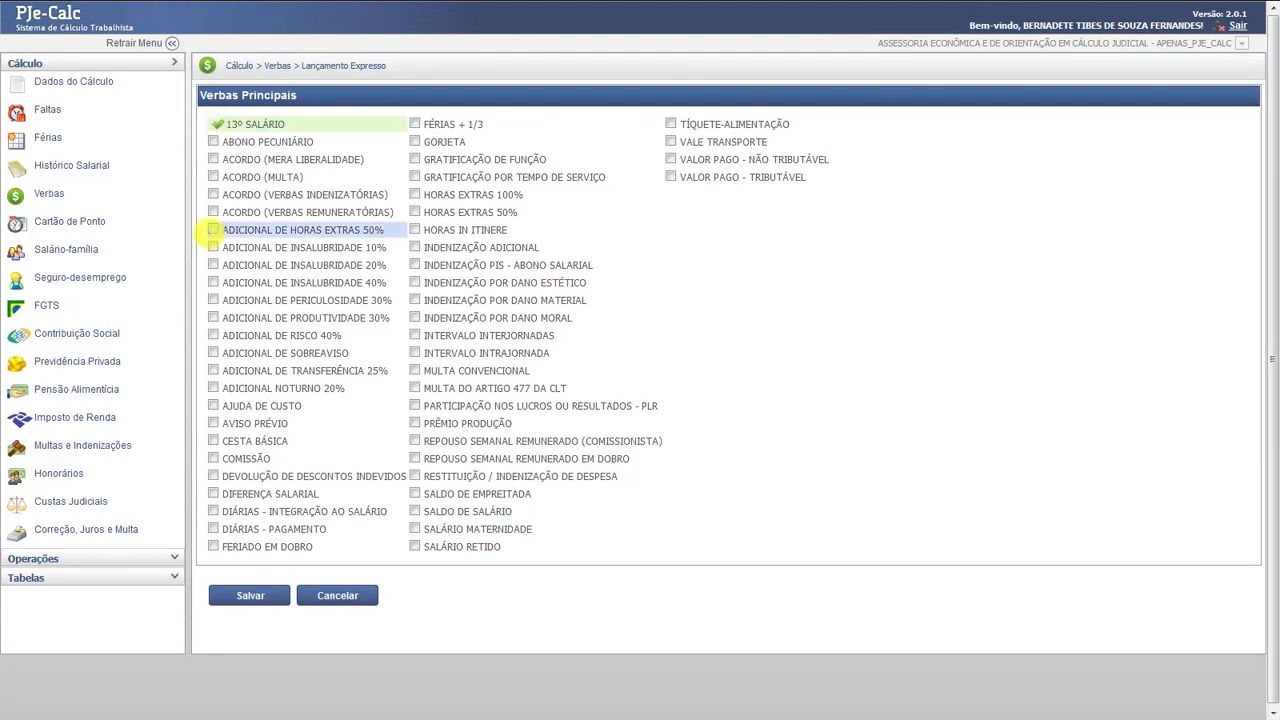
left_click(215, 422)
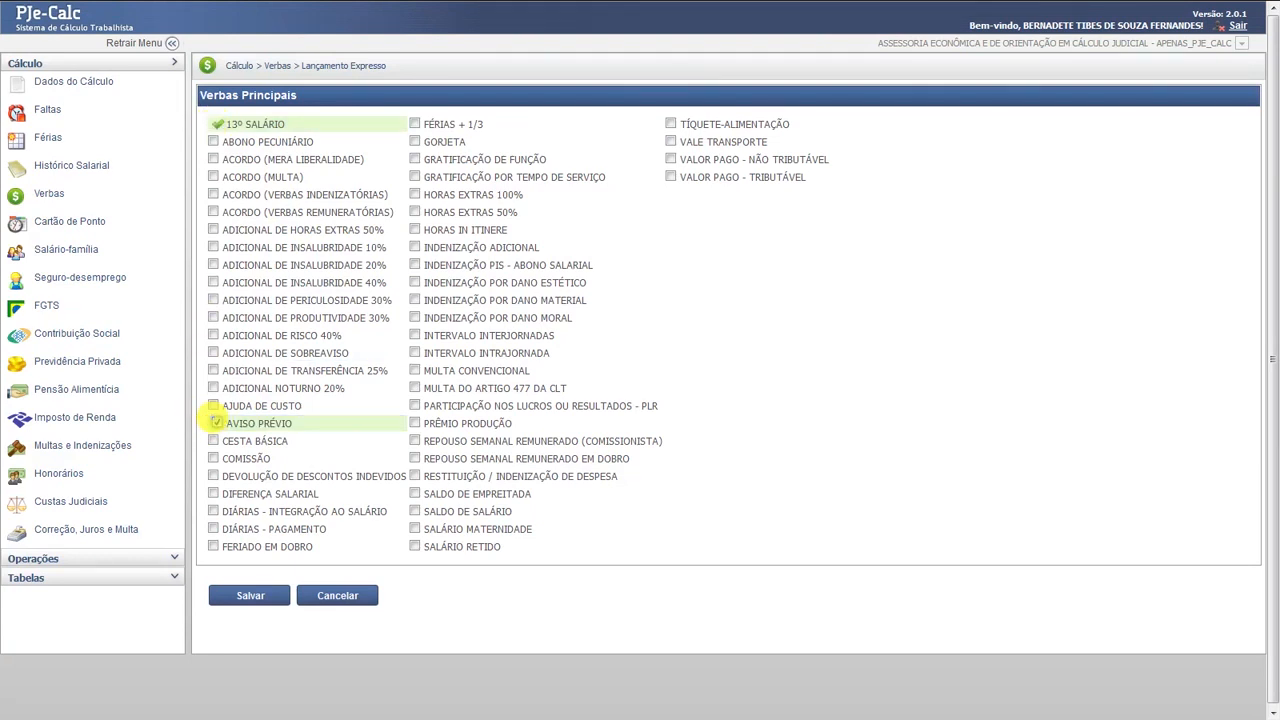
left_click(415, 123)
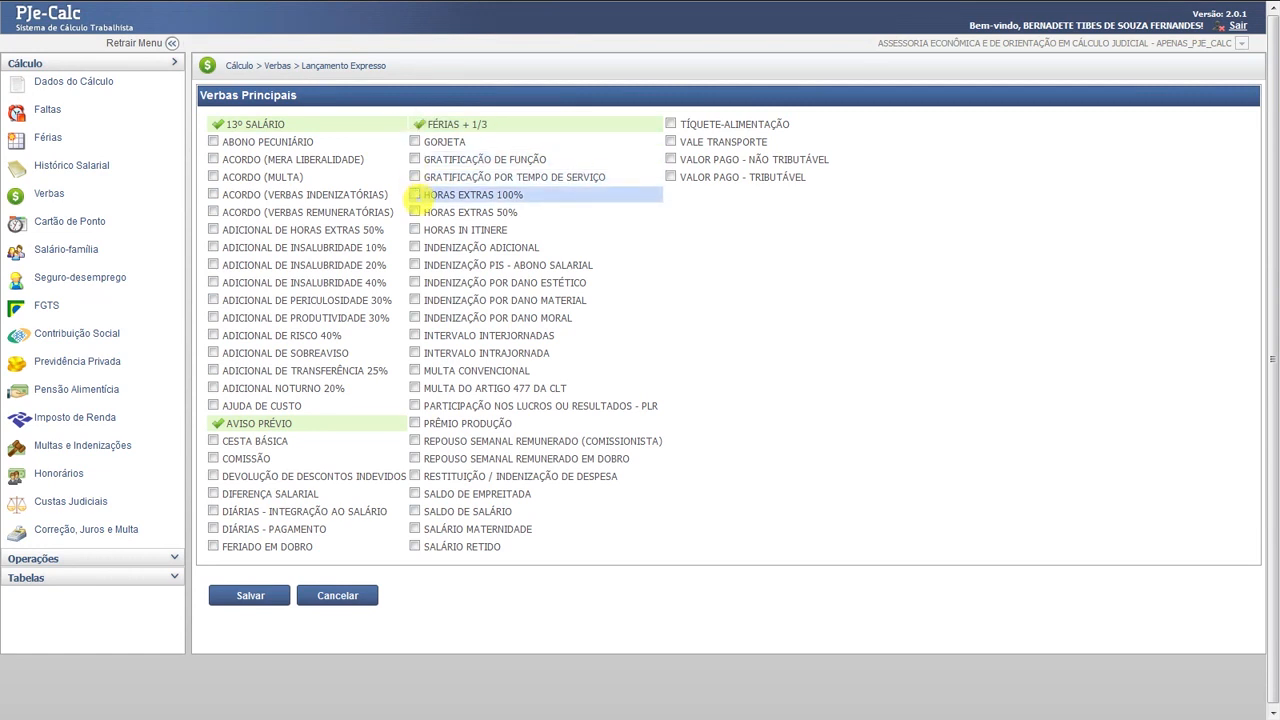
left_click(415, 212)
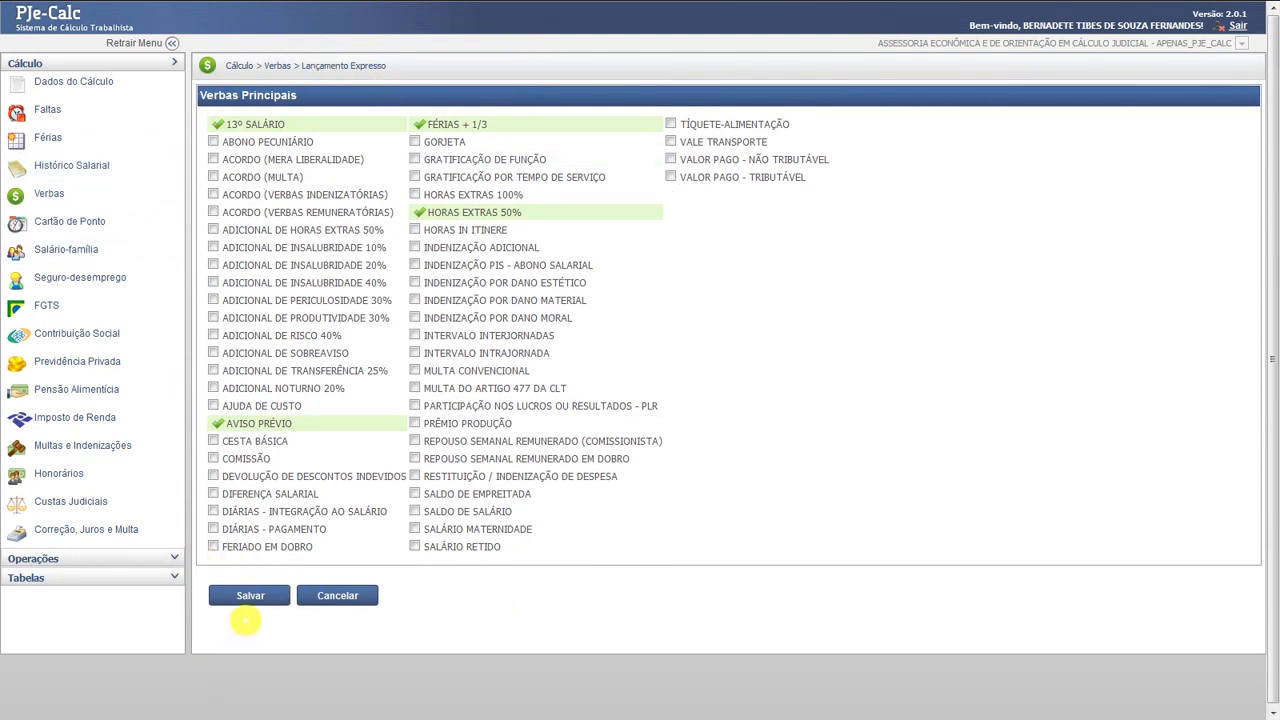
left_click(250, 597)
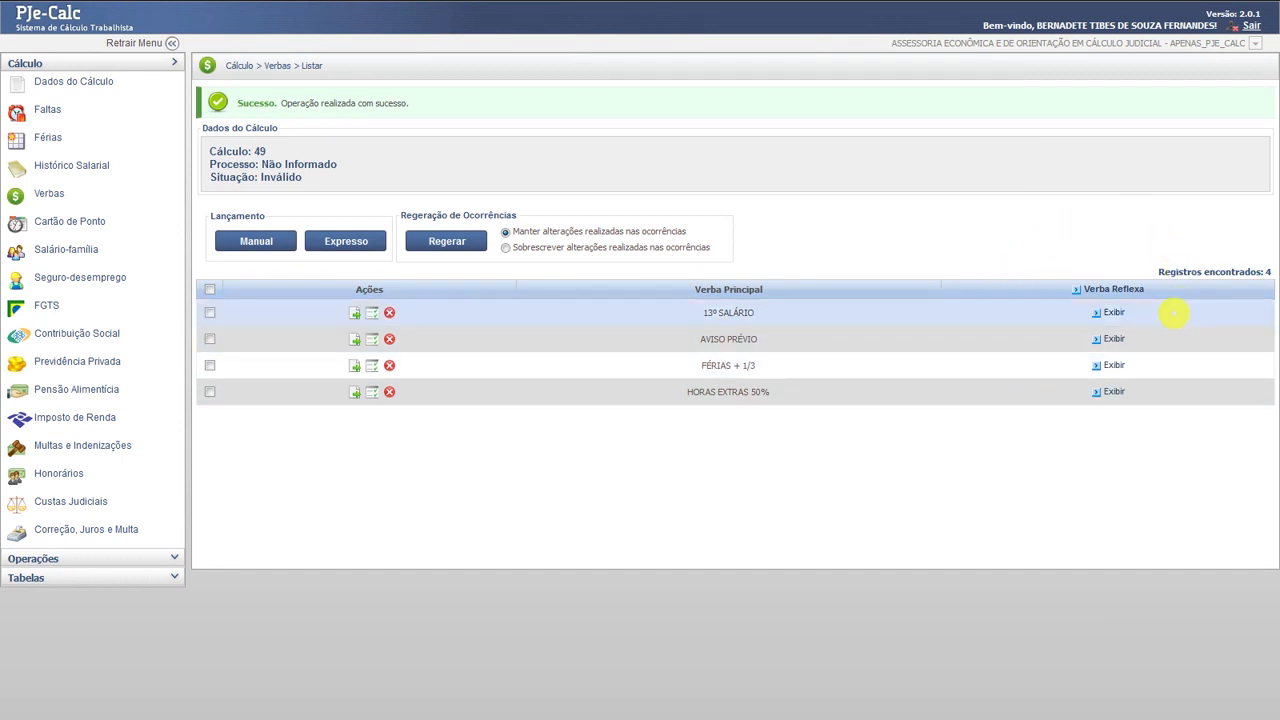
- Tick the Multa do Artigo 467 da CLT reflex under 13º SALÁRIO, AVISO PRÉVIO and FÉRIAS + 1/3
left_click(1110, 313)
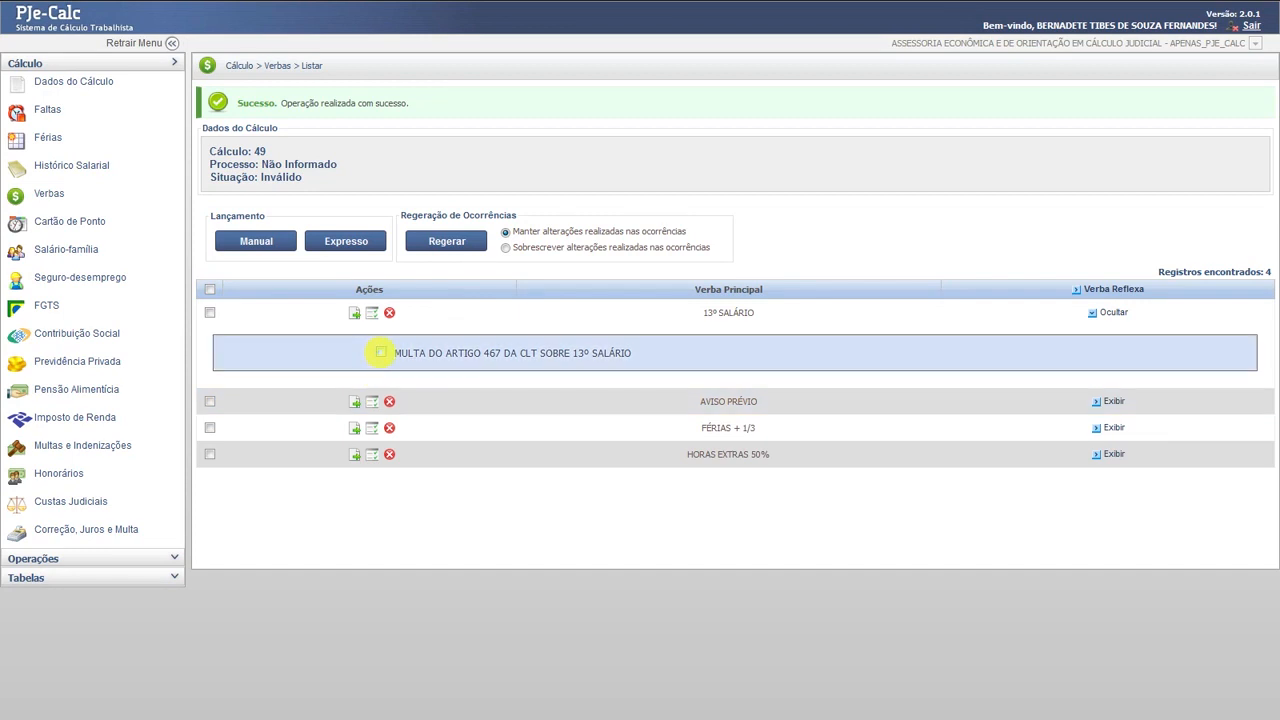
left_click(381, 352)
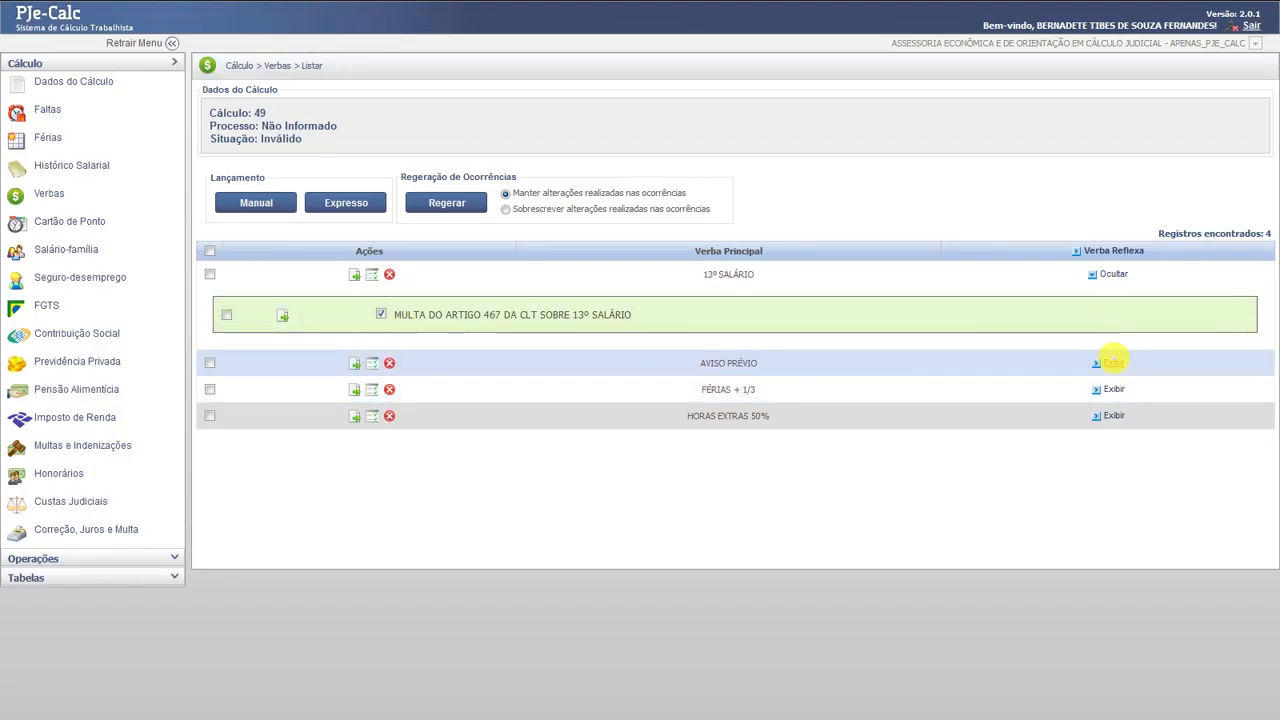
left_click(1112, 362)
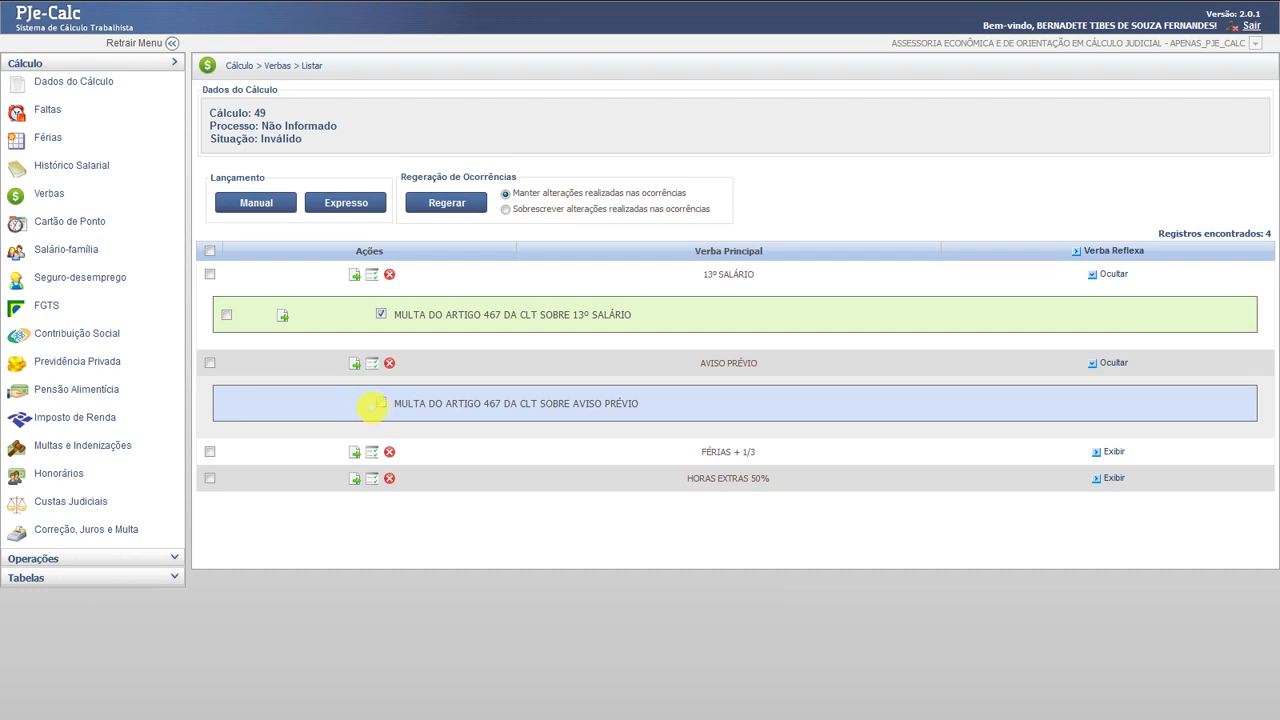
left_click(377, 403)
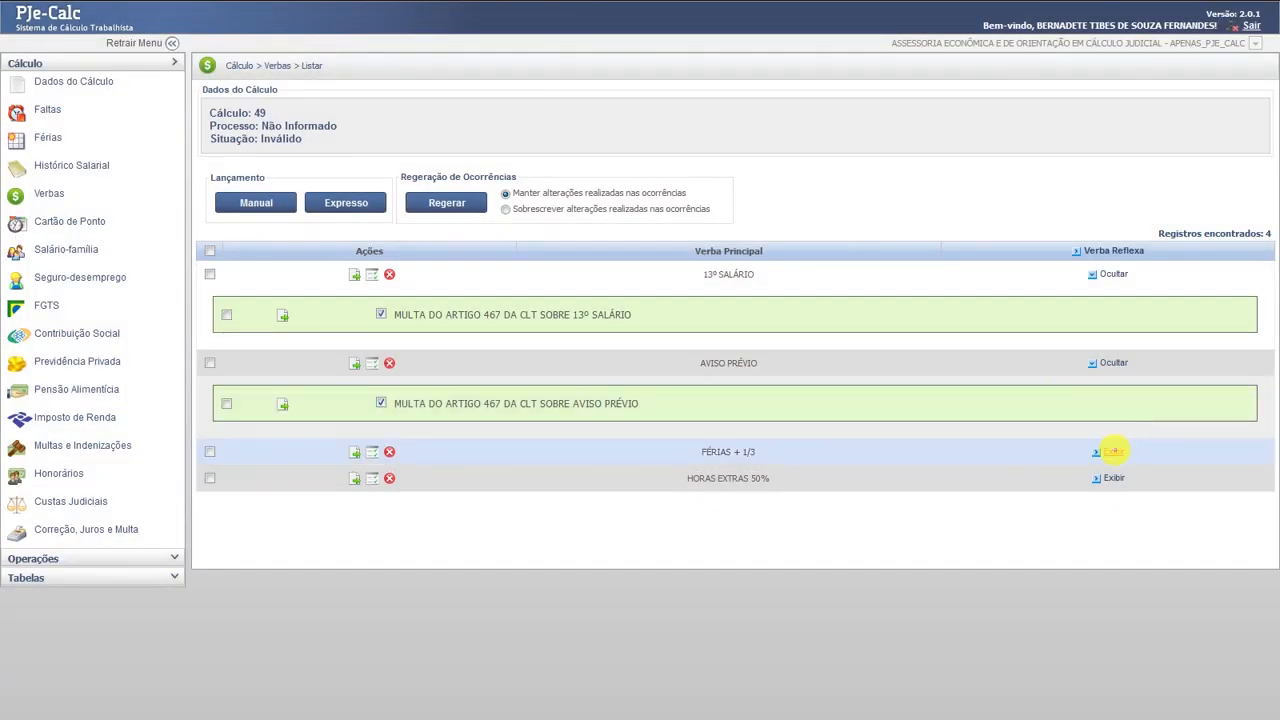
left_click(1113, 451)
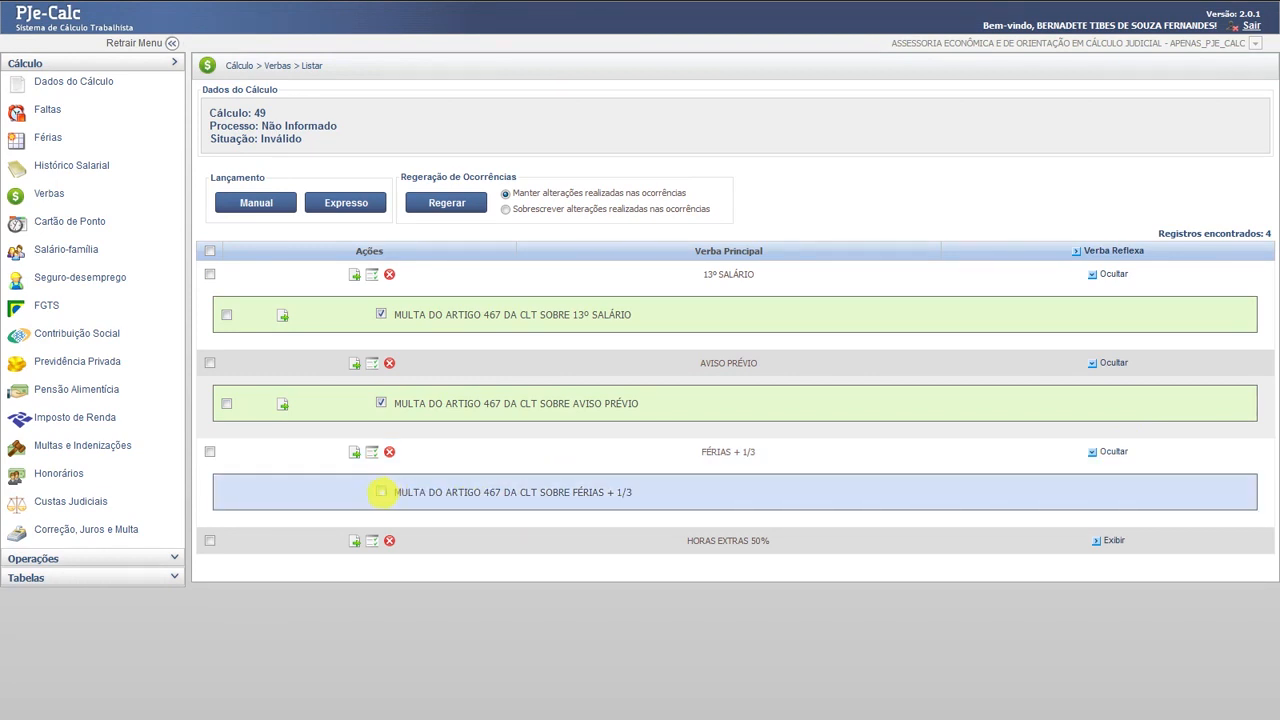
left_click(381, 492)
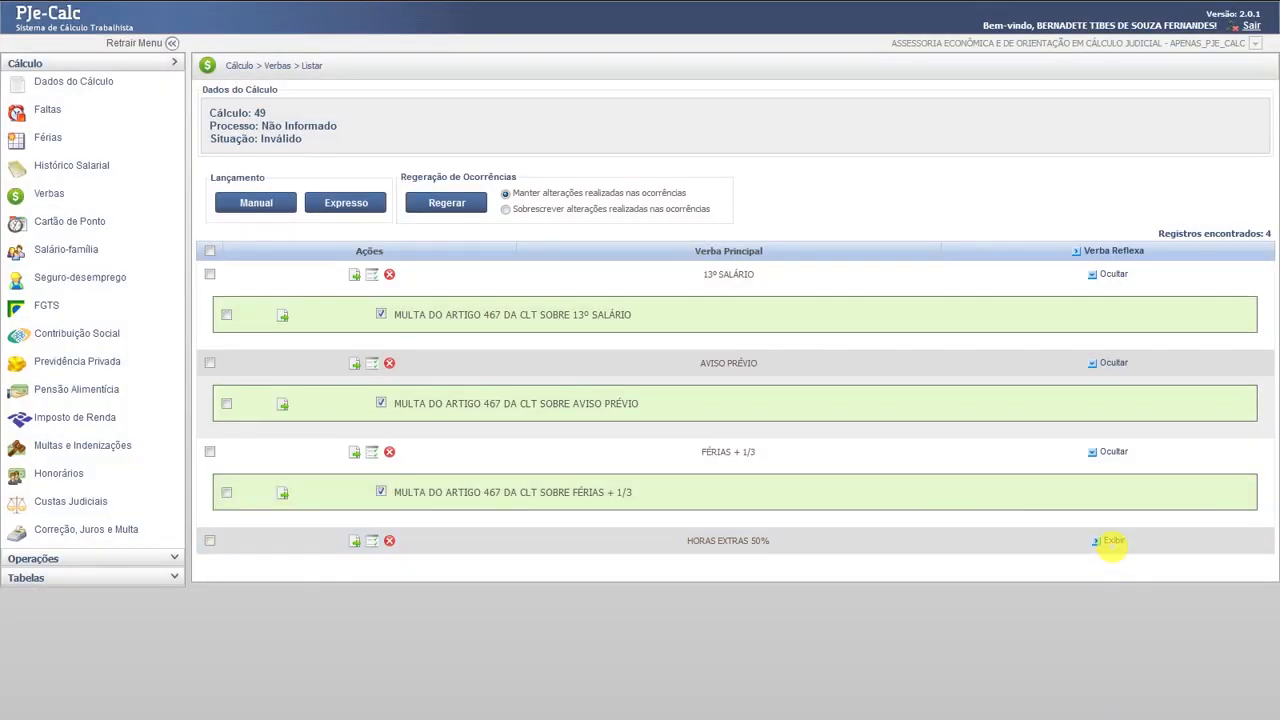
- Enable AVISO PRÉVIO, FÉRIAS + 1/3, weekly rest and 13º SALÁRIO reflexes on HORAS EXTRAS 50%
left_click(1112, 541)
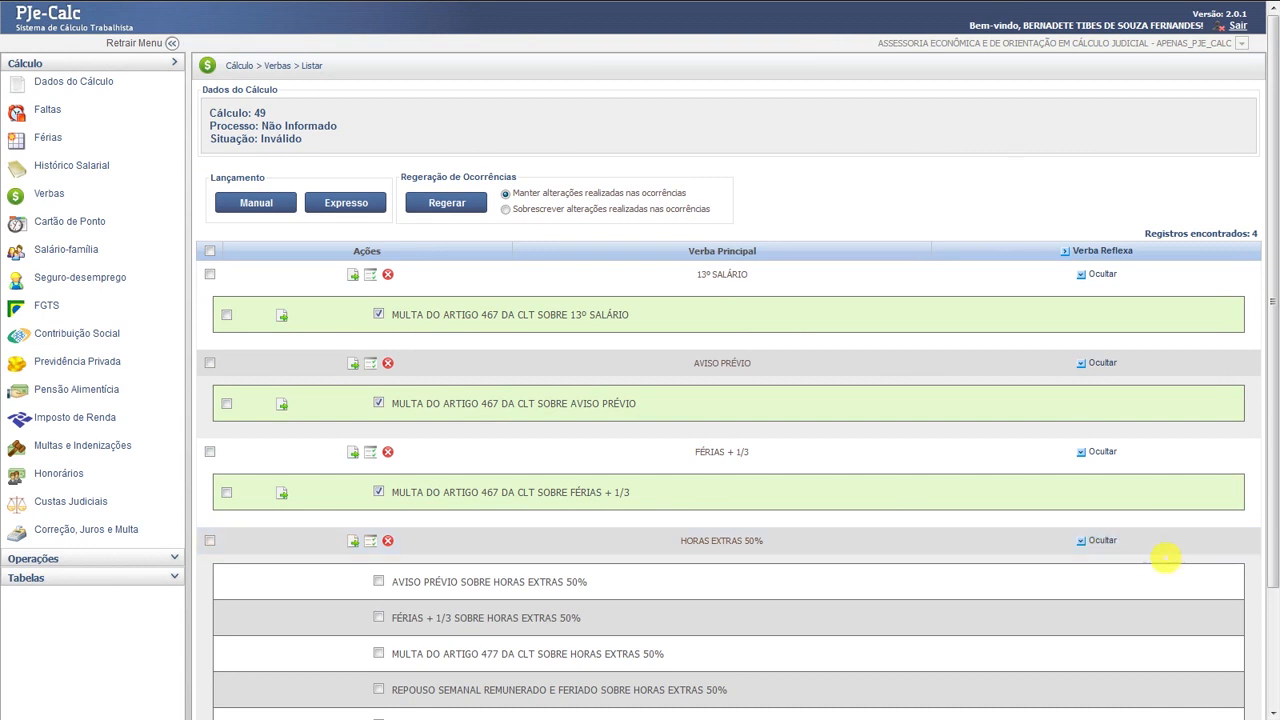
left_click_drag(1271, 290, 1268, 399)
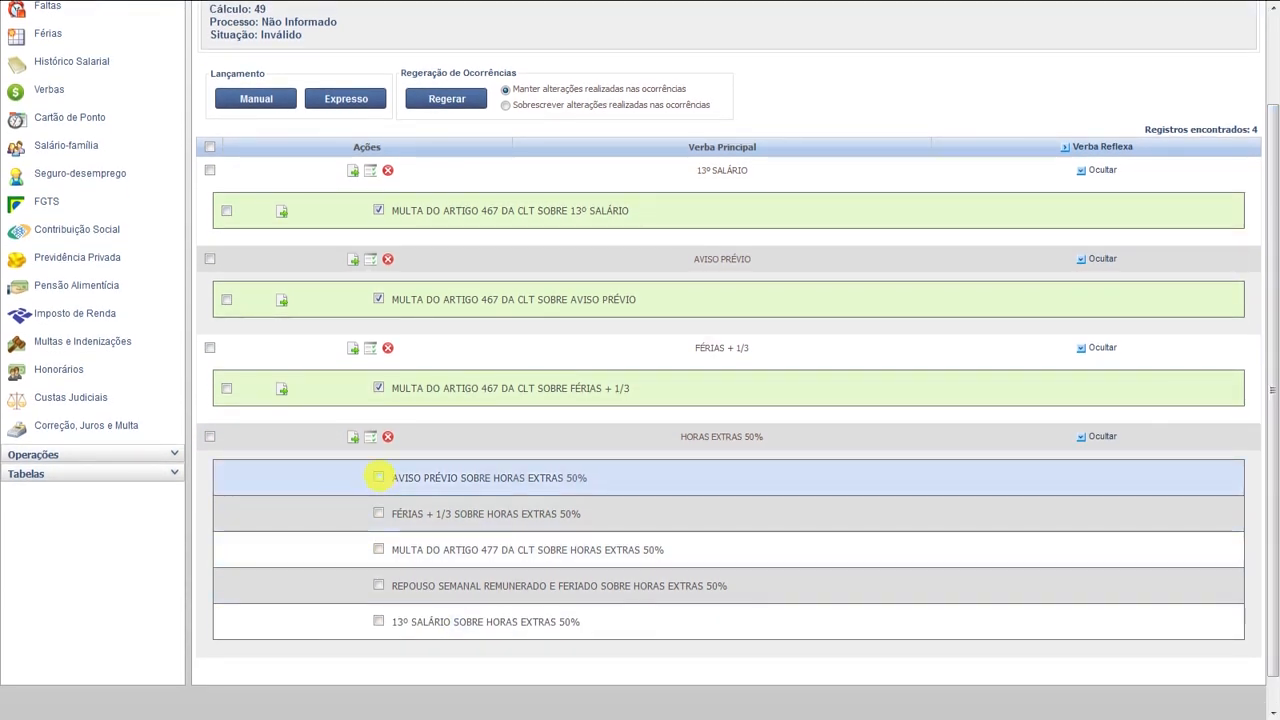
left_click(379, 477)
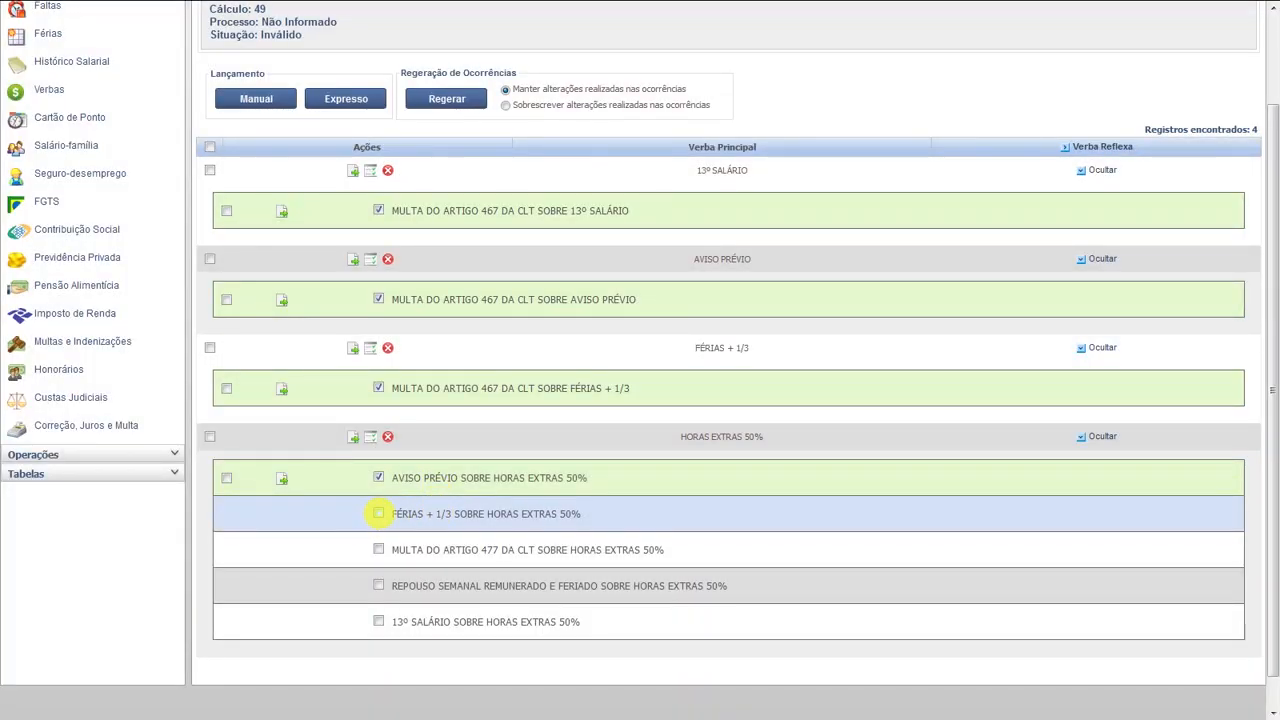
left_click(379, 513)
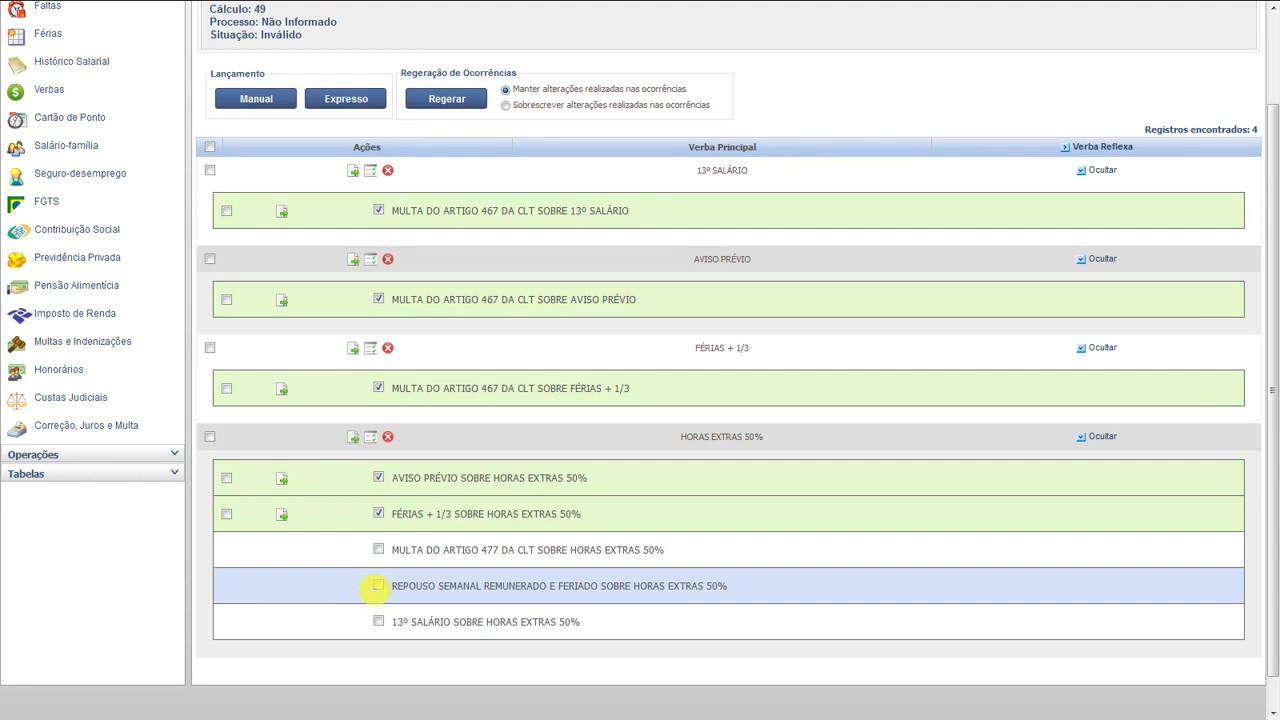
left_click(378, 585)
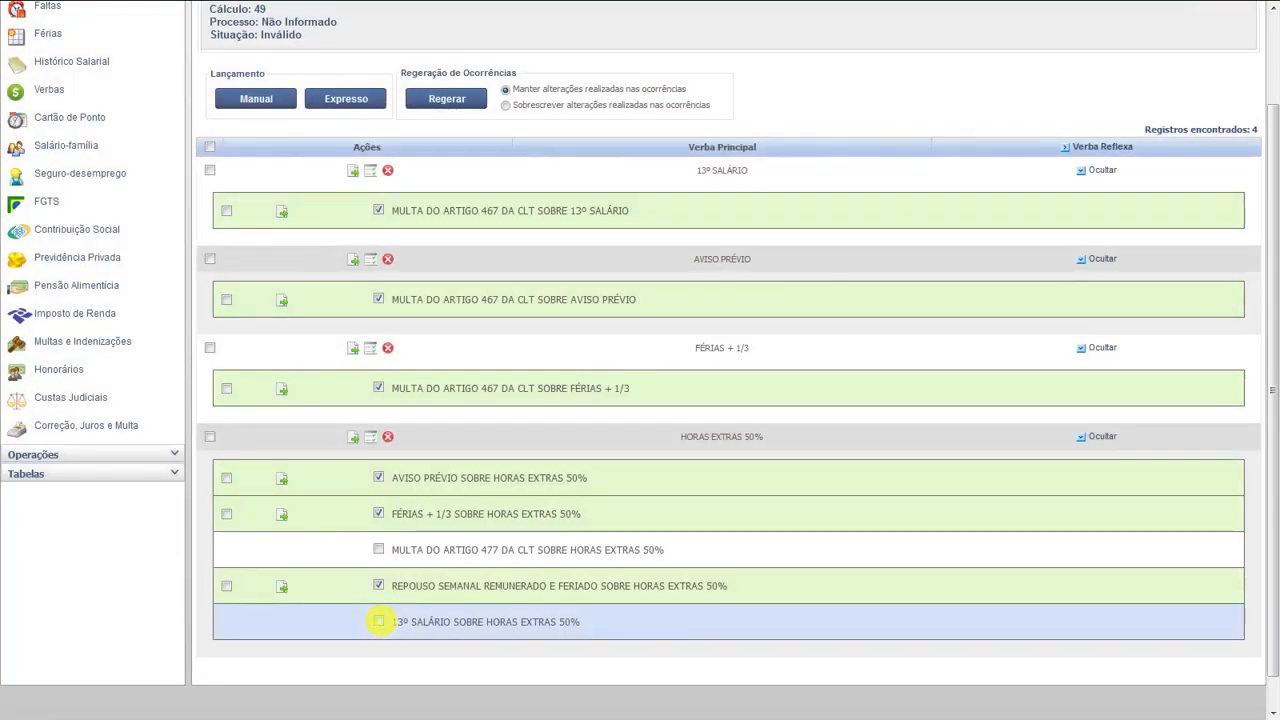
left_click(378, 621)
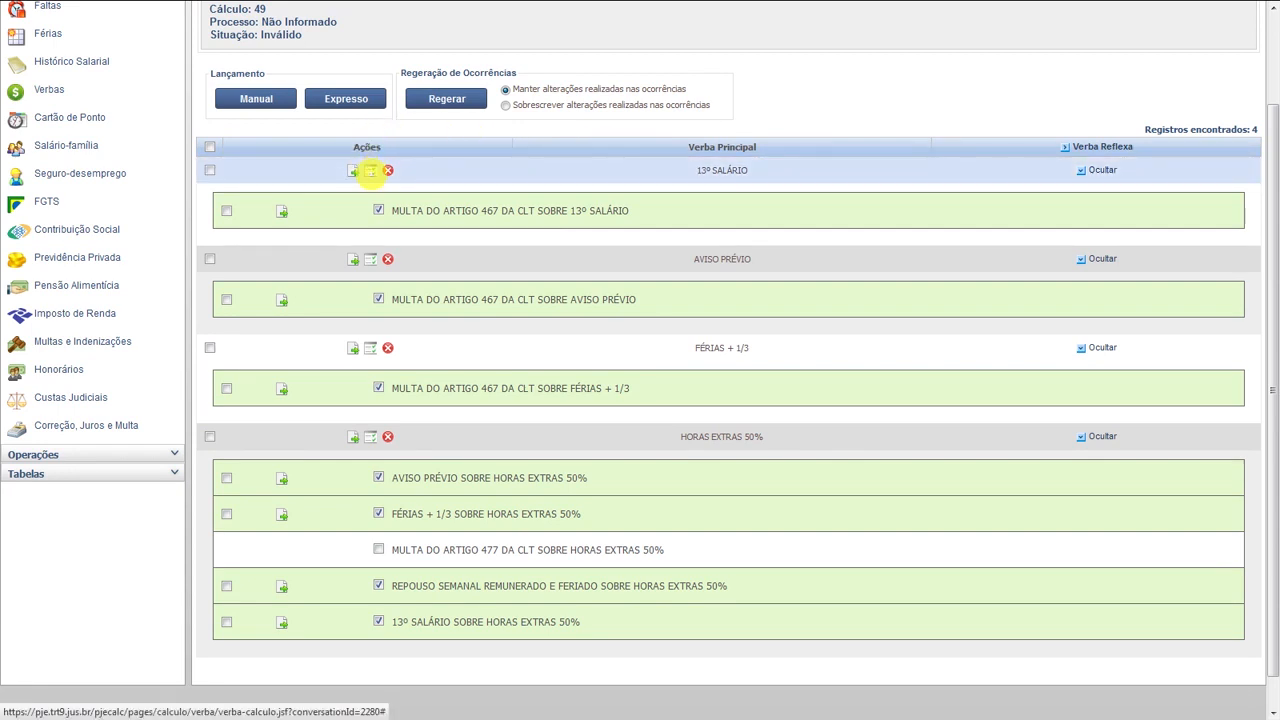
- Deactivate the 20/12/2012 13º SALÁRIO occurrence and save the change
left_click(369, 171)
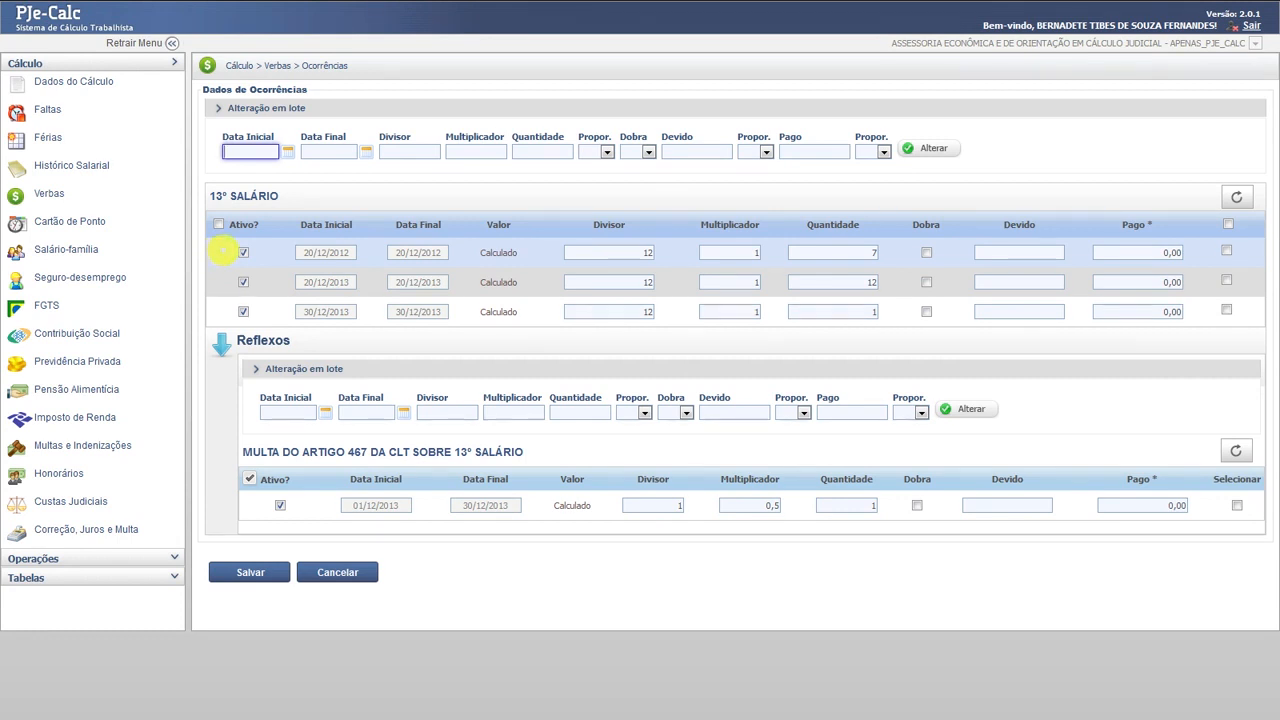
left_click(243, 252)
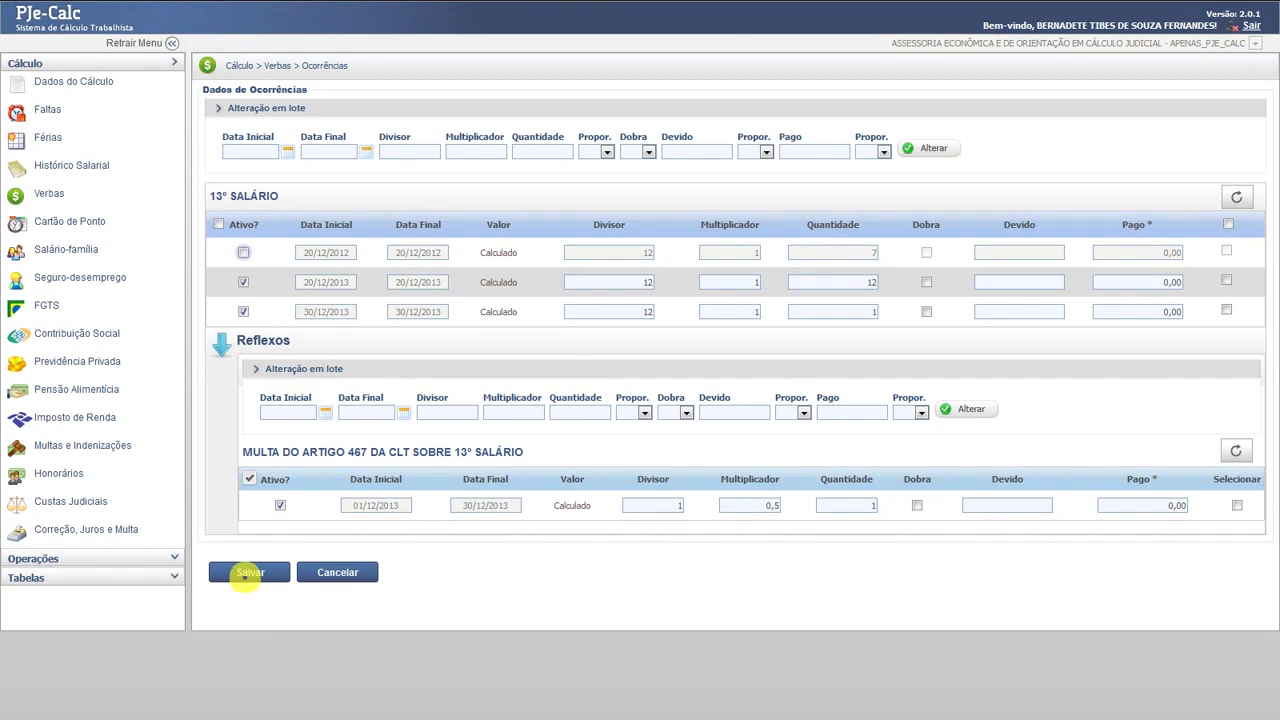
left_click(246, 574)
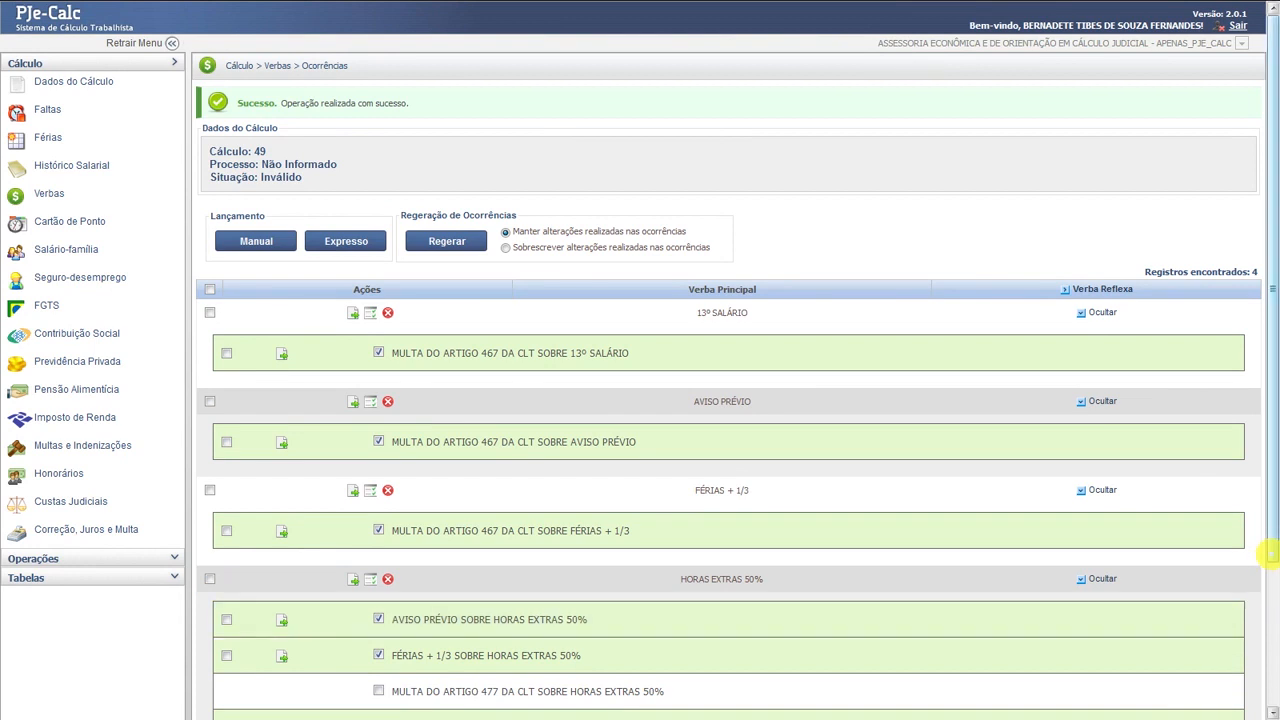
left_click_drag(1266, 543, 1272, 682)
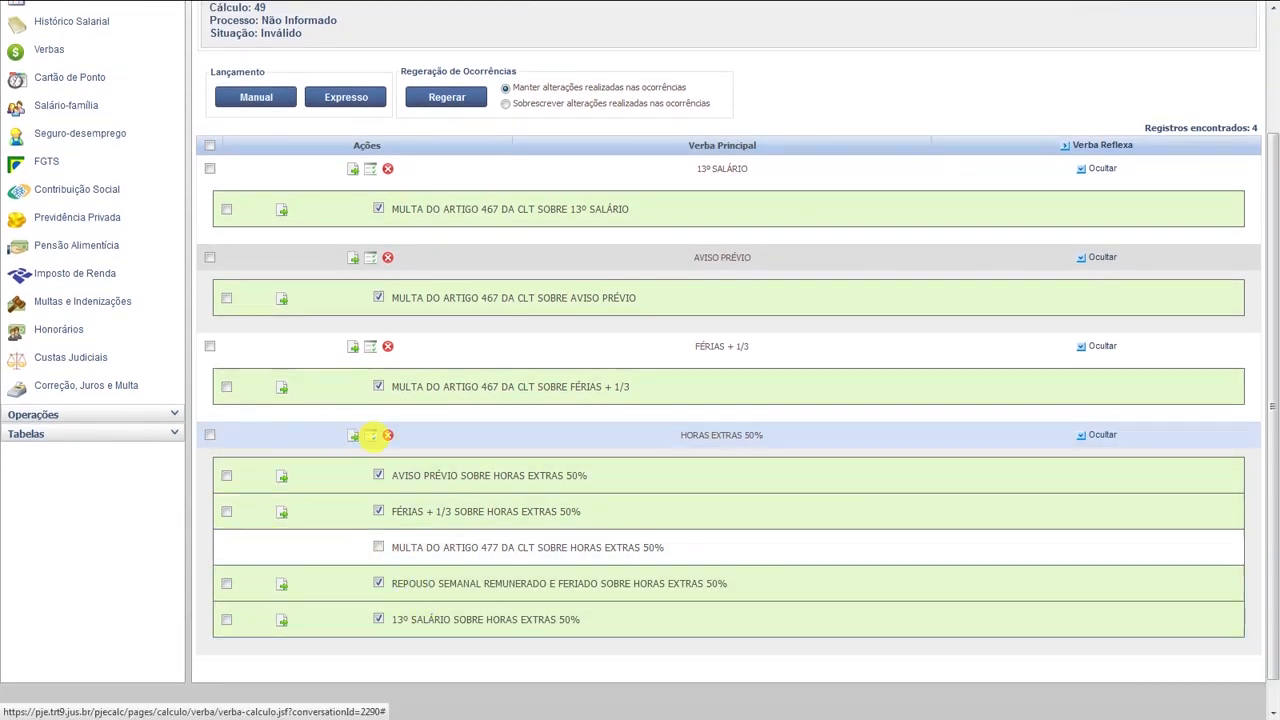
- Batch-set HORAS EXTRAS 50% occurrences 06/2012–12/2013 to divisor 220, multiplier 1,50, quantity 30, proportionality Não, and save
left_click(370, 435)
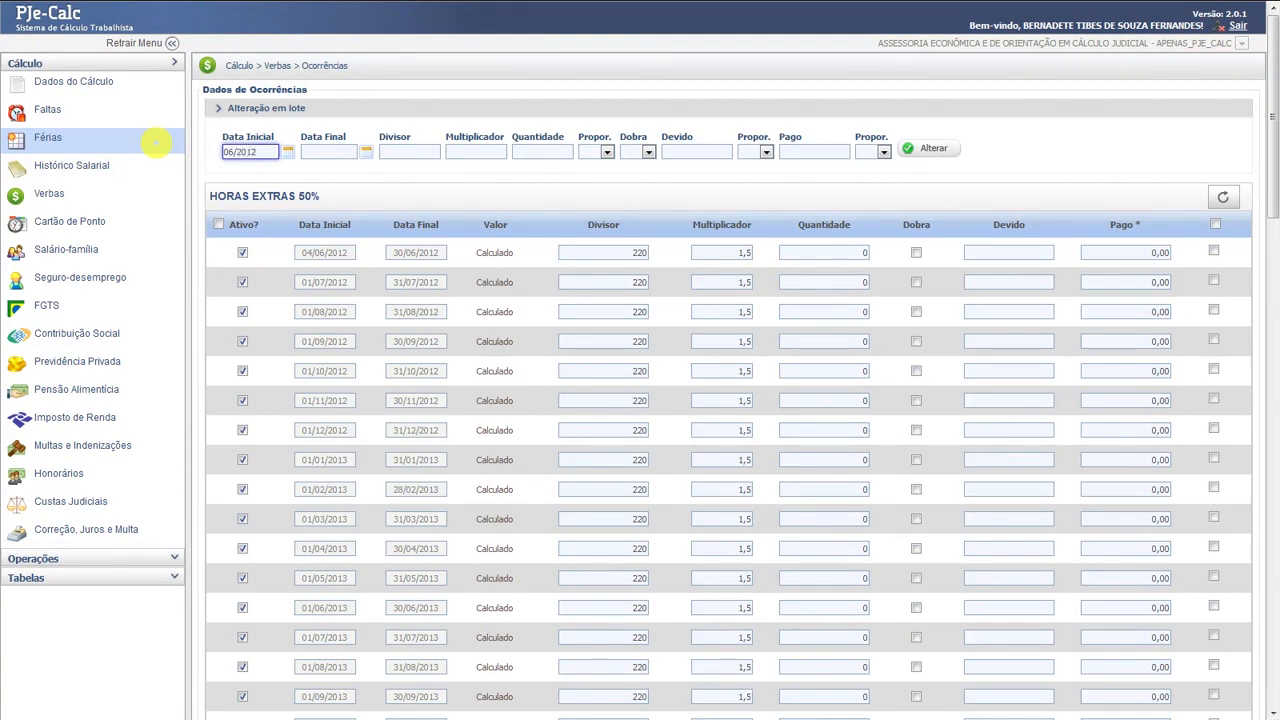
key("Tab")
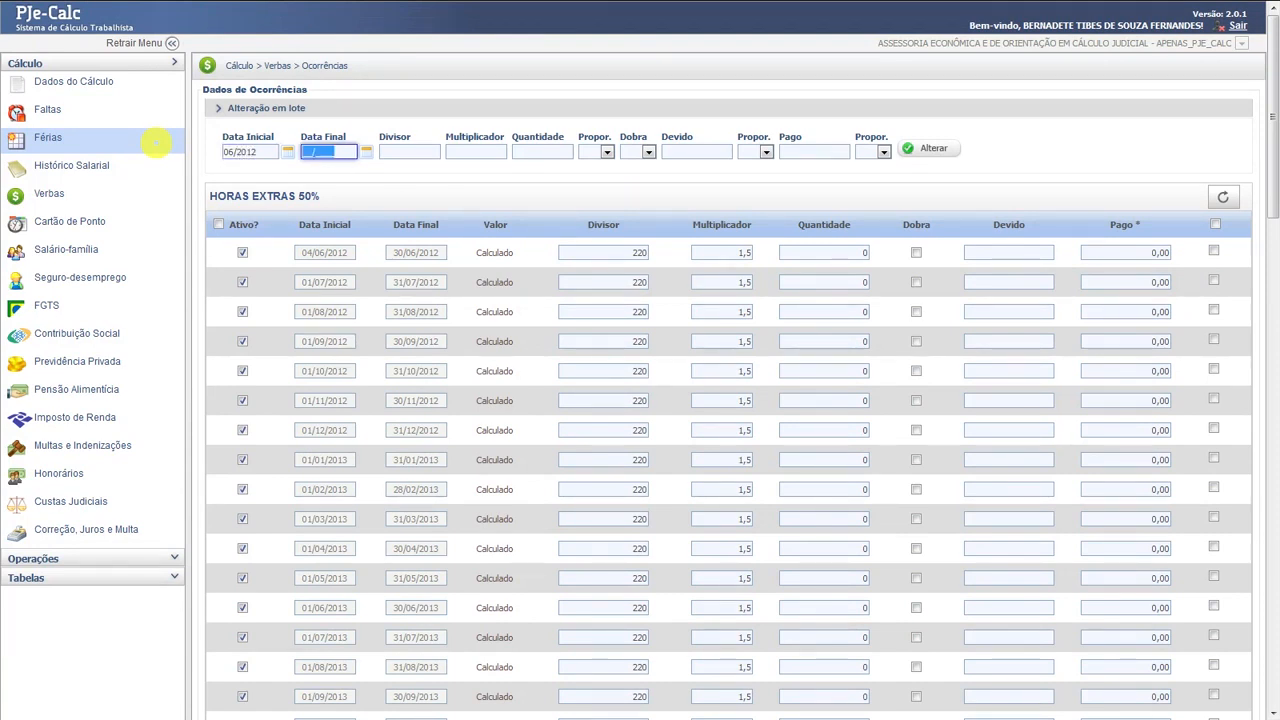
type("12/2013")
left_click(395, 149)
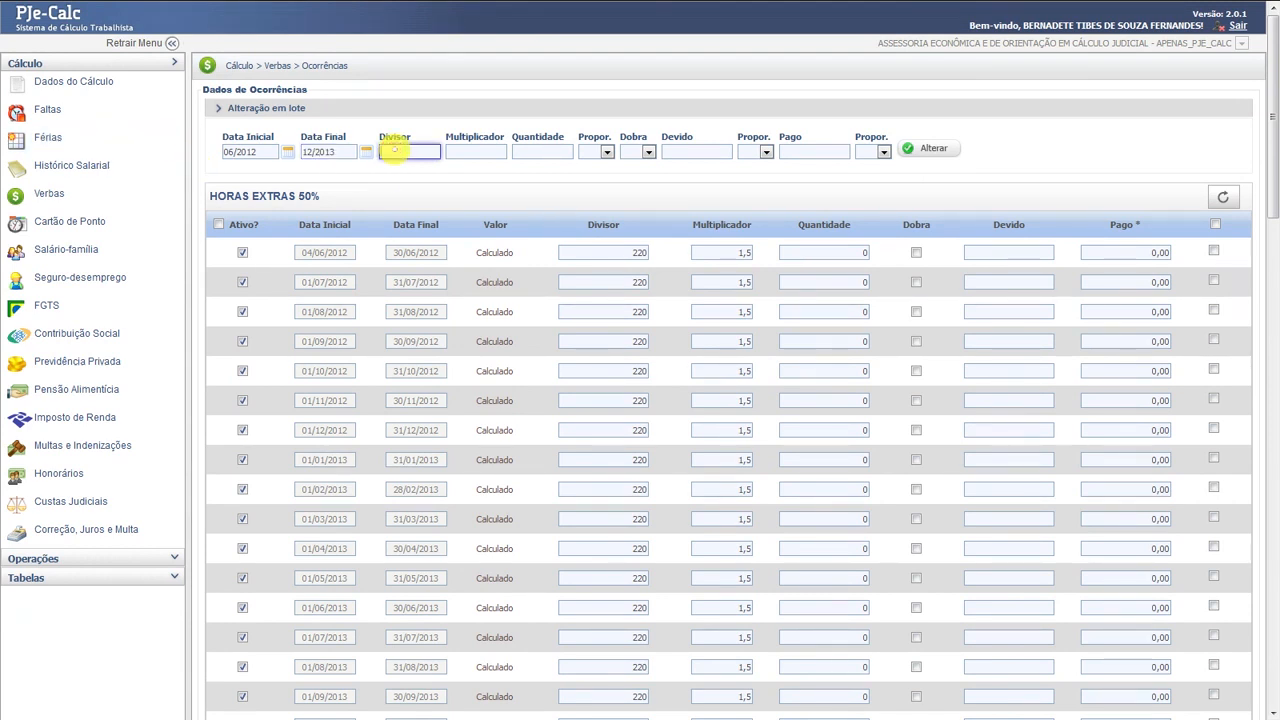
type("220")
left_click(478, 152)
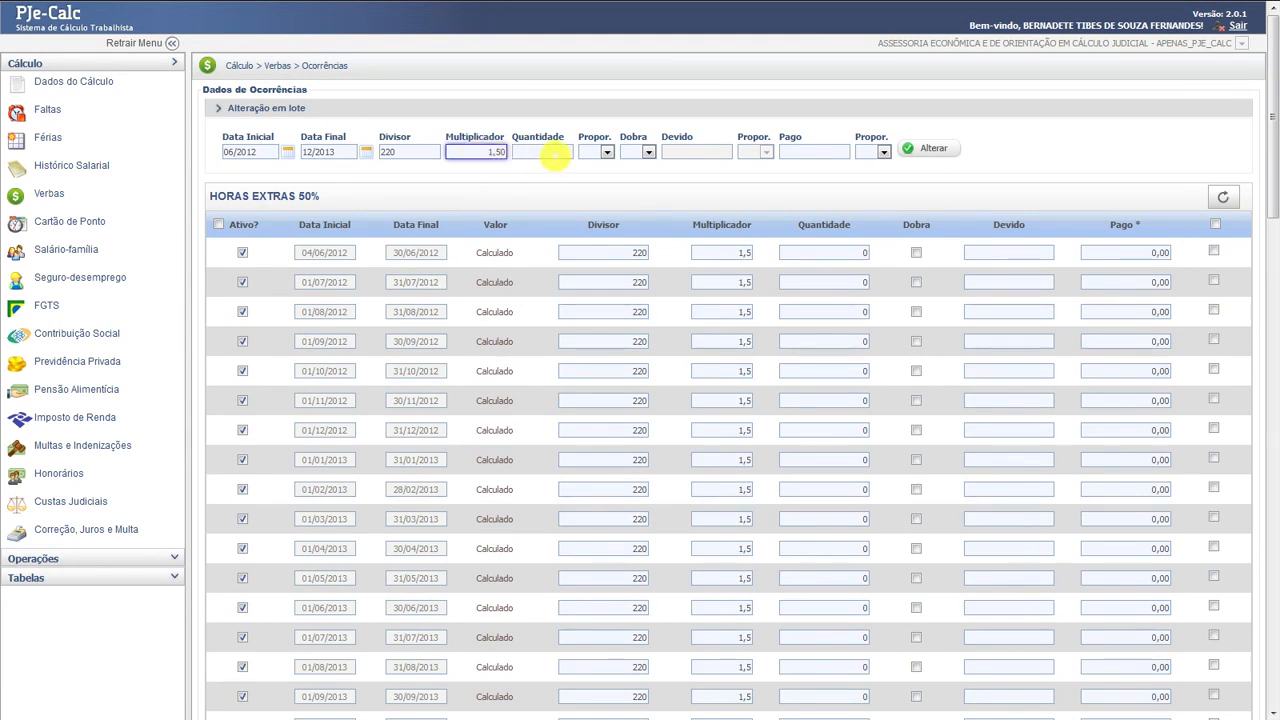
left_click(545, 152)
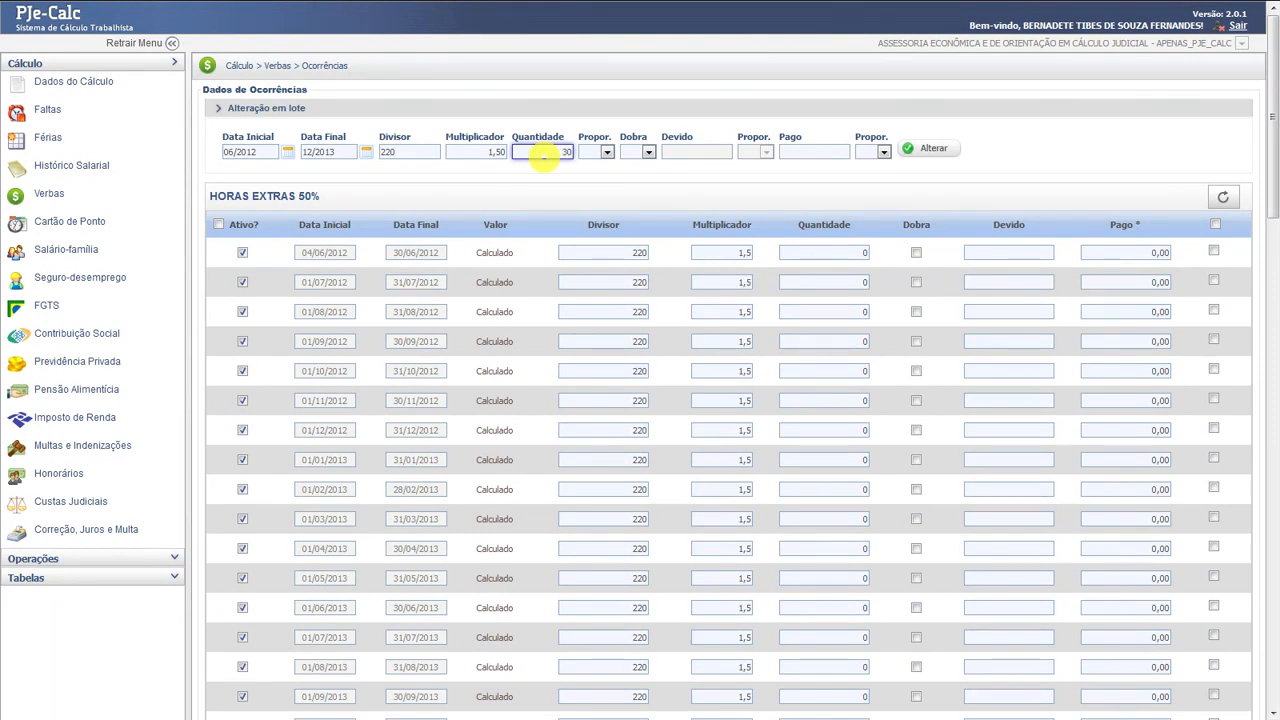
left_click(607, 153)
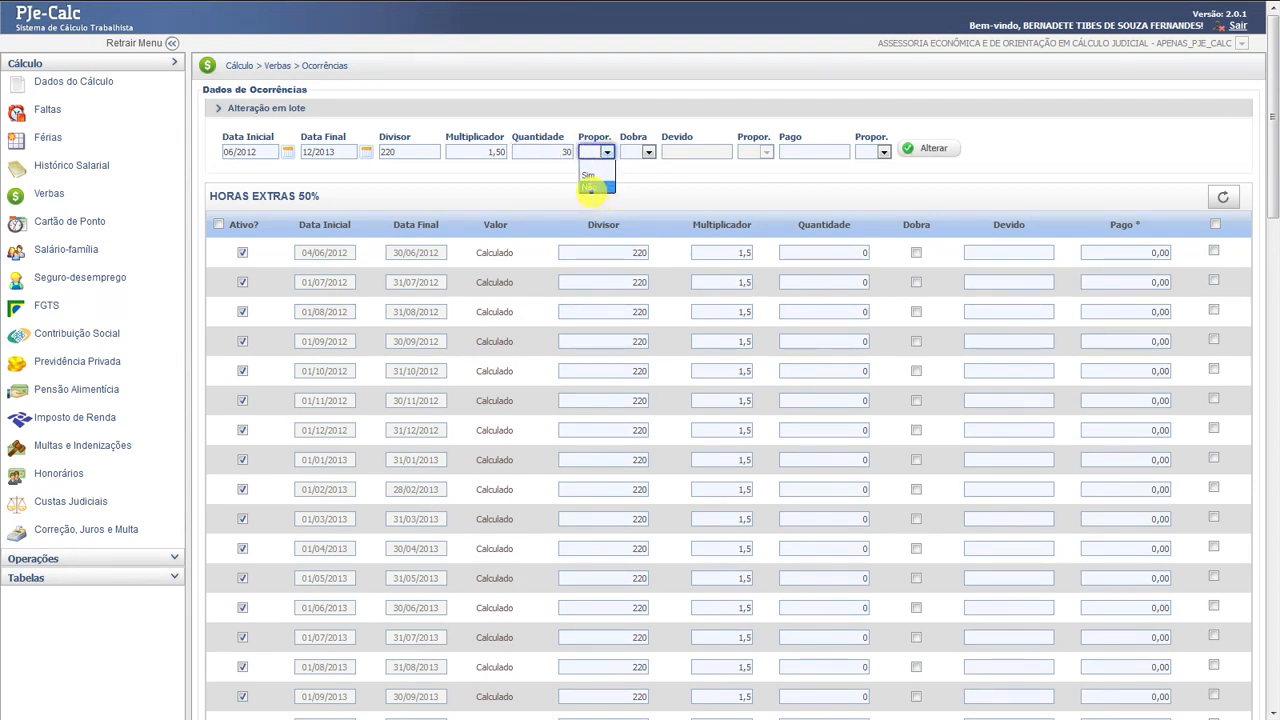
left_click(592, 188)
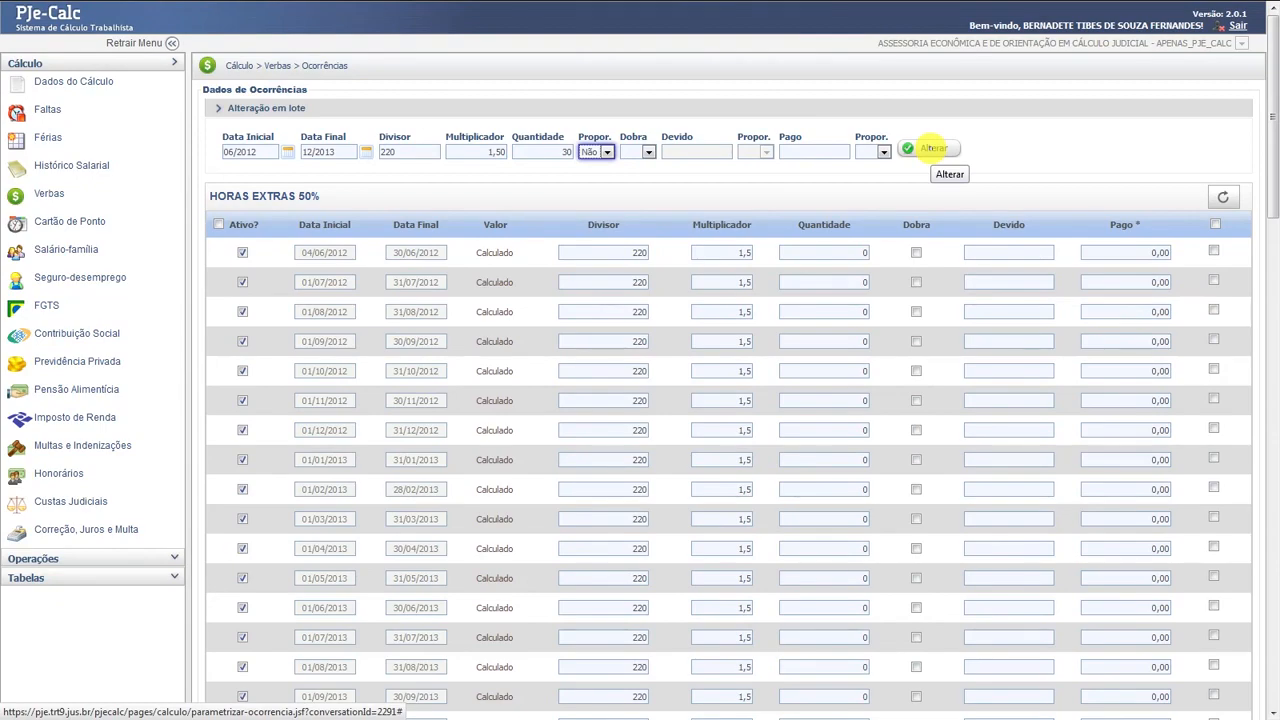
left_click(932, 148)
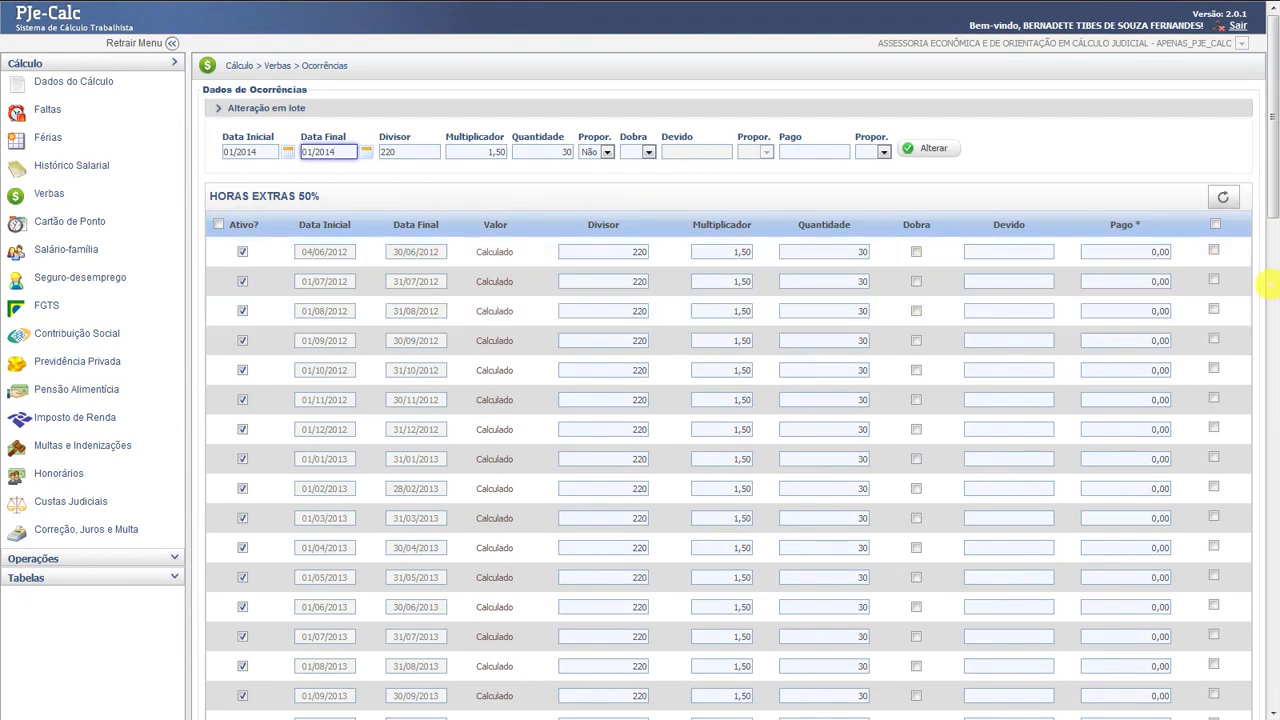
left_click_drag(1271, 200, 1275, 684)
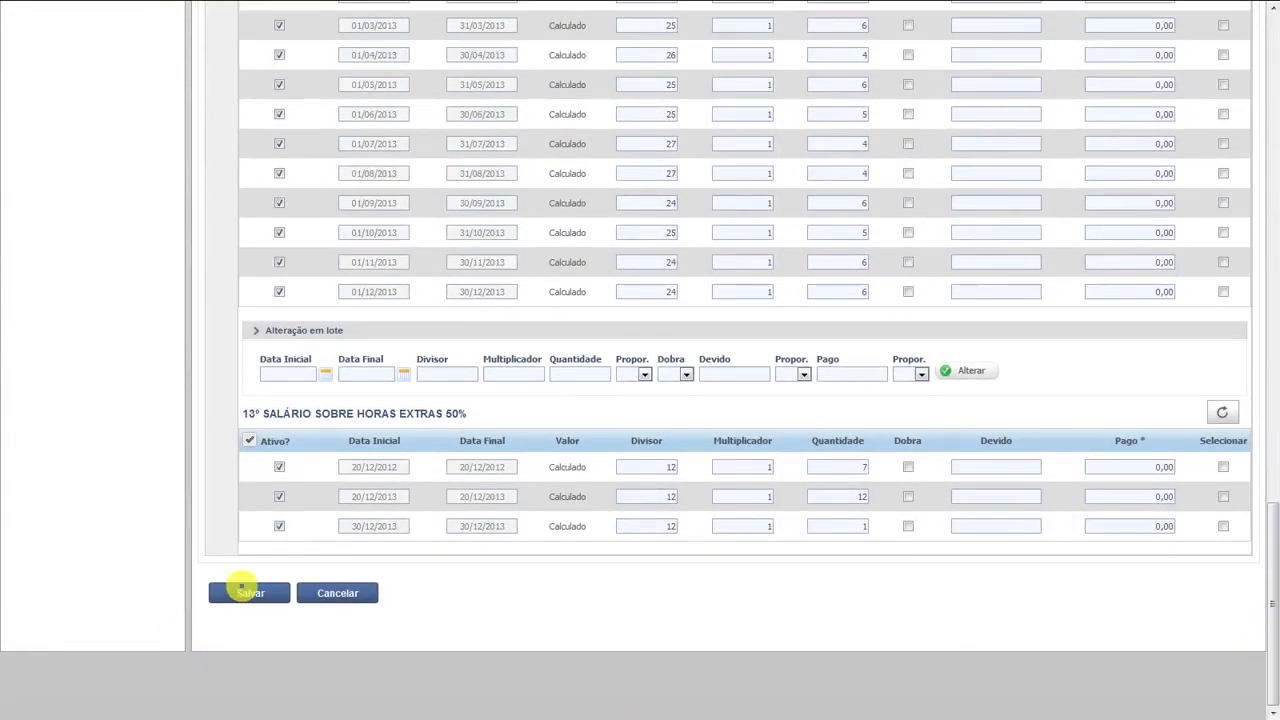
left_click(245, 592)
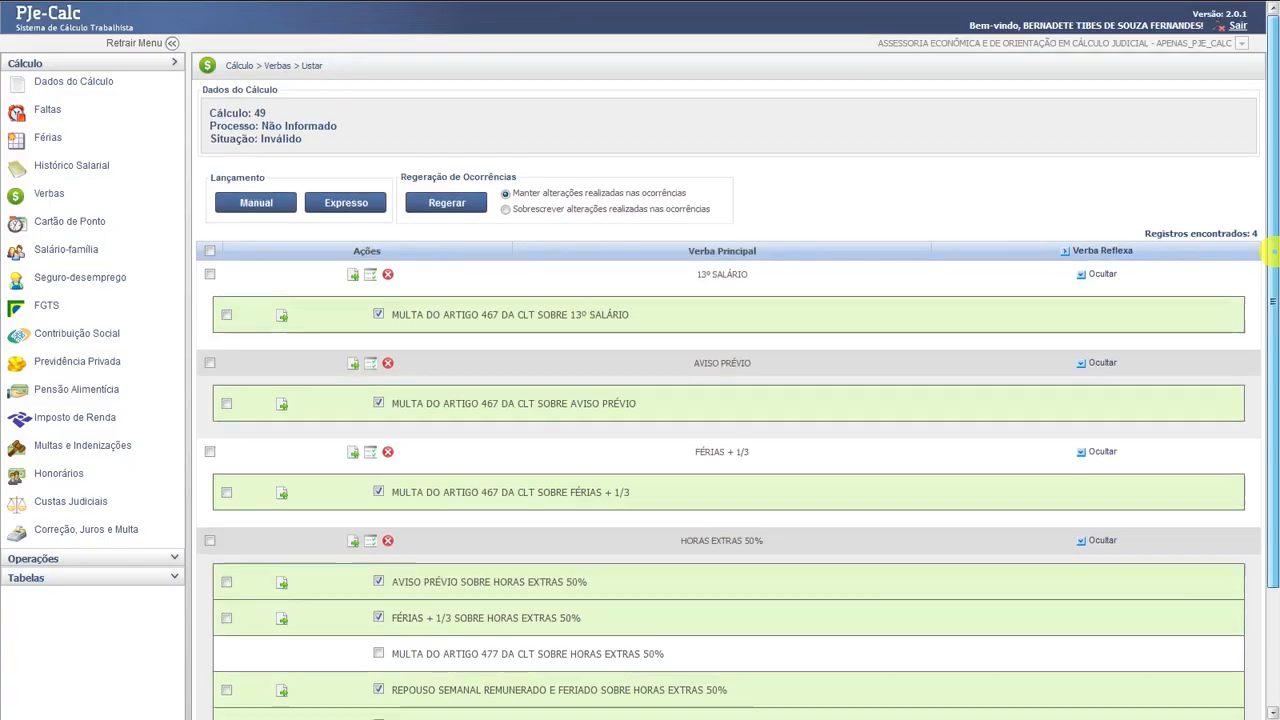
- Select all verbas and reflexes and confirm regenerating their occurrences
left_click_drag(1272, 255, 1275, 350)
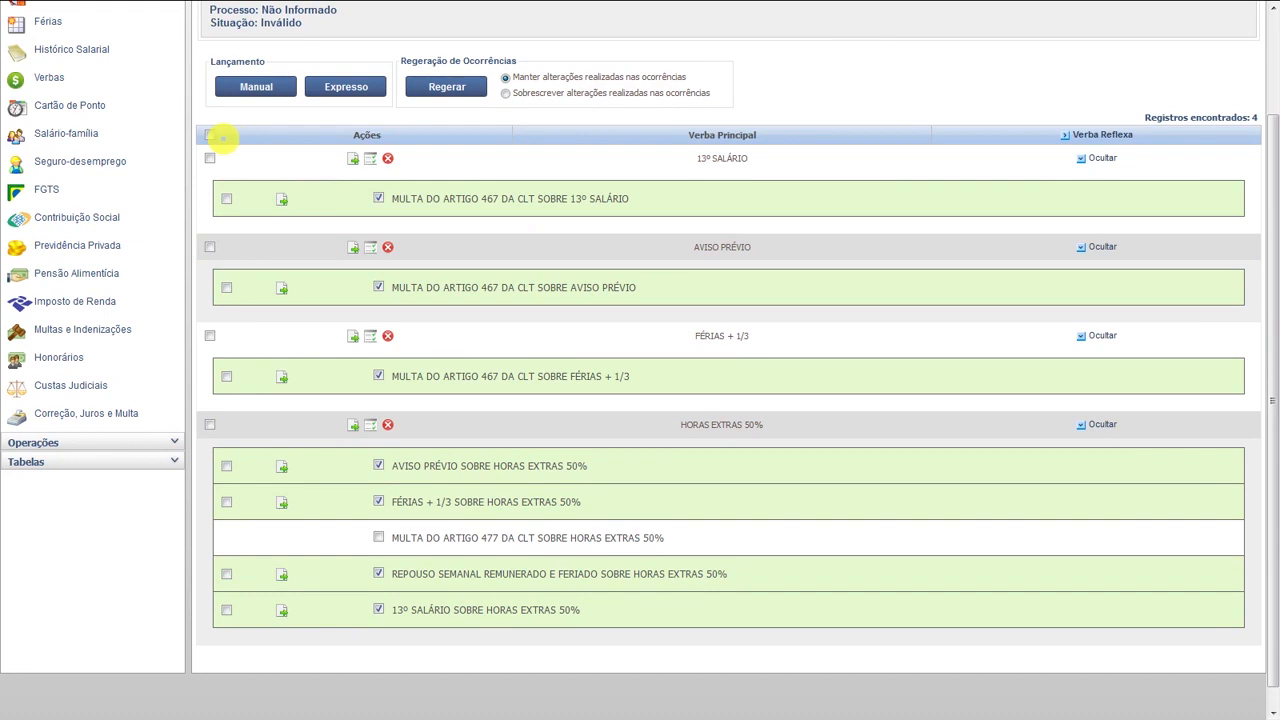
left_click(210, 134)
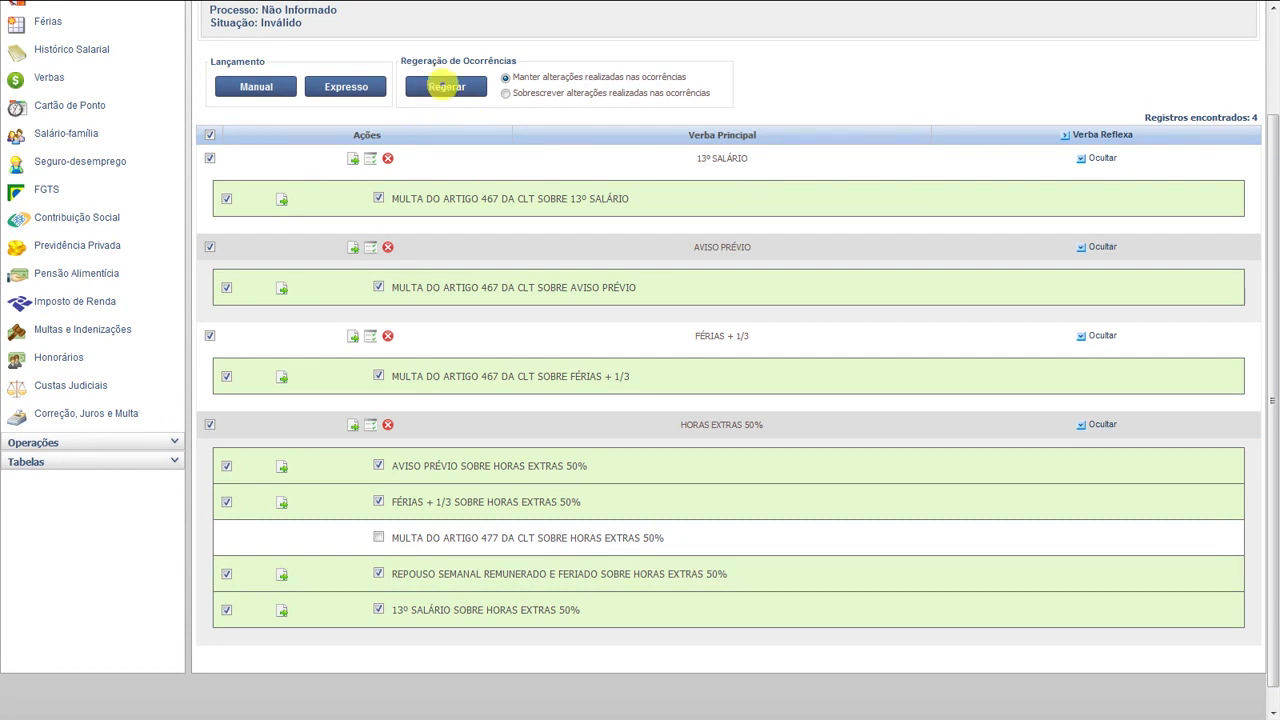
left_click(446, 86)
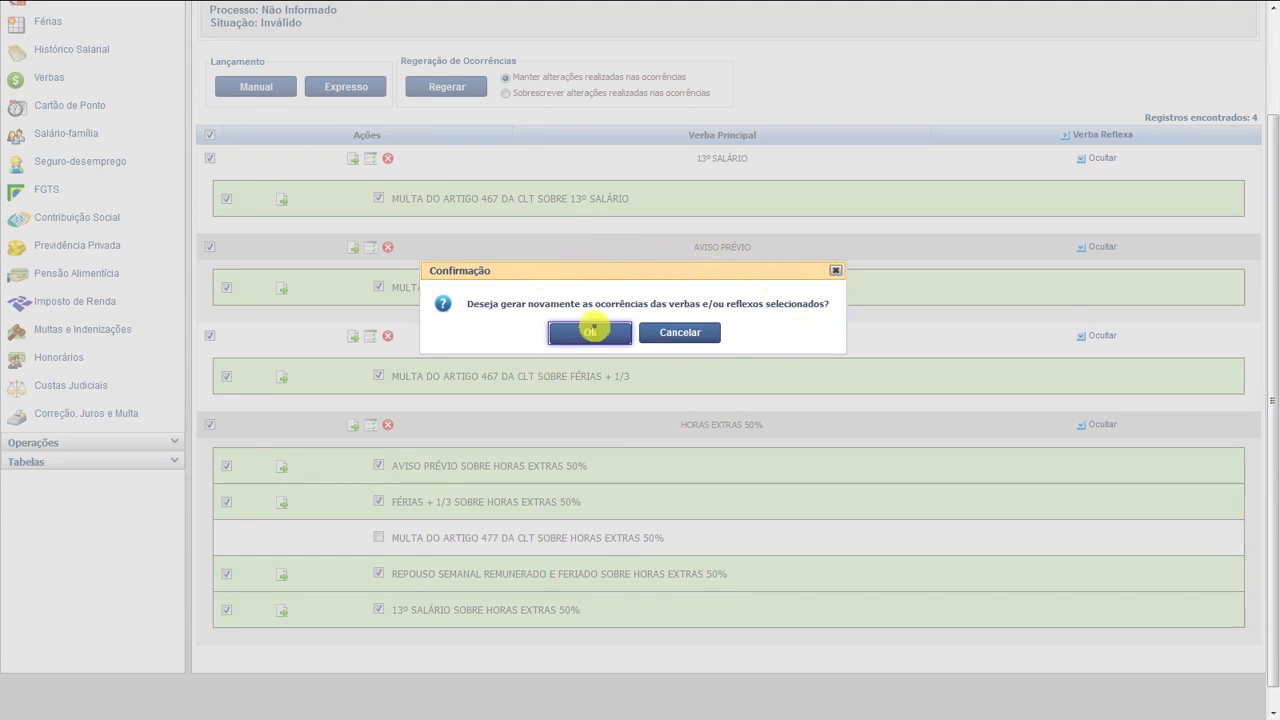
left_click(590, 330)
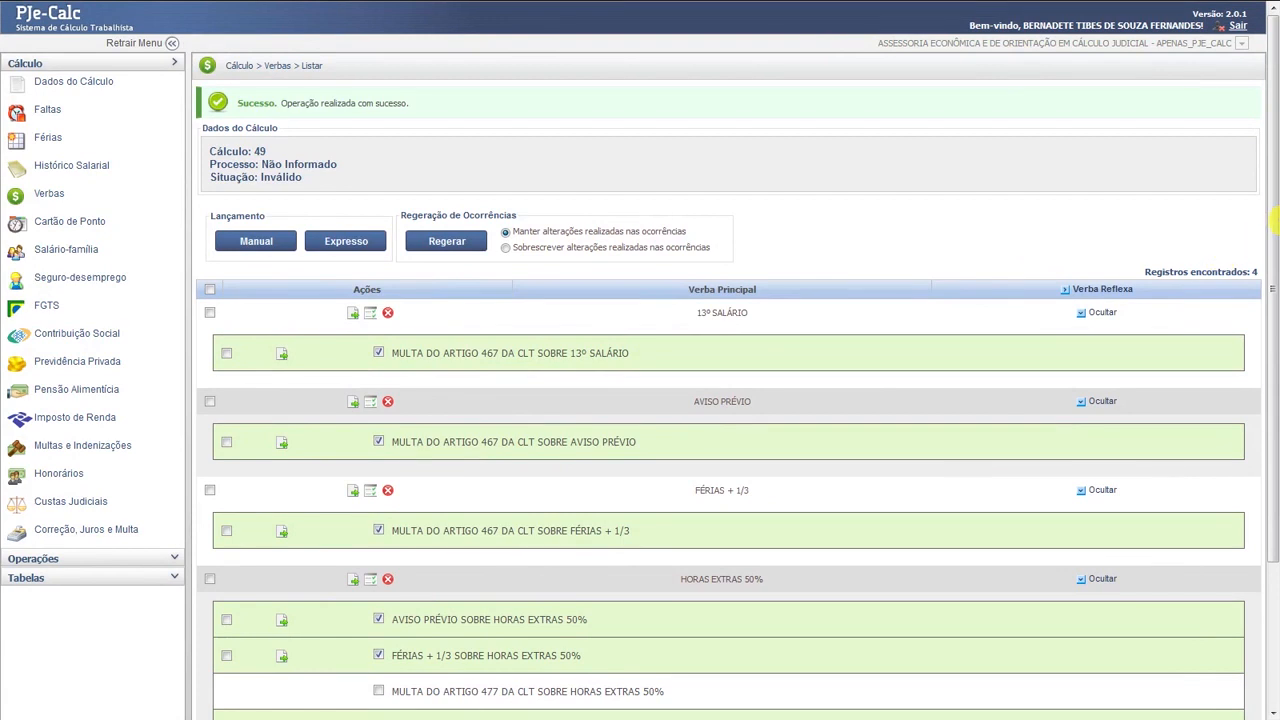
- Enable Salário-família for 06/2012–12/2013 with 2 children under 14 and save it
left_click_drag(1272, 230, 1271, 427)
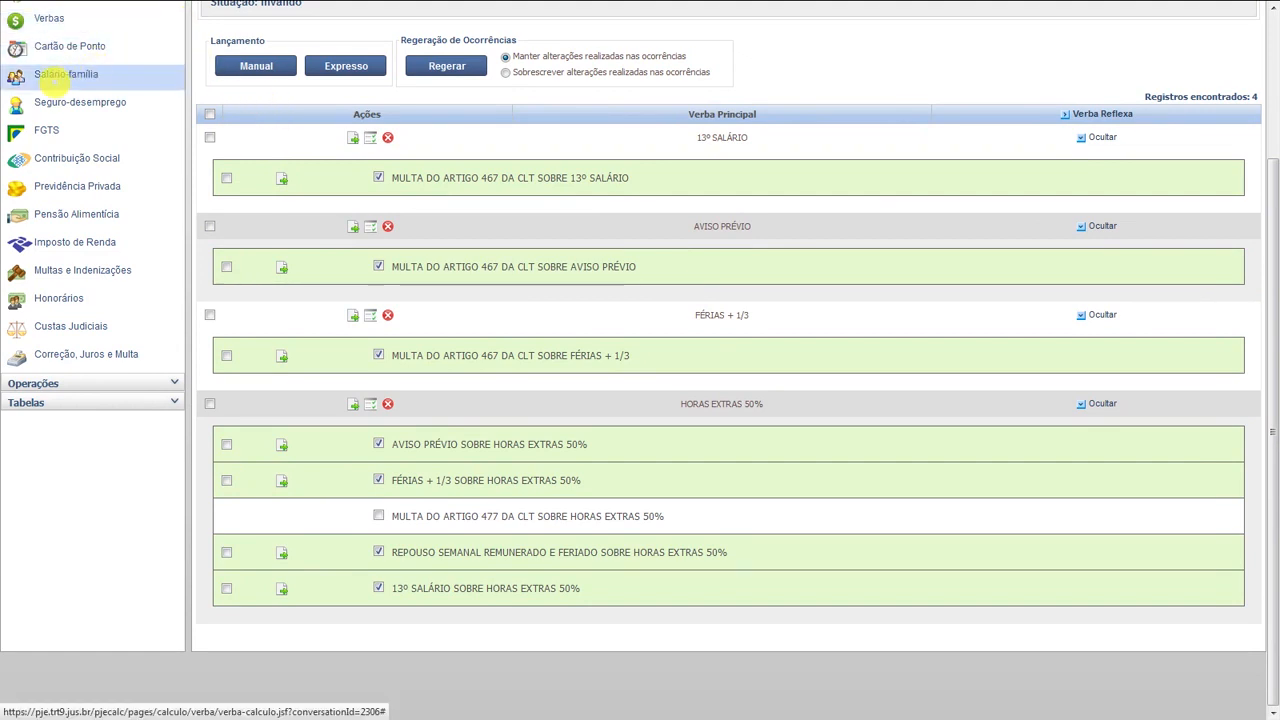
left_click(60, 75)
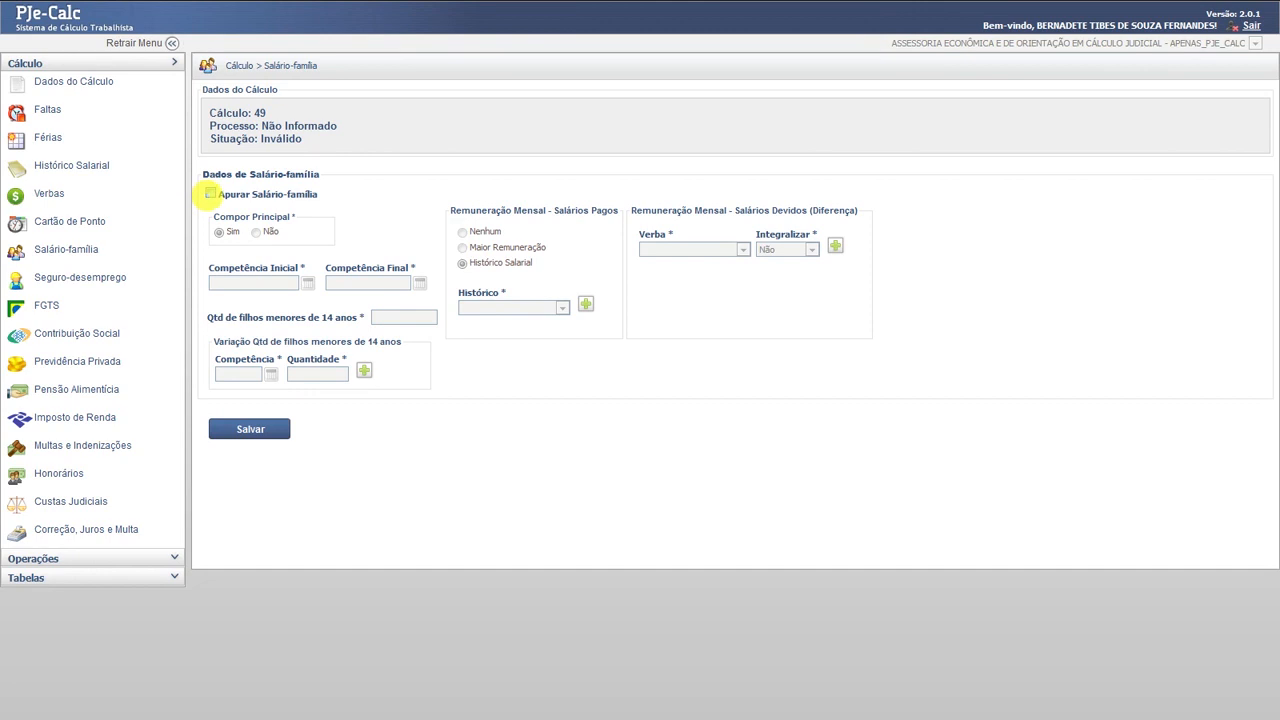
left_click(210, 194)
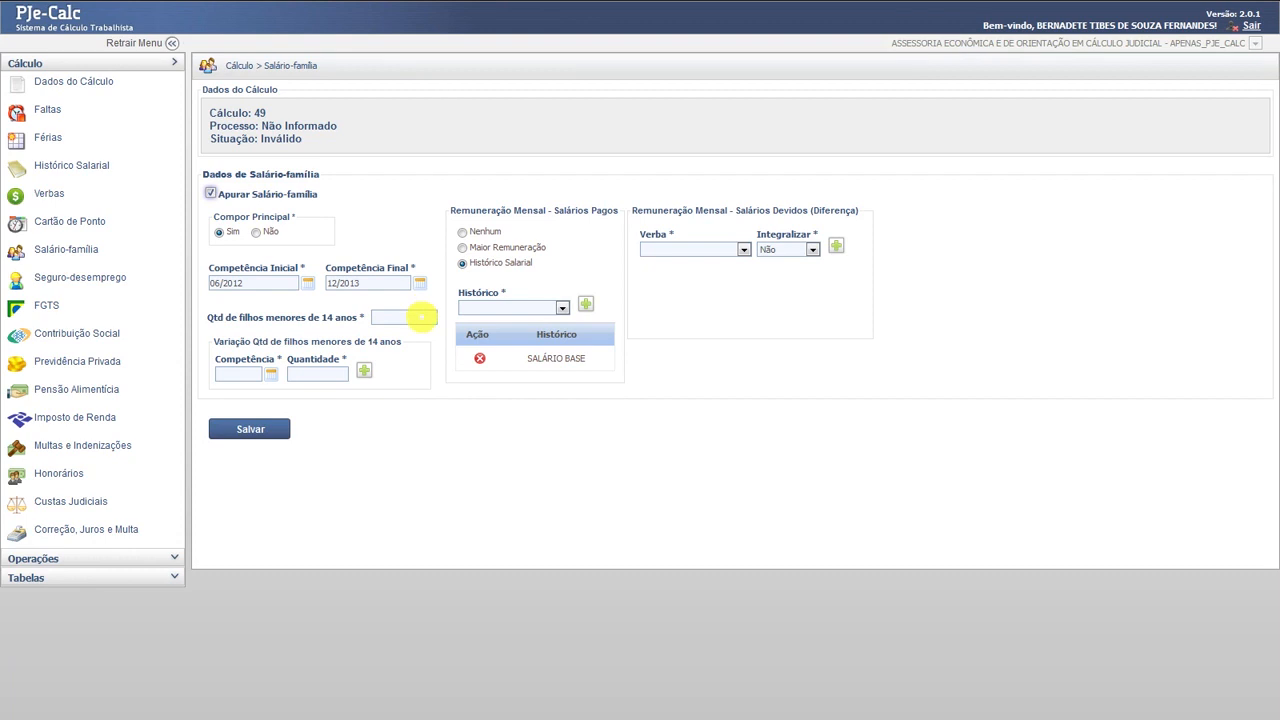
left_click(421, 316)
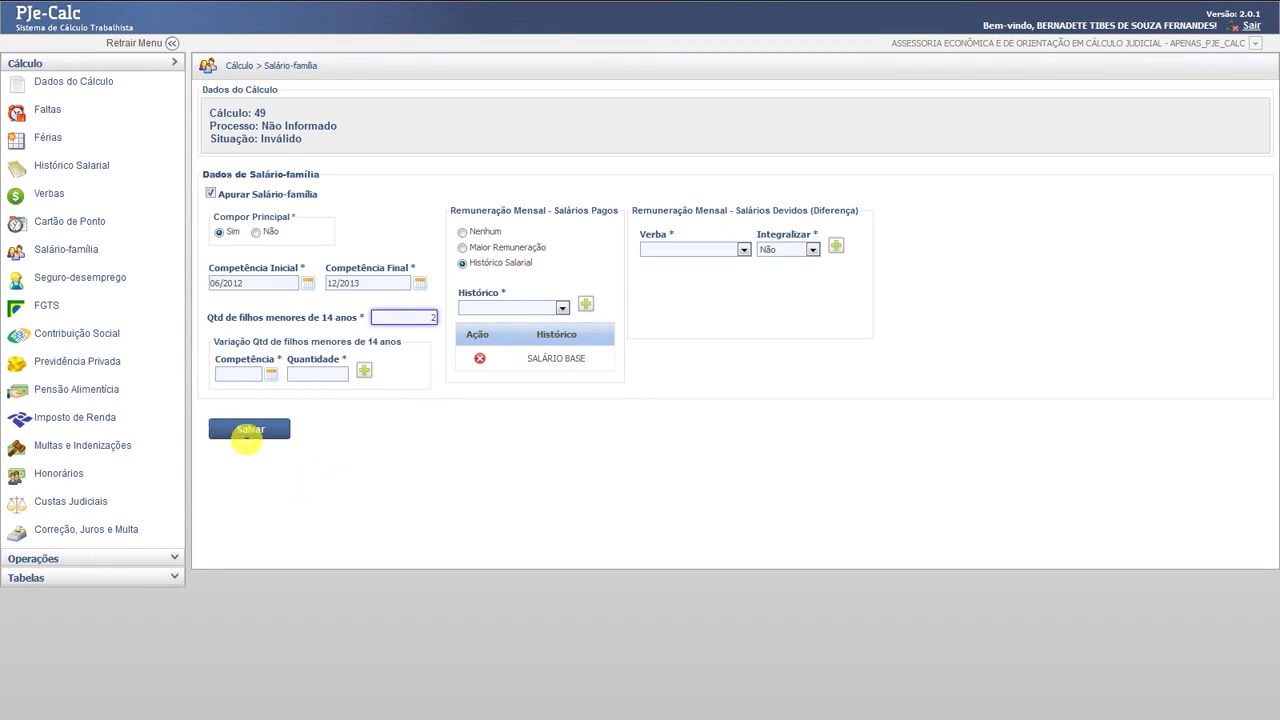
left_click(249, 429)
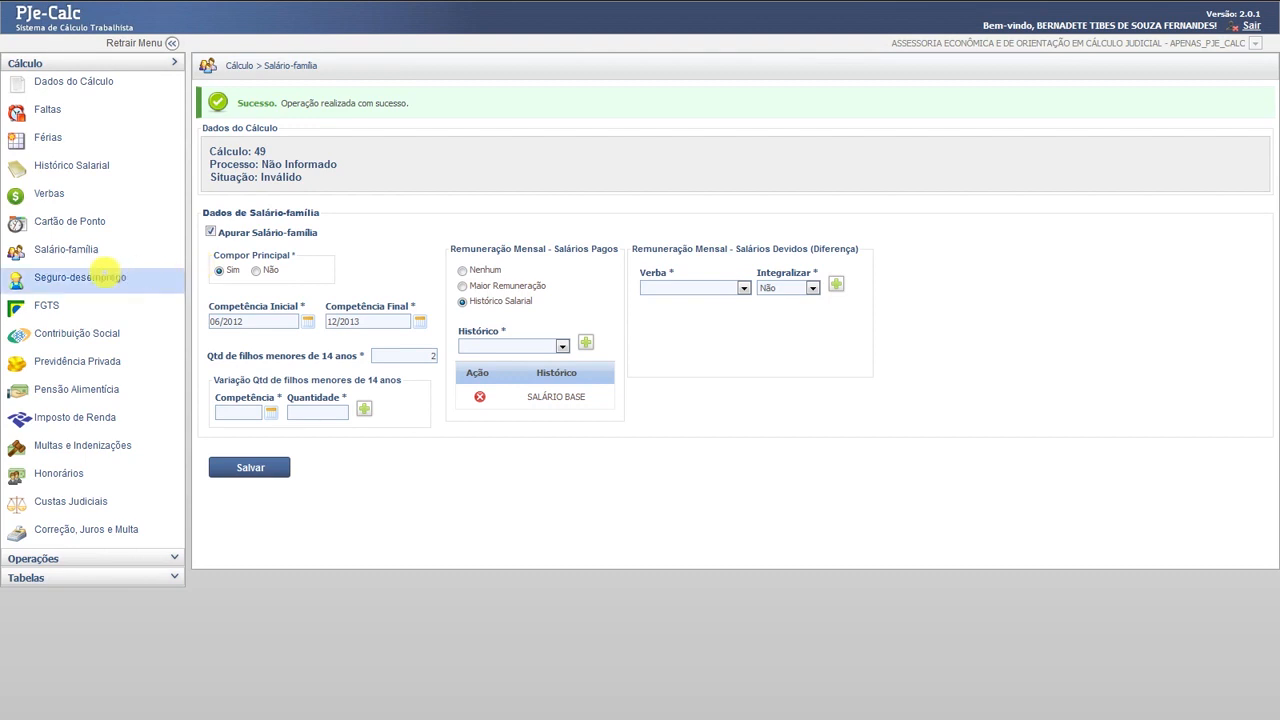
- Enable Seguro-desemprego apuração with 4 installments on SALÁRIO BASE history, then expand the Tabelas list
left_click(80, 277)
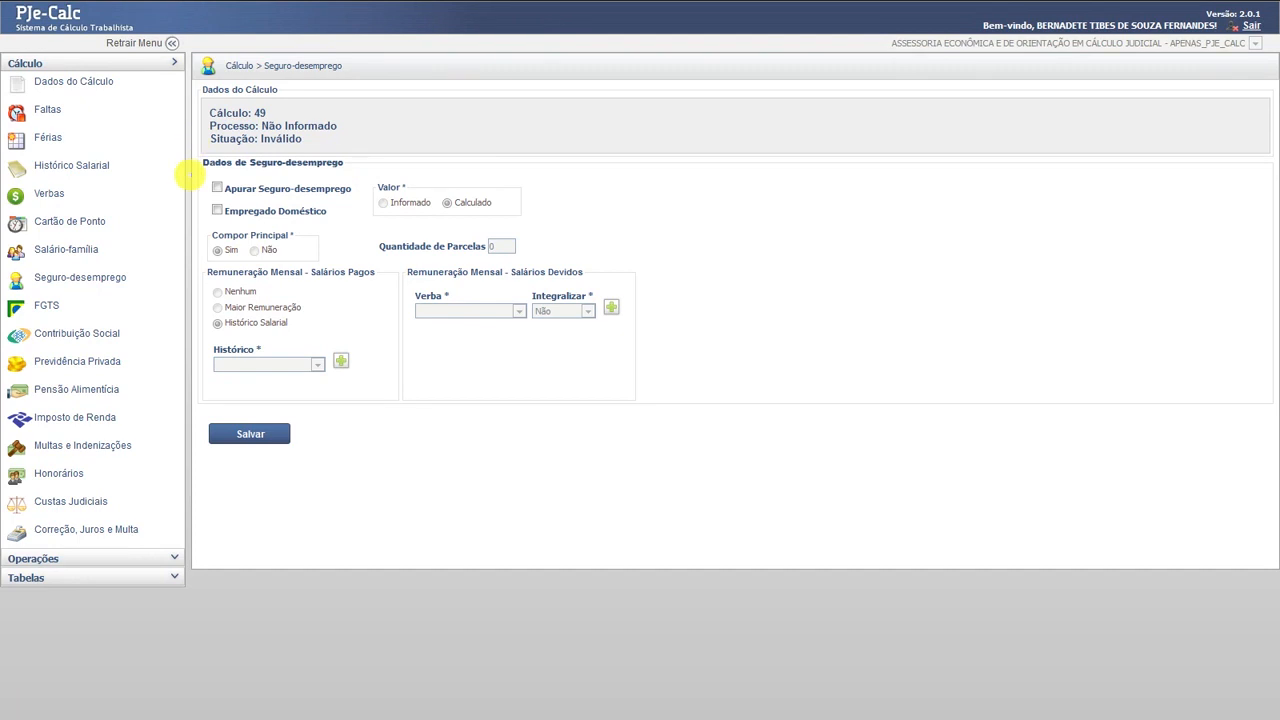
left_click(216, 189)
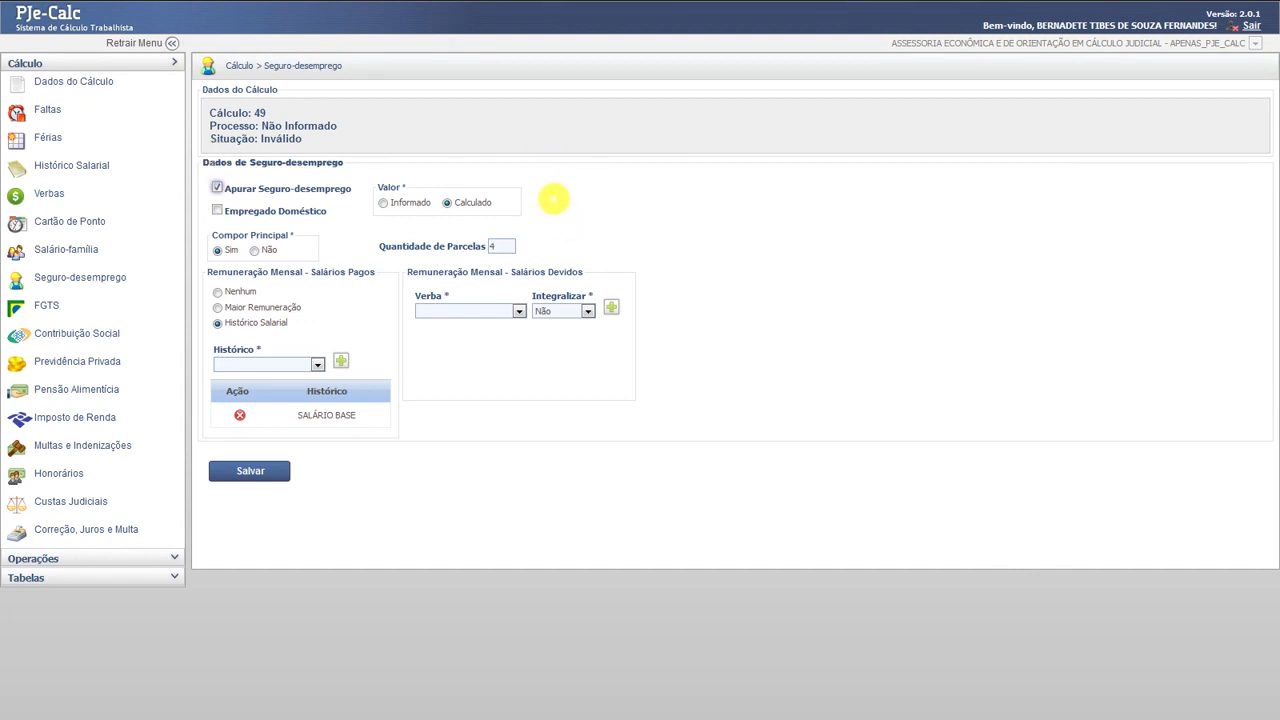
left_click(36, 578)
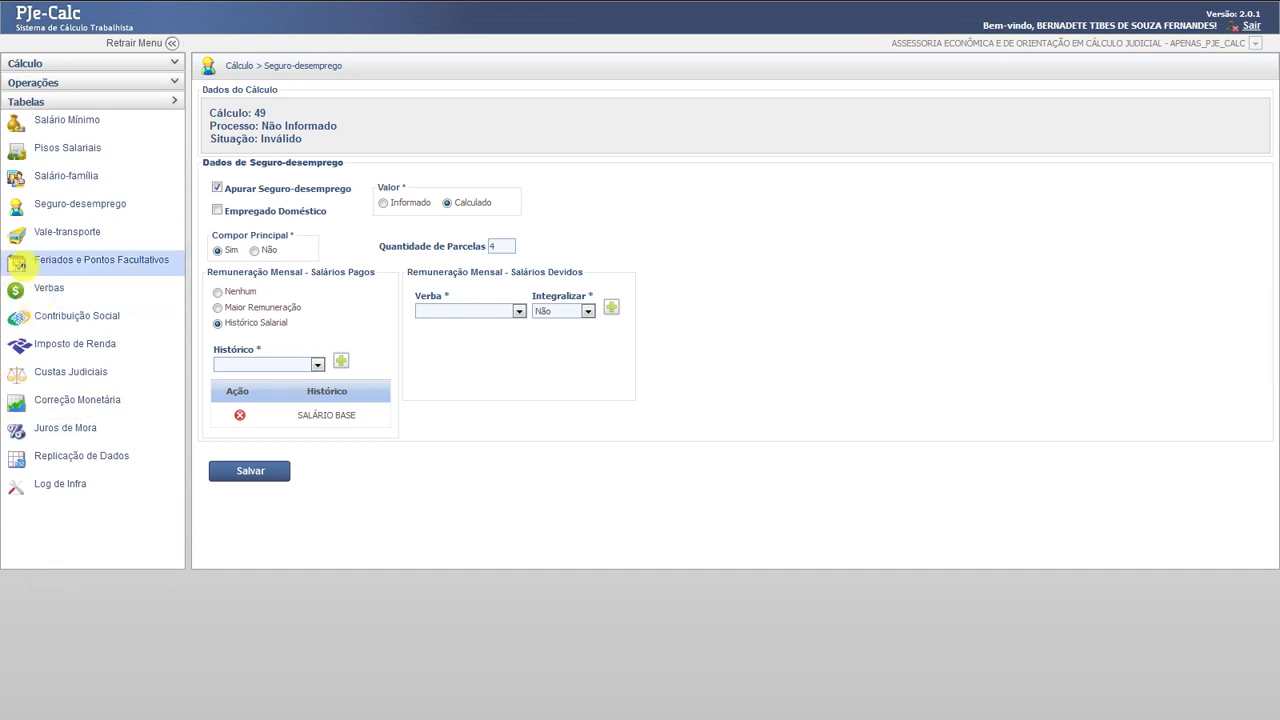
- View the official Seguro-desemprego table, then return to calculation 49's Seguro-desemprego form
left_click(58, 201)
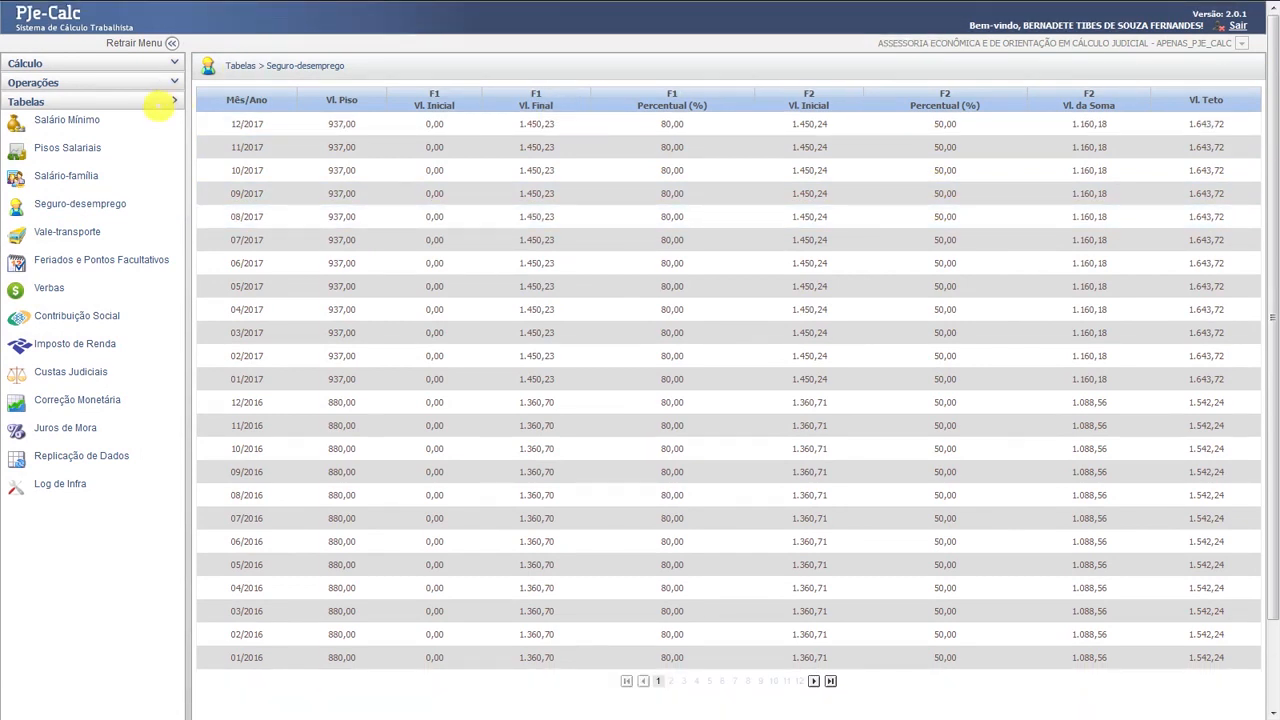
left_click(20, 103)
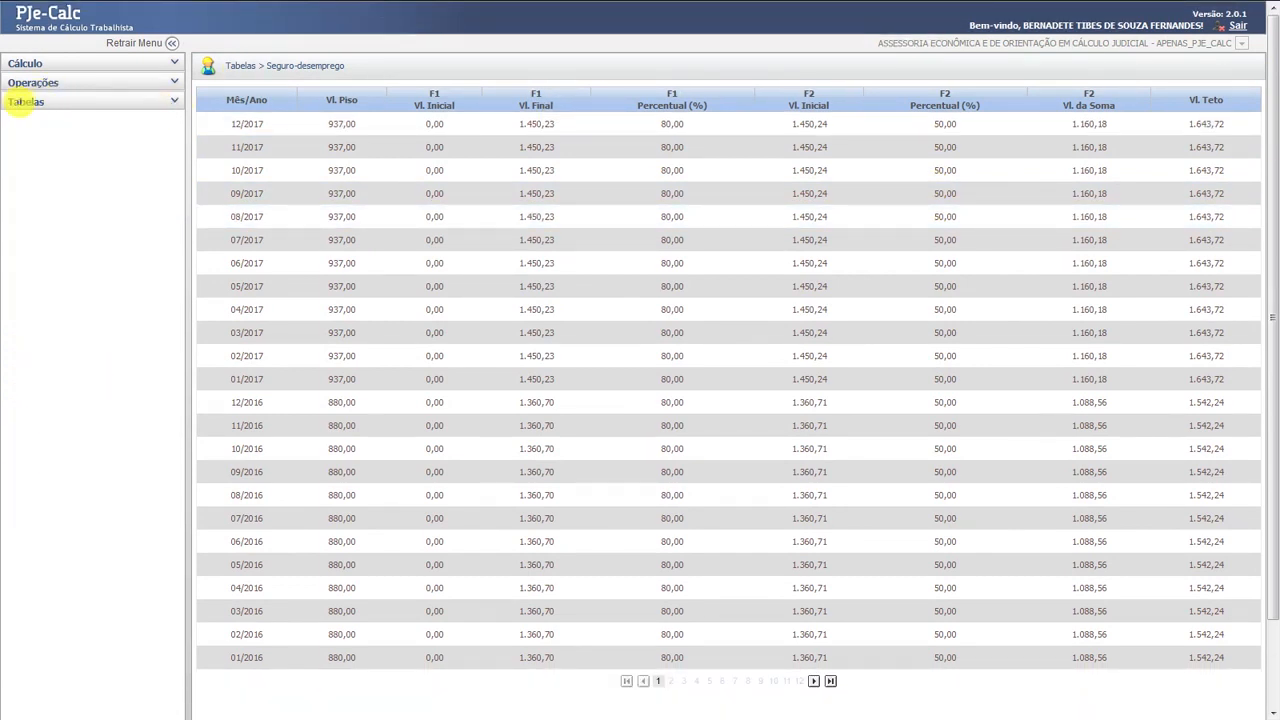
left_click(30, 82)
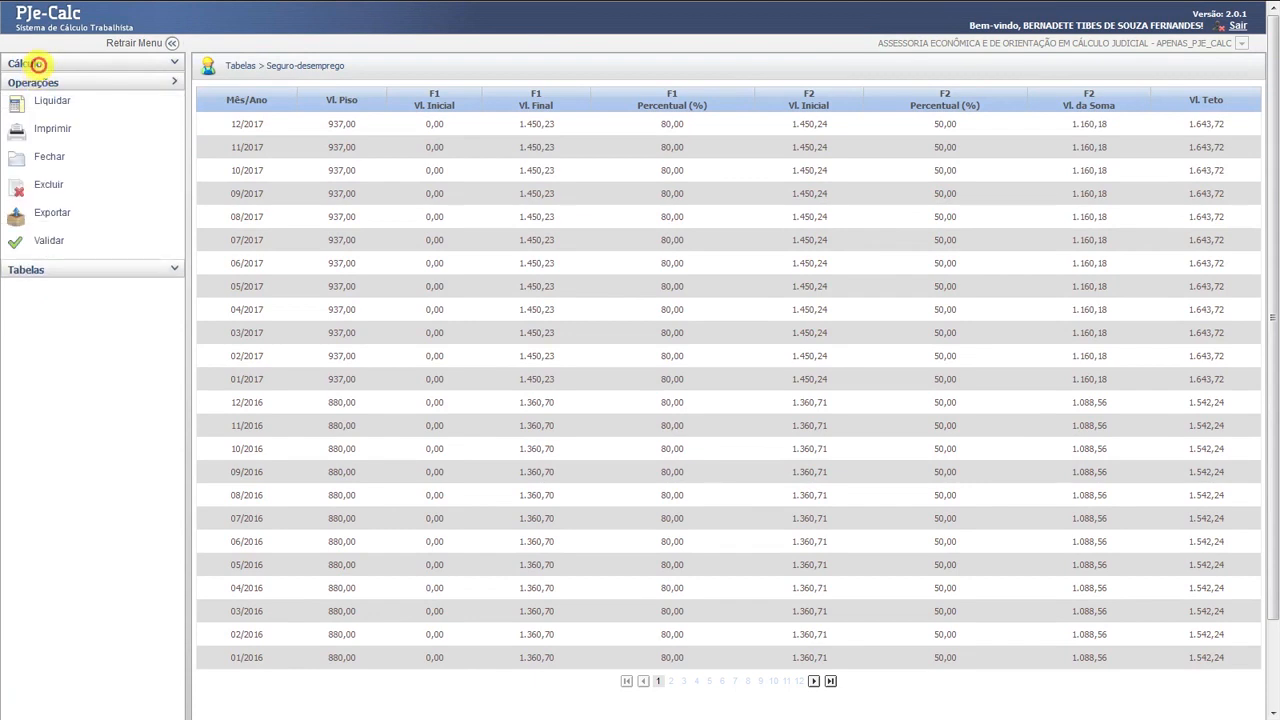
left_click(38, 64)
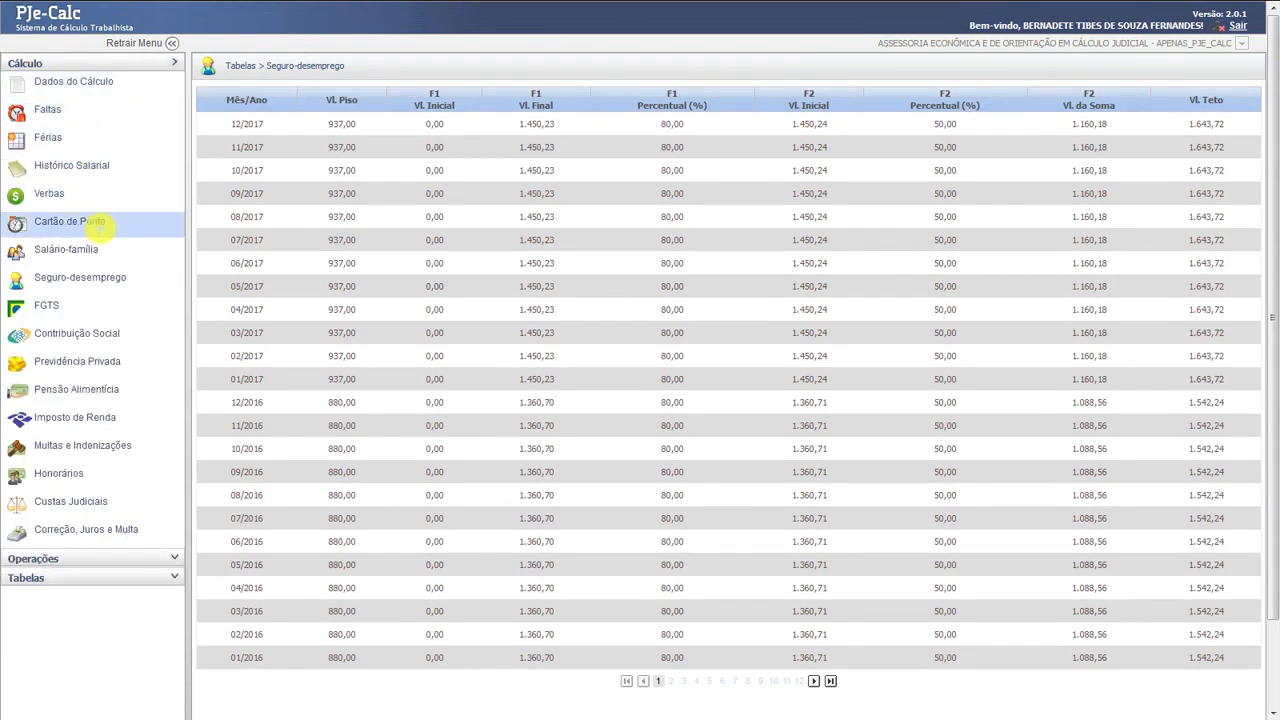
left_click(88, 280)
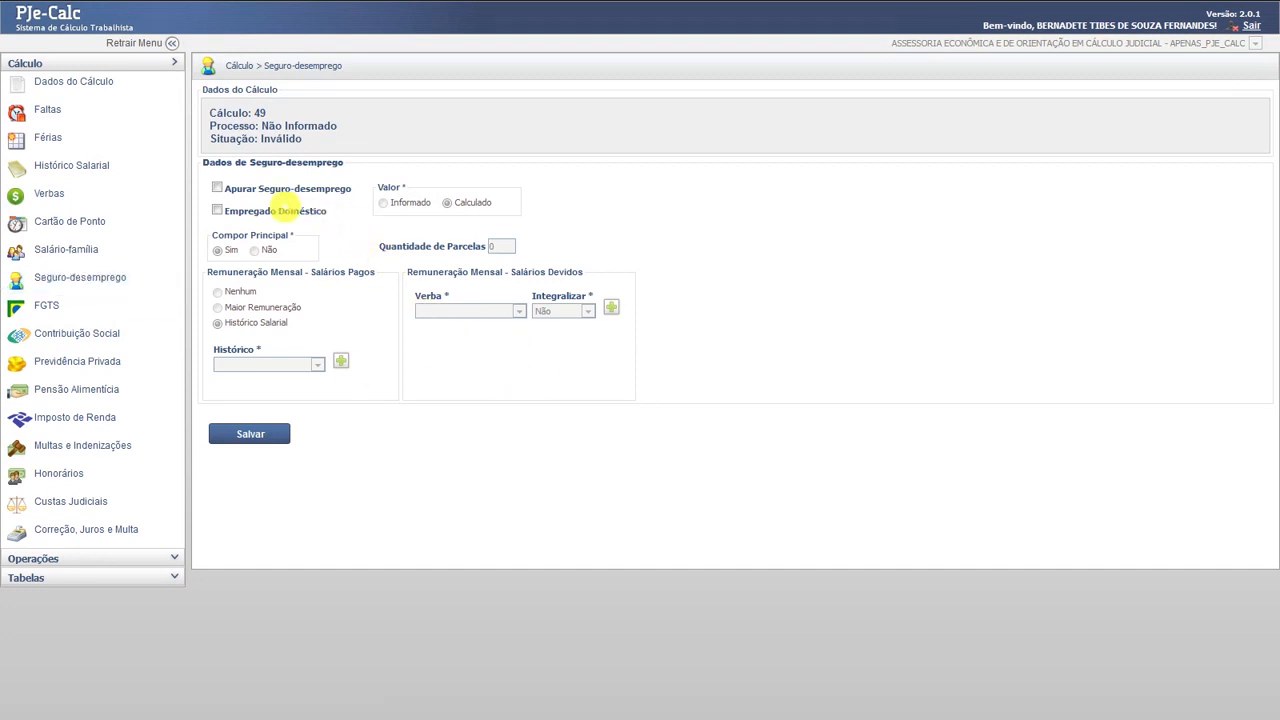
- Re-enable Apurar Seguro-desemprego and save it with 4 installments on SALÁRIO BASE
left_click(216, 187)
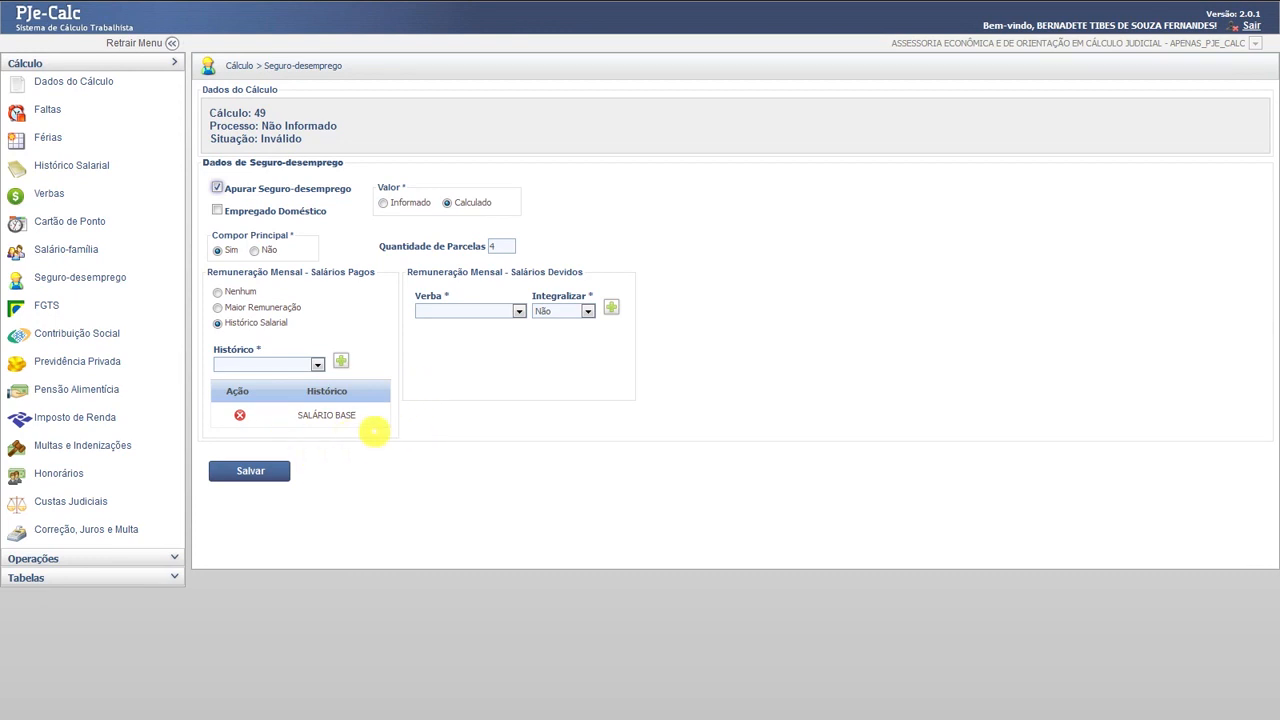
left_click(254, 476)
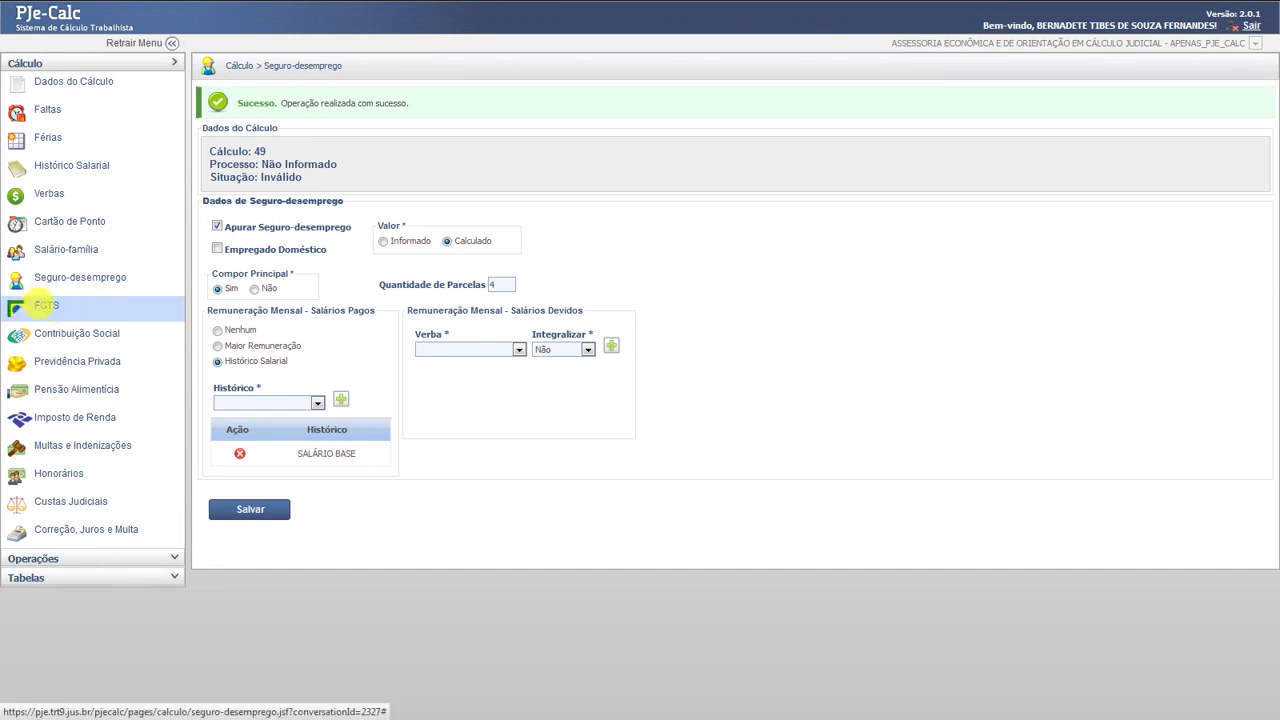
- Save FGTS with the 40% fine on amount due plus the article 467 CLT fine
left_click(45, 305)
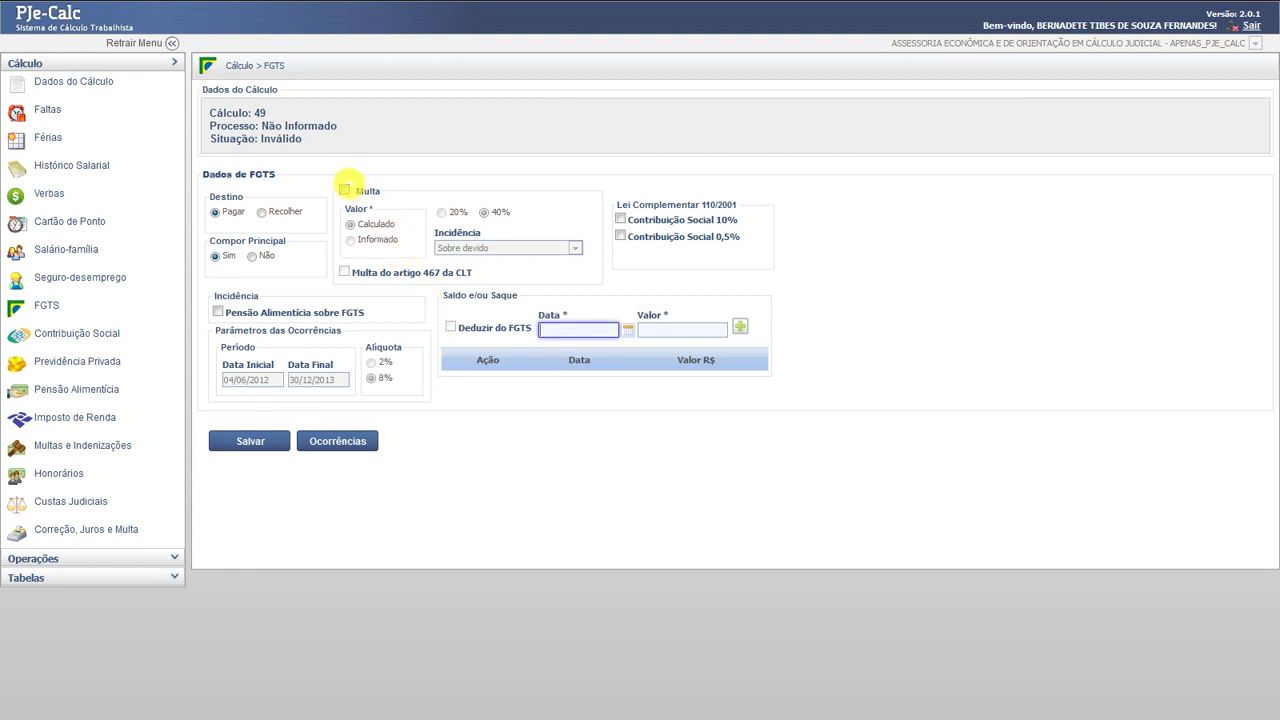
left_click(344, 189)
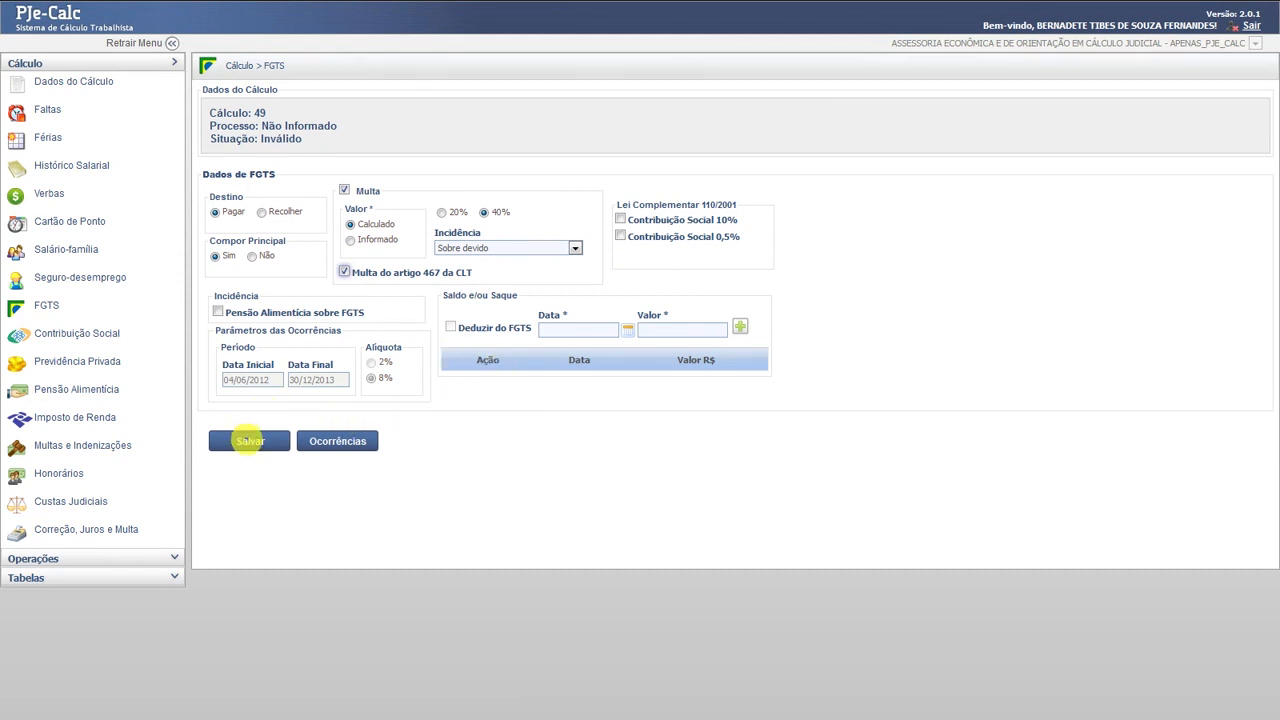
left_click(250, 441)
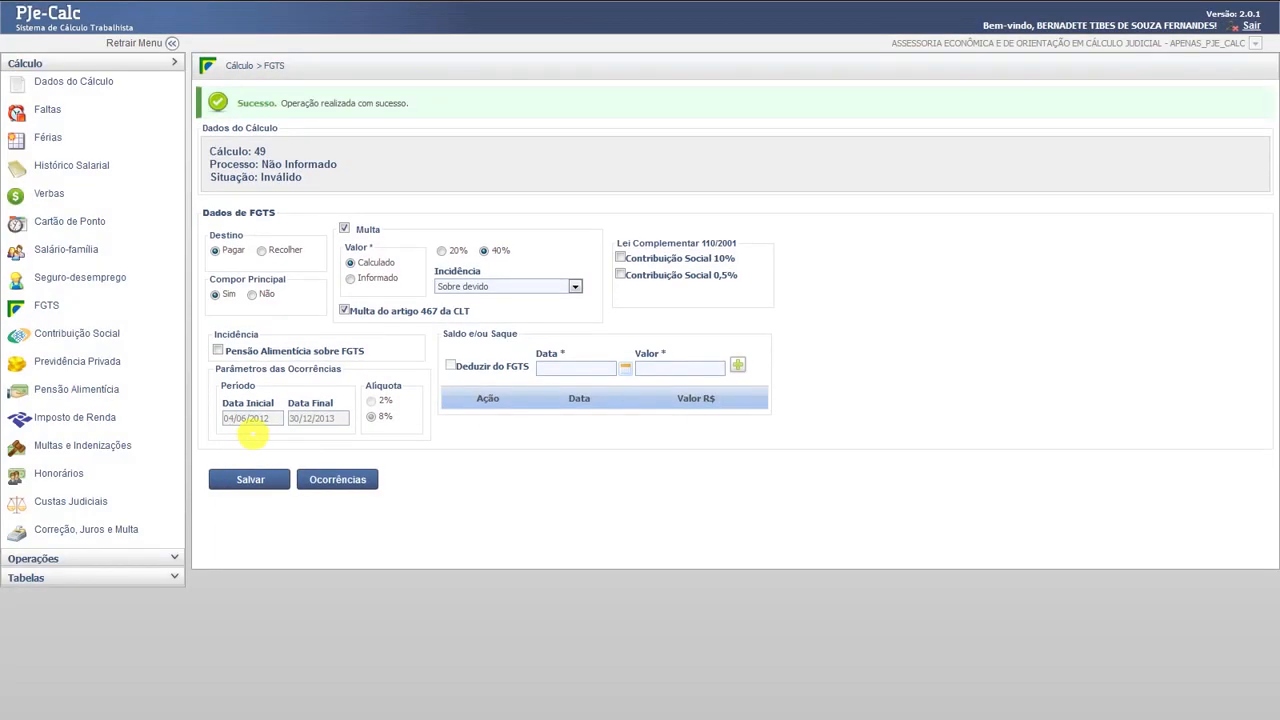
left_click(575, 285)
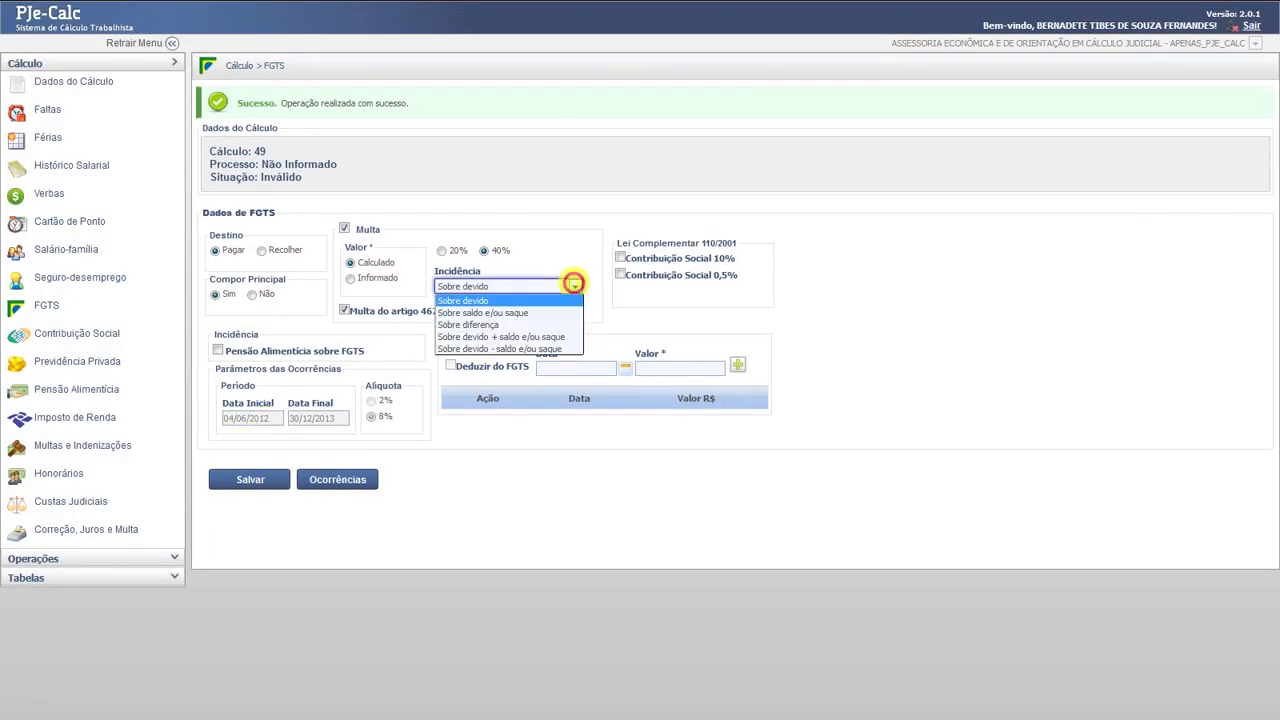
left_click(575, 285)
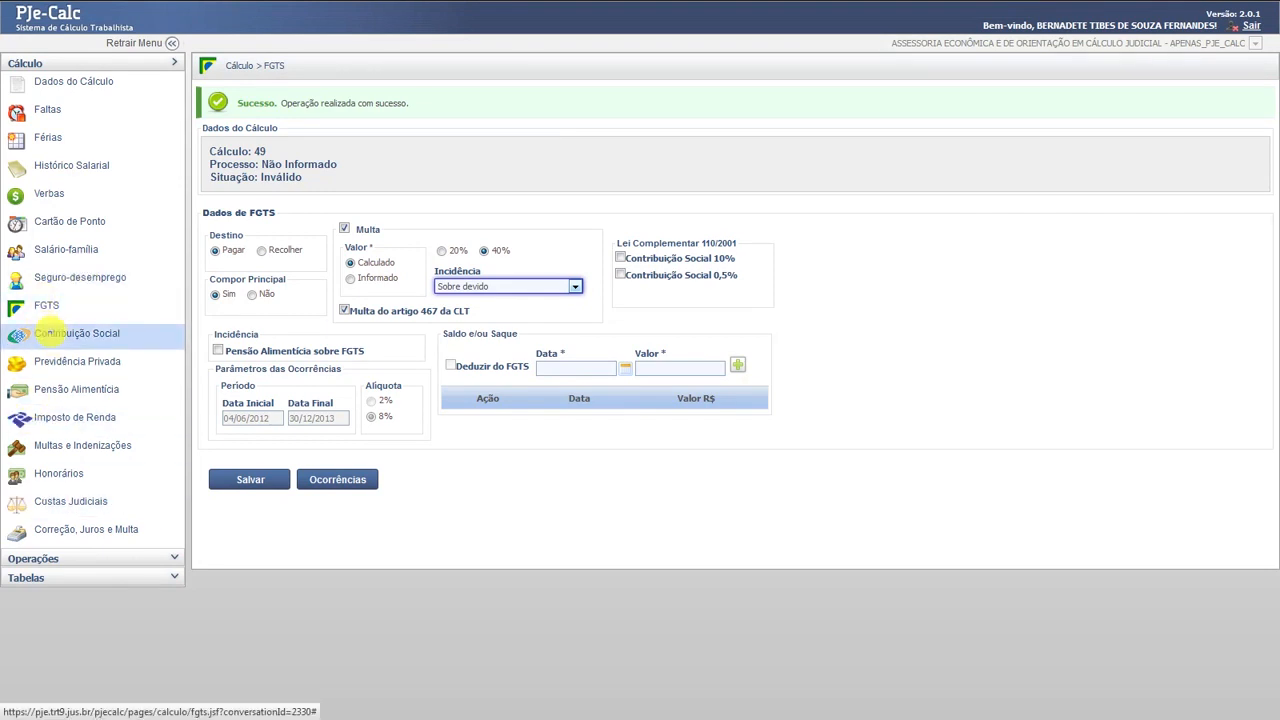
- Save Contribuição Social with the claimant's share and fixed employer rates 20,00% and SAT 3,00%
left_click(48, 333)
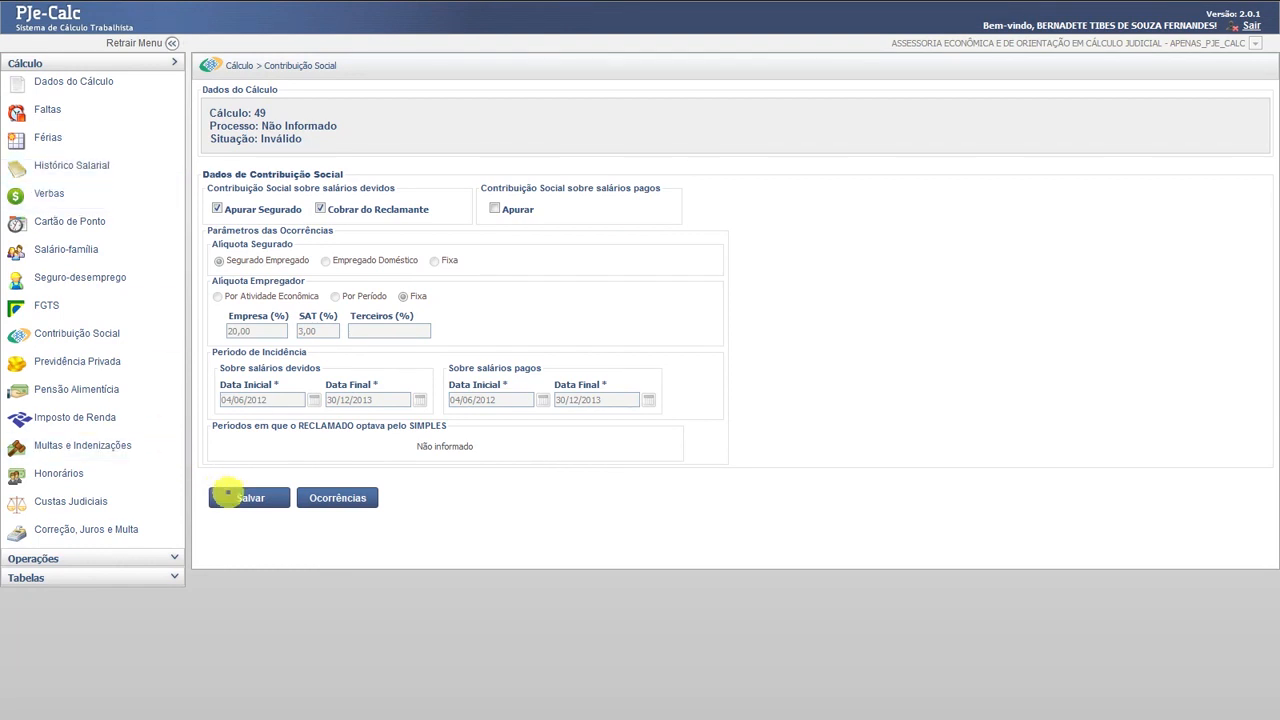
left_click(250, 497)
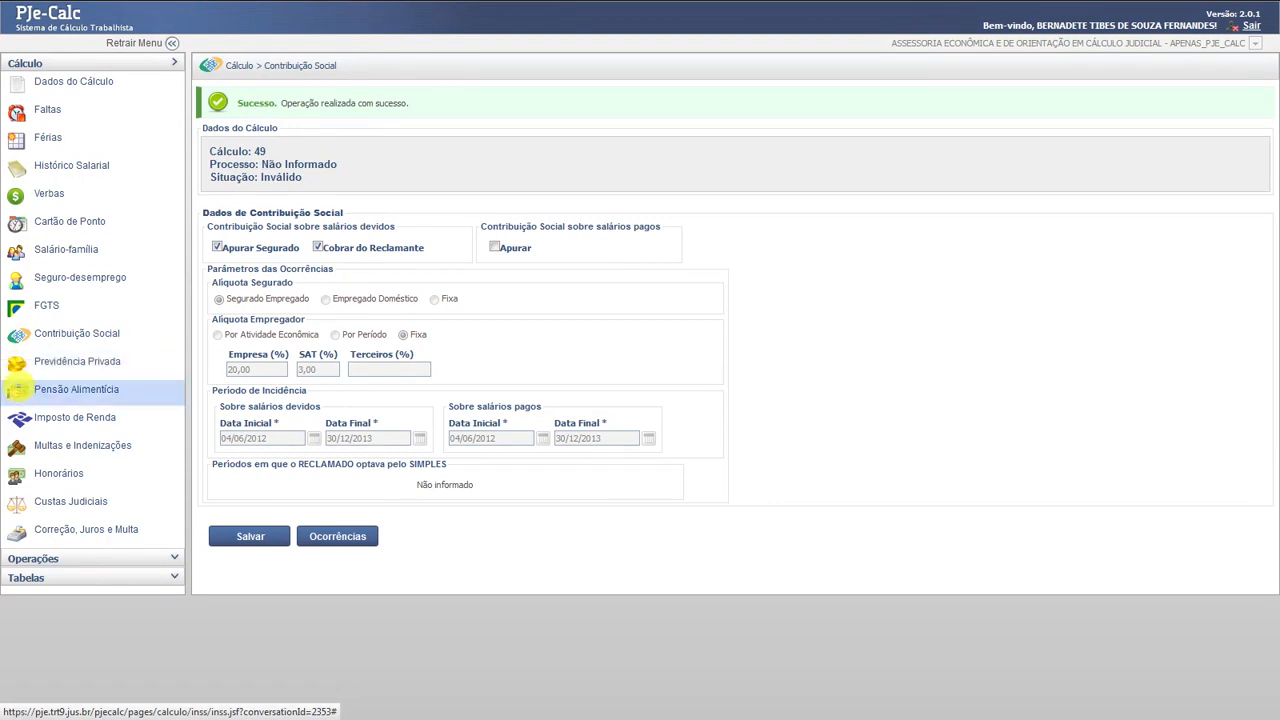
- Save the Imposto de Renda settings with their deductions, then return to the four-verba list
left_click(50, 417)
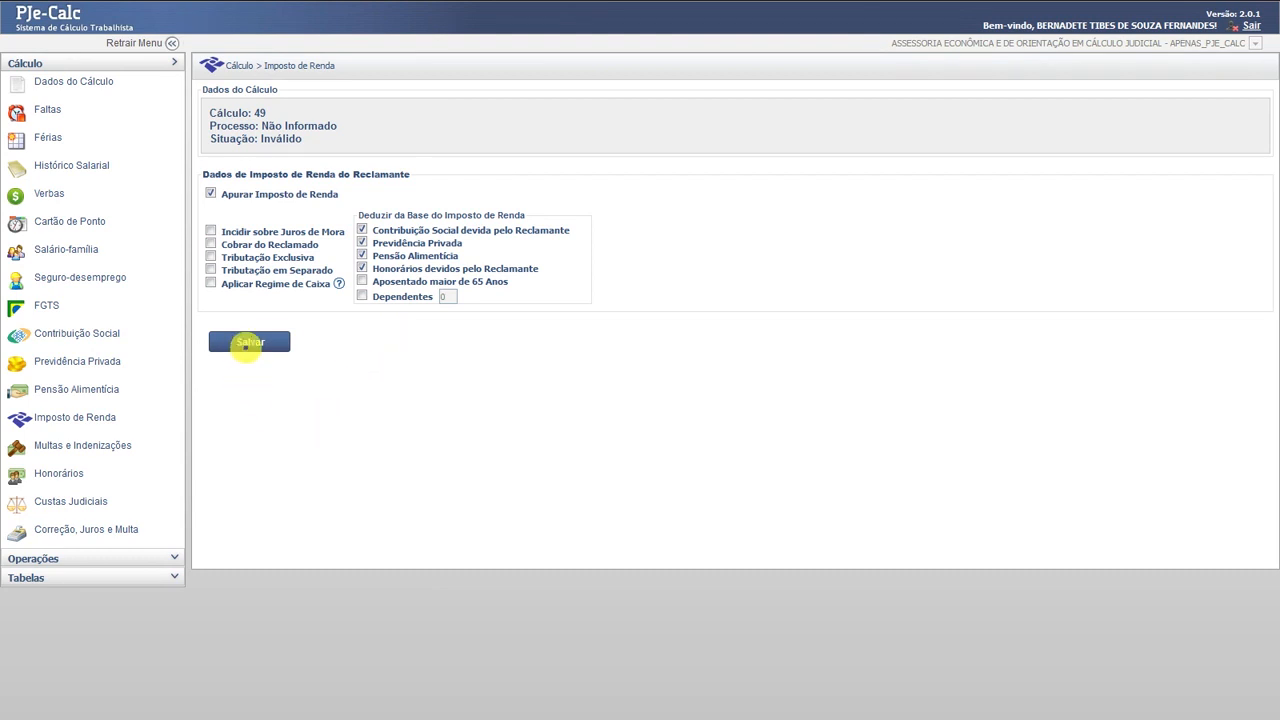
left_click(248, 343)
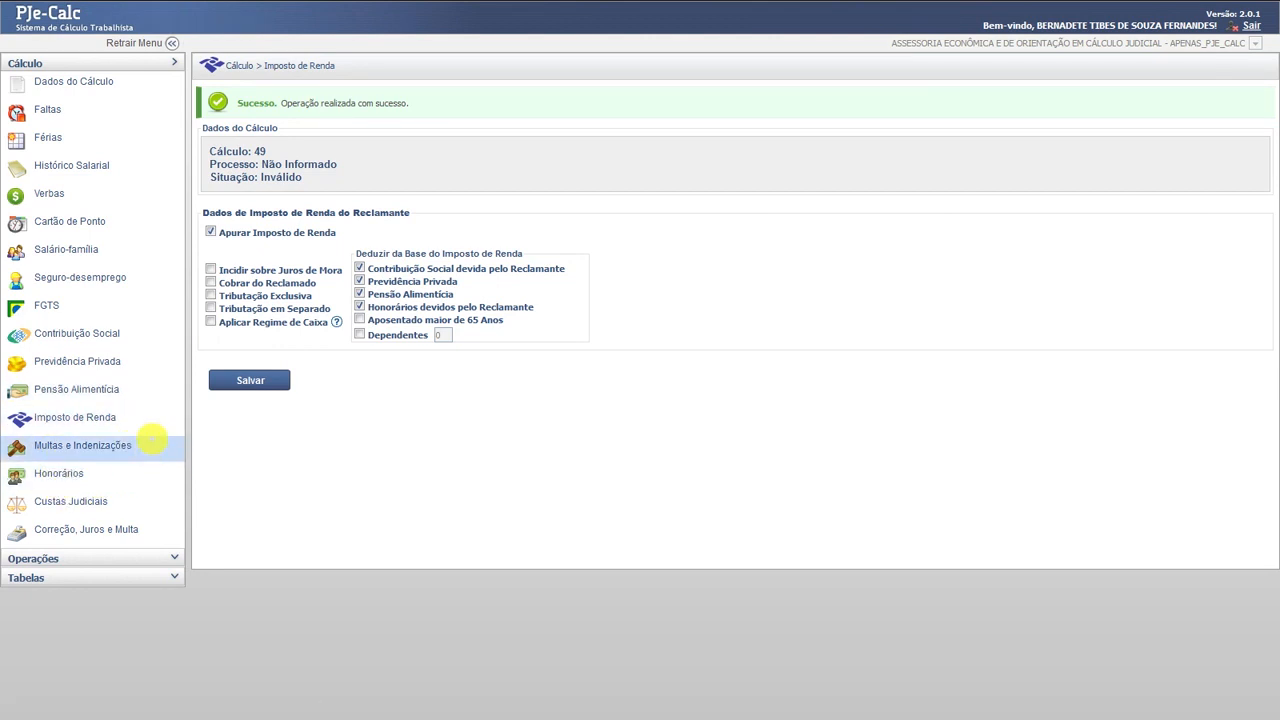
left_click(152, 441)
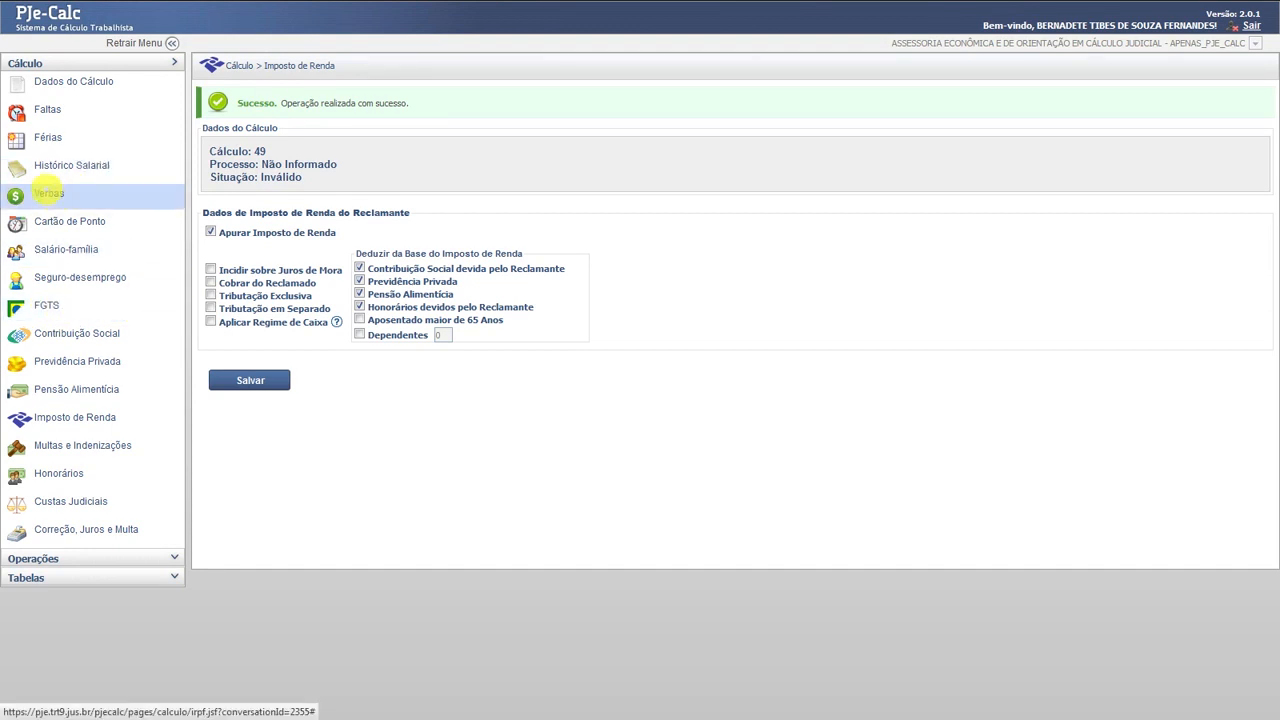
left_click(48, 193)
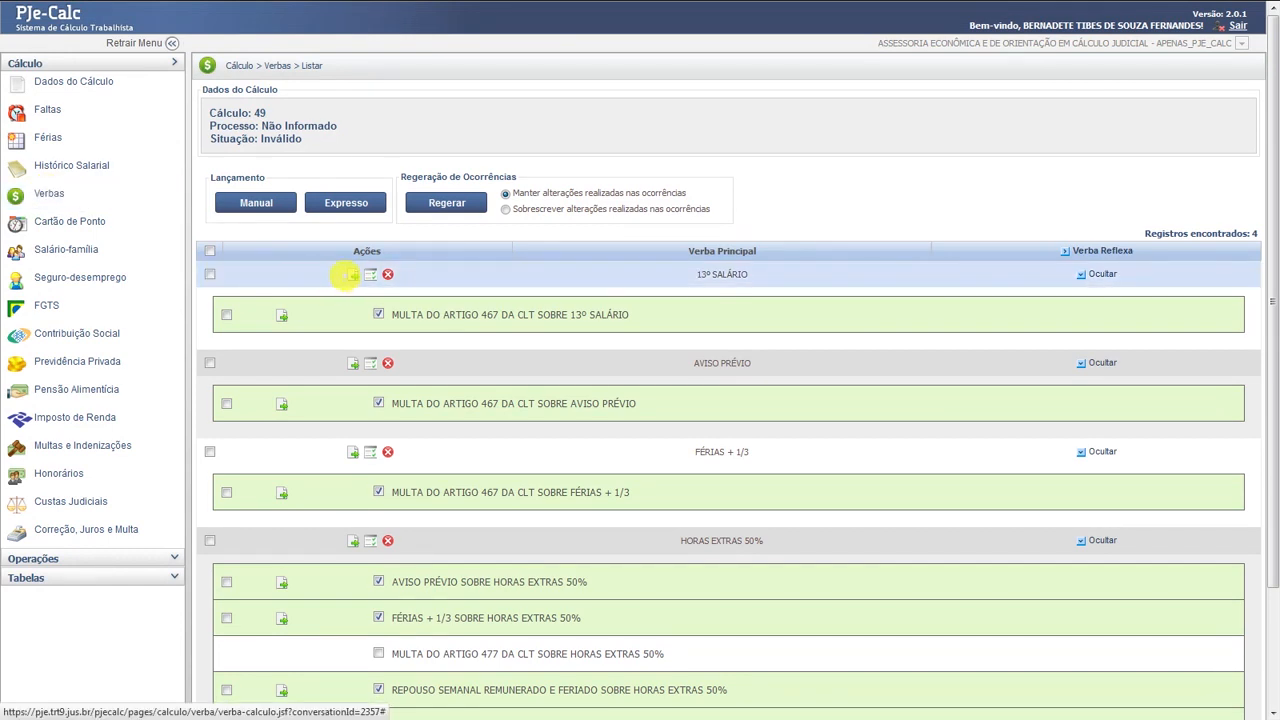
- Inspect the 13º SALÁRIO verba, then open AVISO PRÉVIO with its Maior Remuneração ÷ 30 formula
left_click(351, 274)
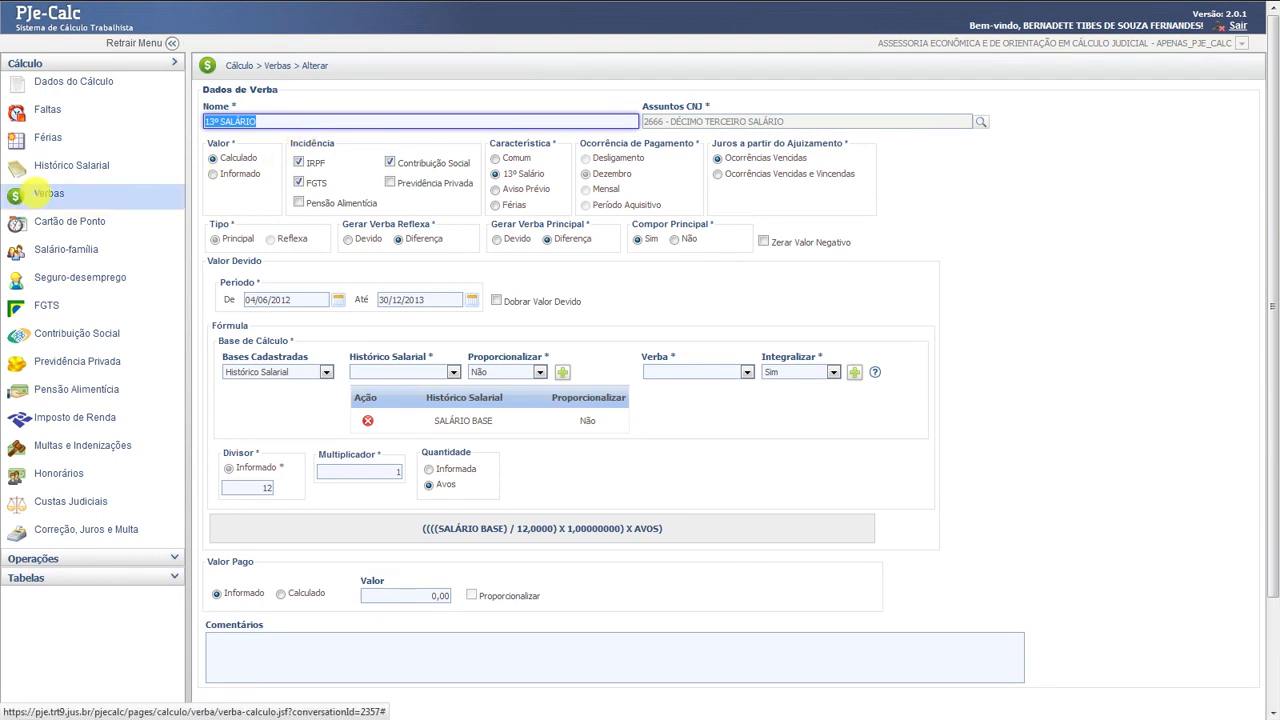
left_click(40, 193)
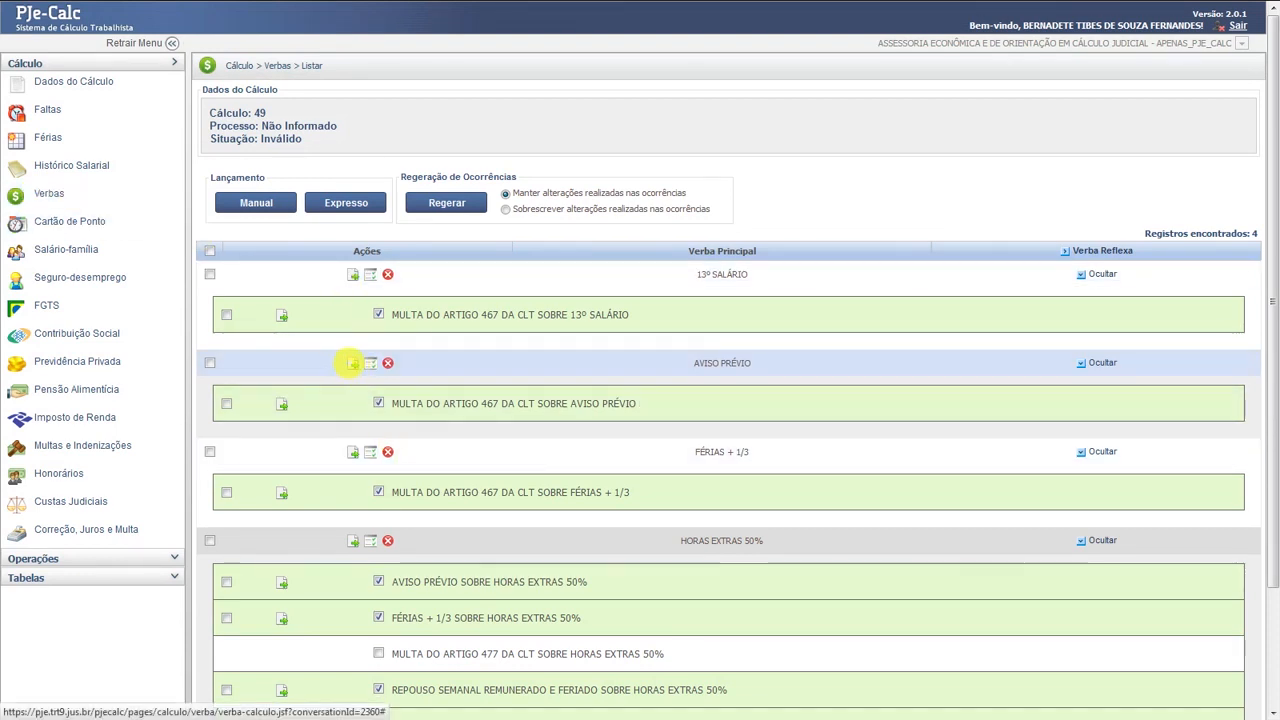
left_click(353, 363)
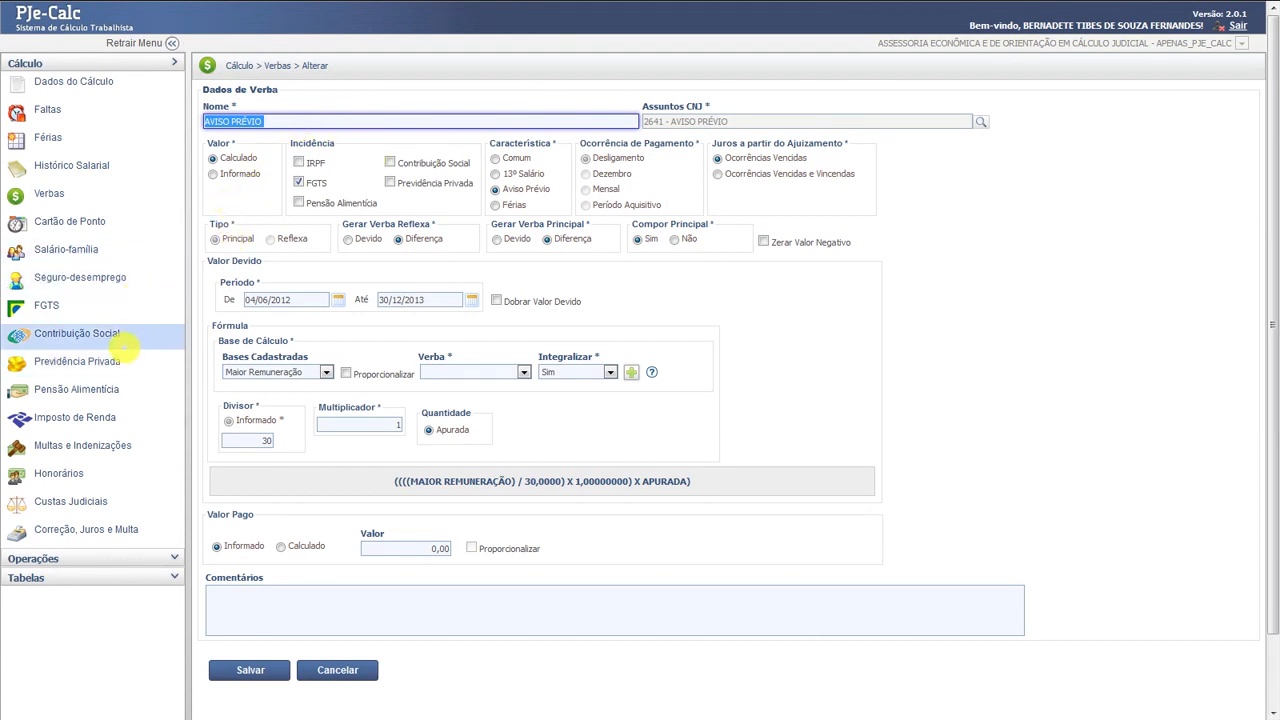
- Revisit Contribuição Social and the 13º SALÁRIO verba, then go to the empty Honorários list
left_click(77, 333)
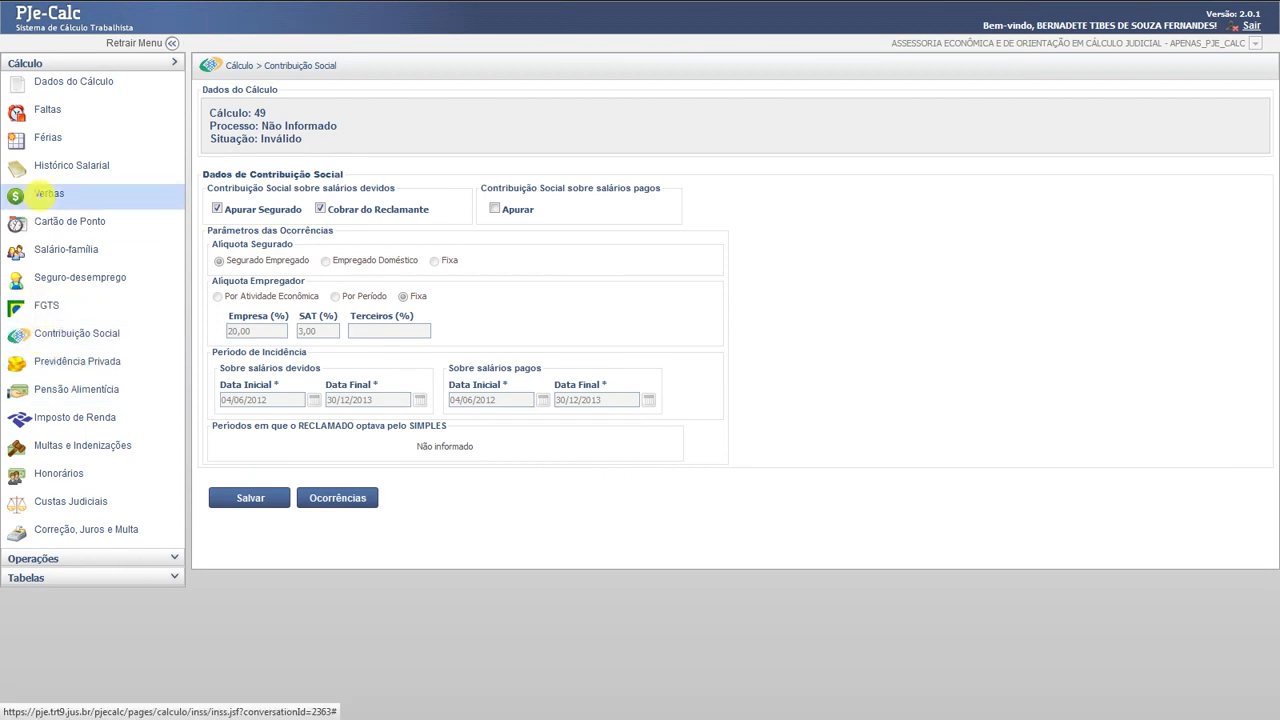
left_click(45, 194)
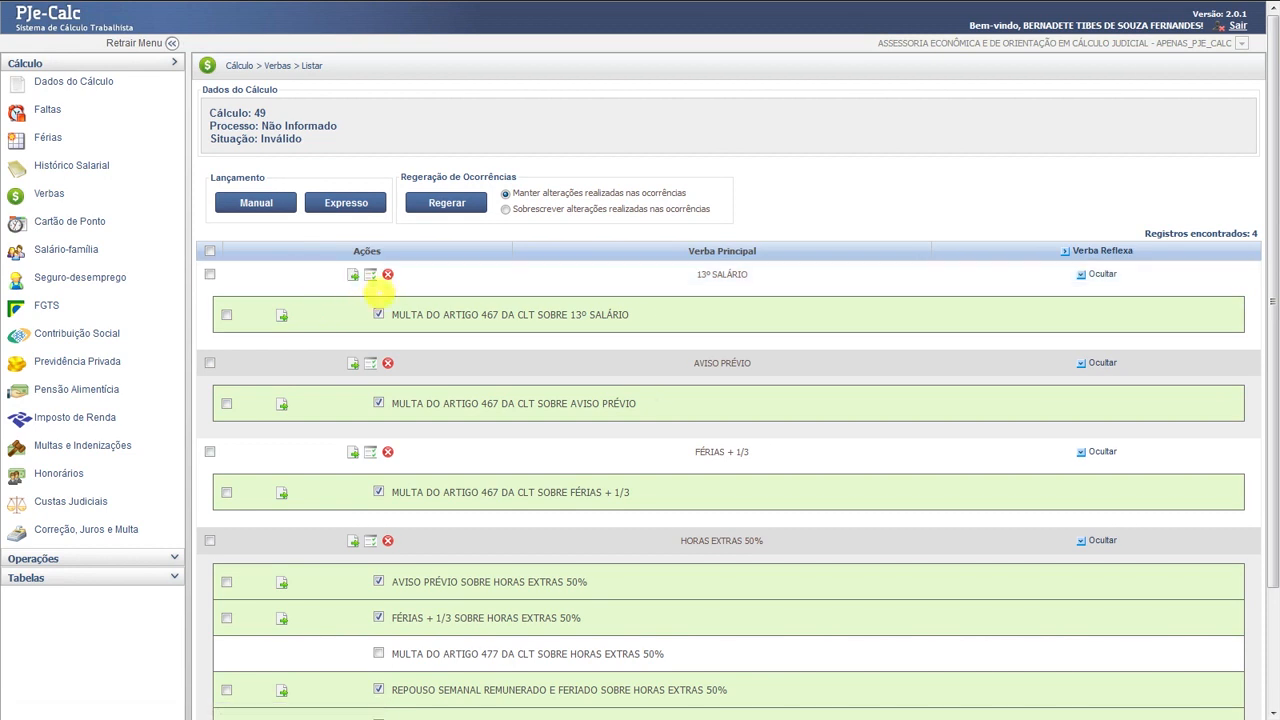
left_click(352, 274)
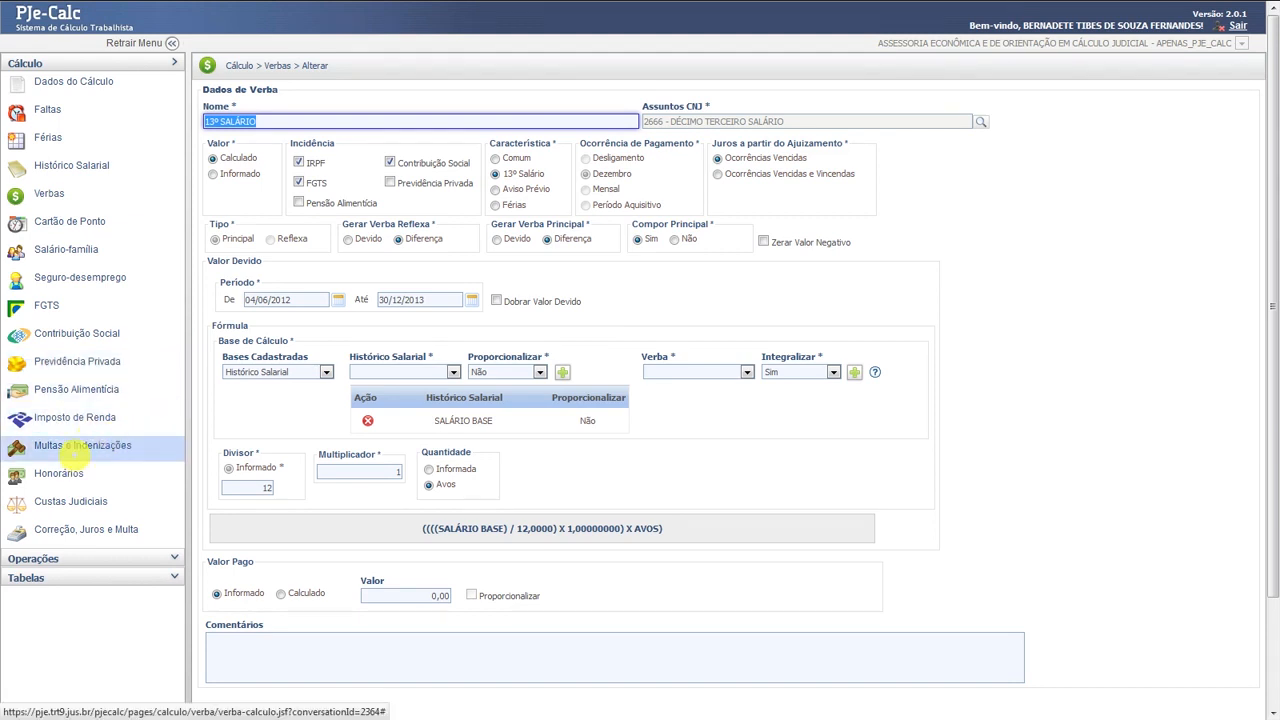
left_click(58, 474)
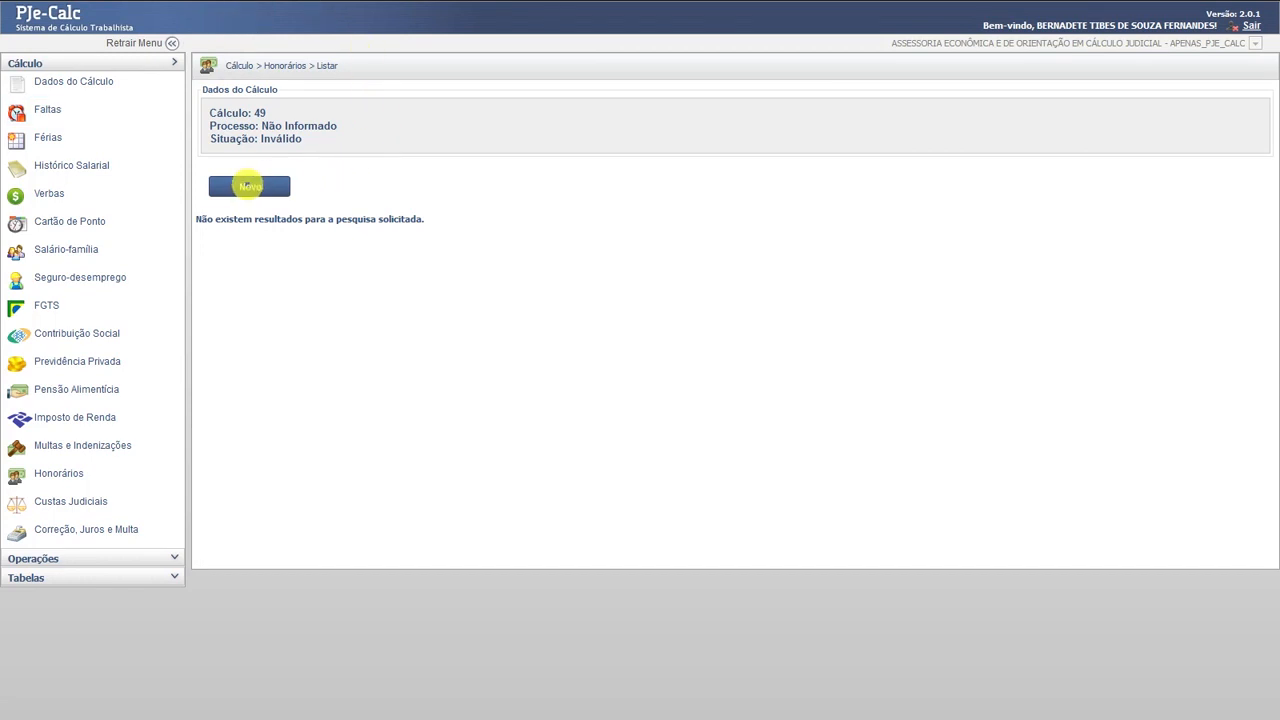
- Add fee HONORARIOS ADVOCATICIOS: 10% of Bruto (-) Contribuição Social, owed by Reclamado, with creditor's name and CPF
left_click(249, 186)
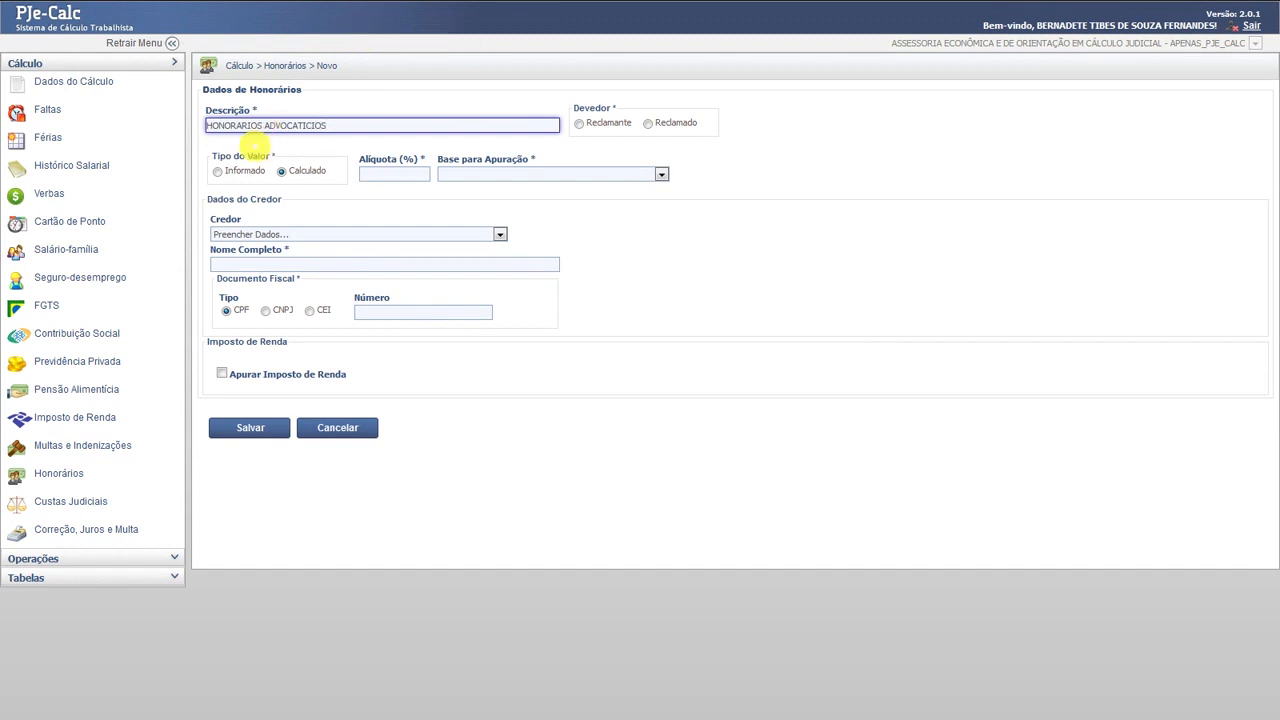
left_click(395, 174)
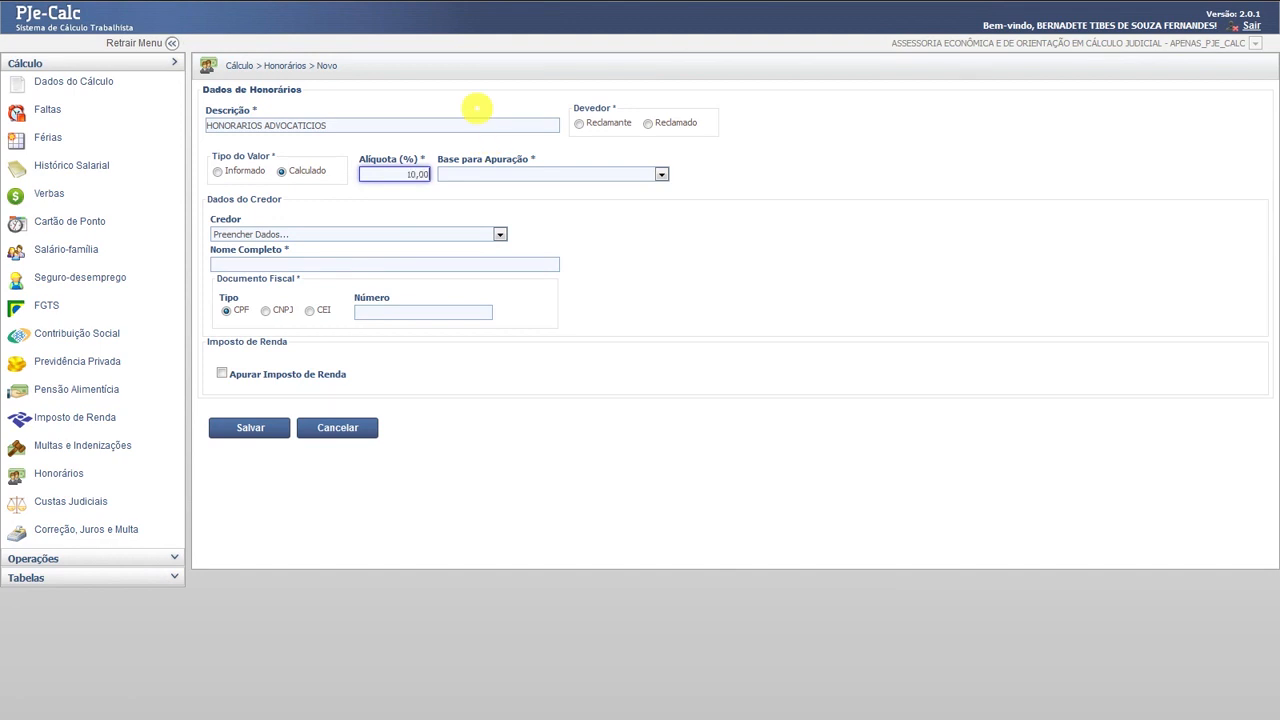
left_click(661, 174)
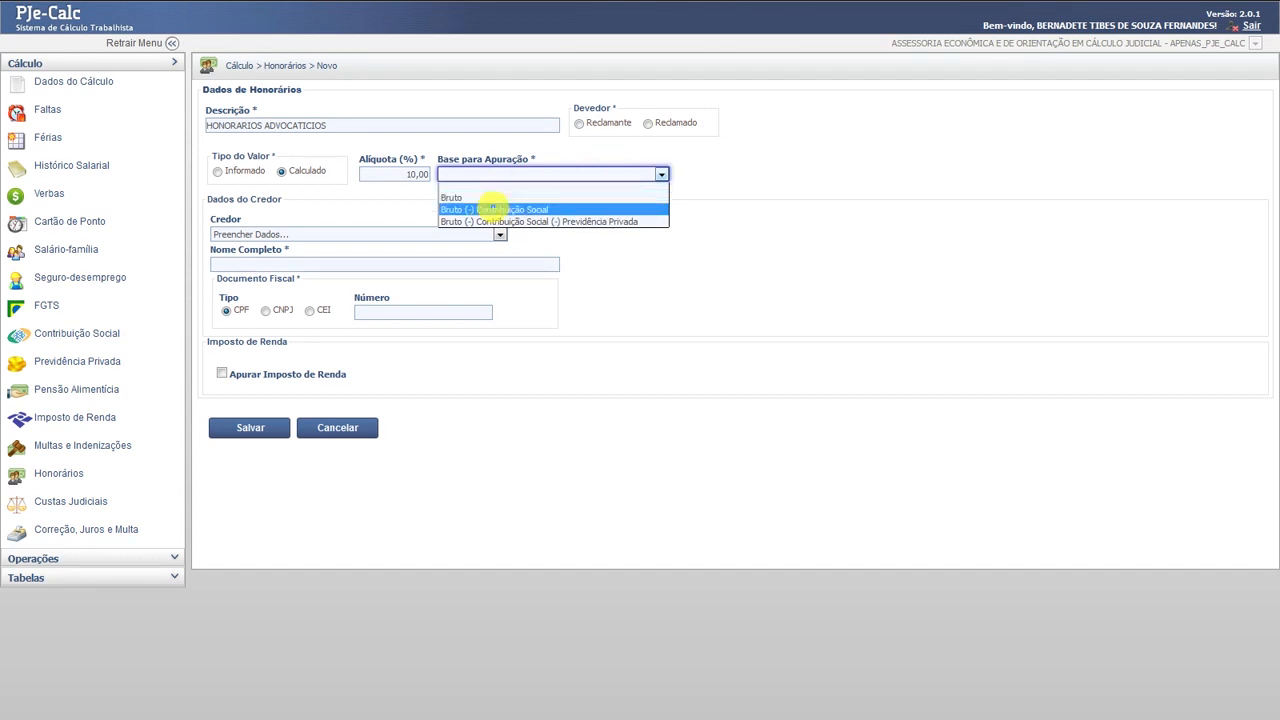
left_click(495, 209)
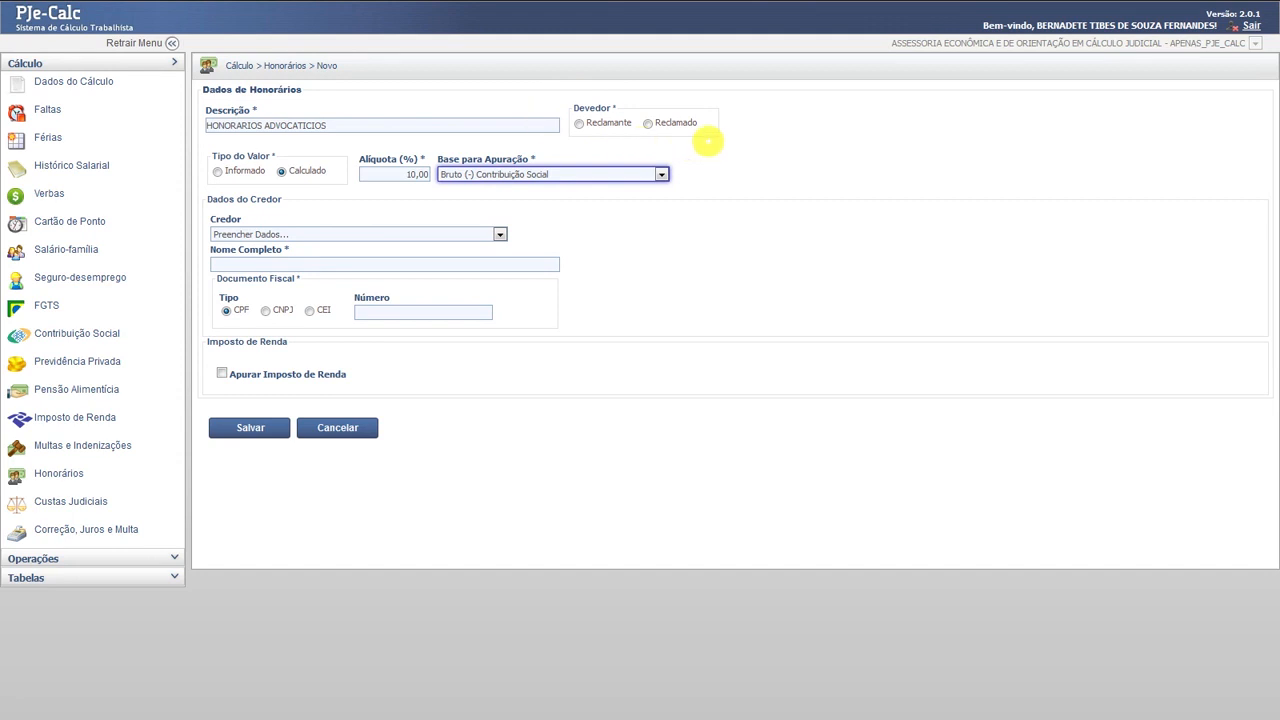
left_click(648, 123)
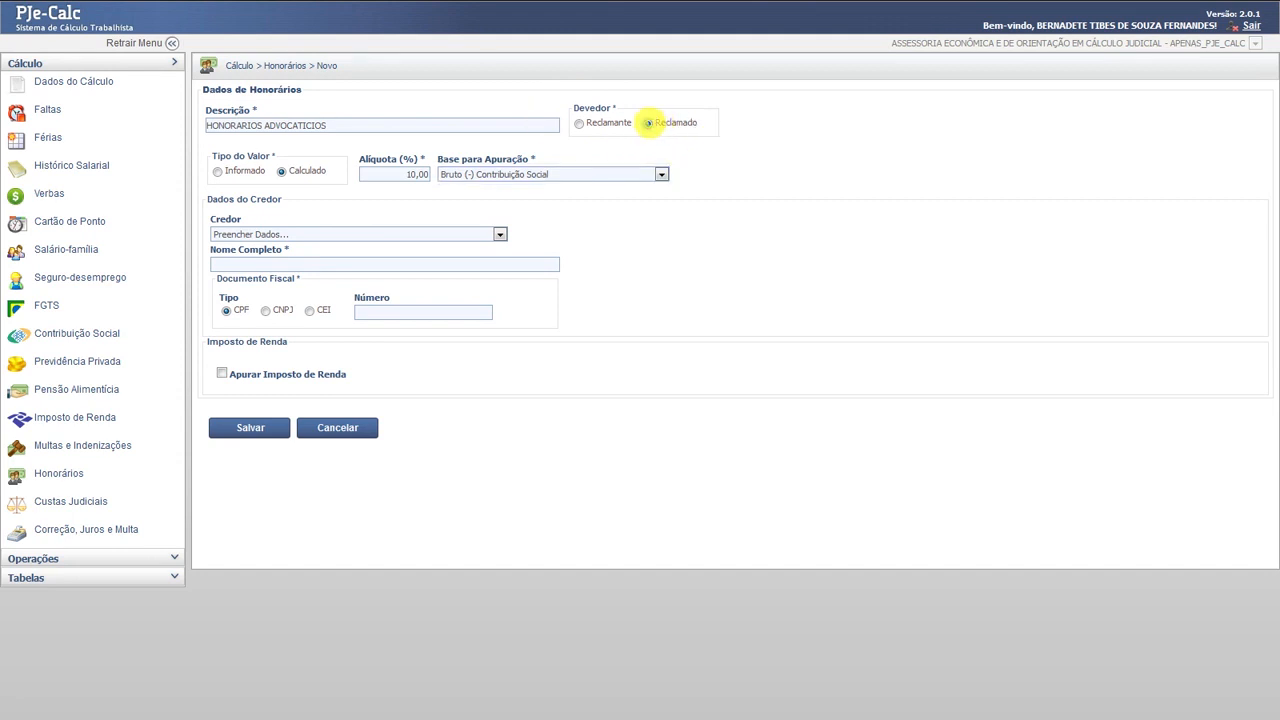
left_click(222, 263)
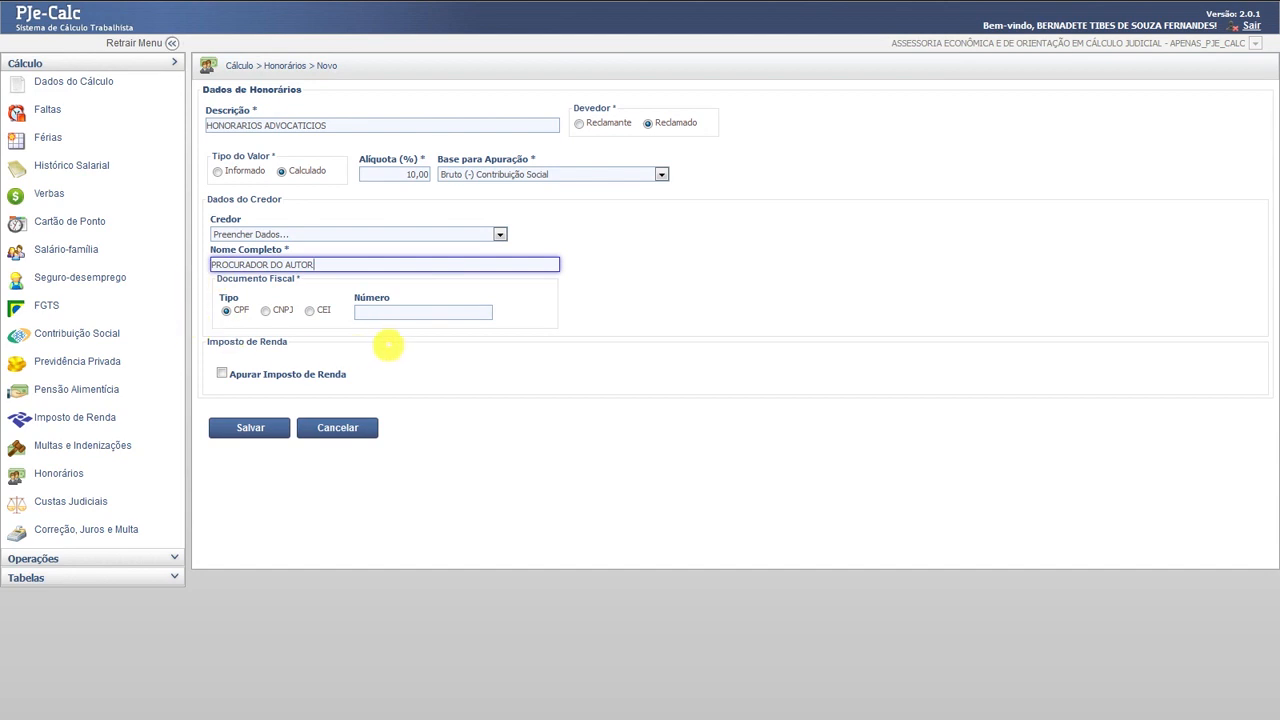
left_click(385, 316)
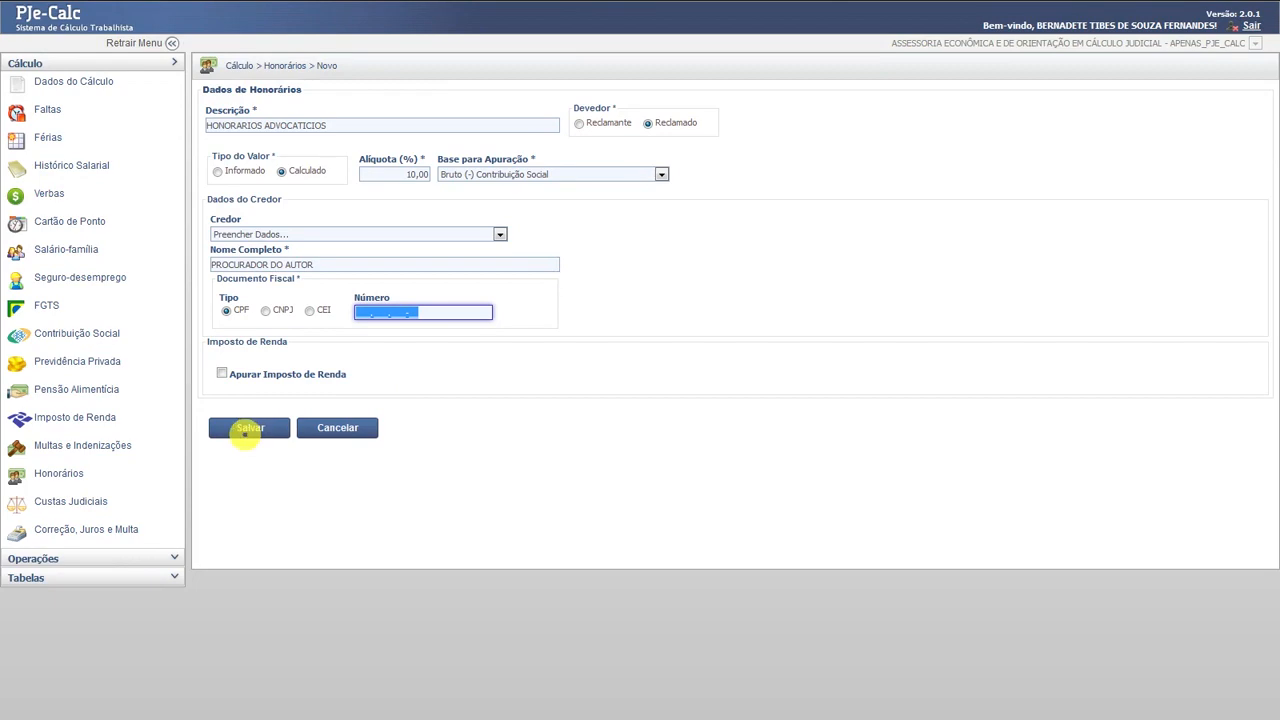
left_click(247, 429)
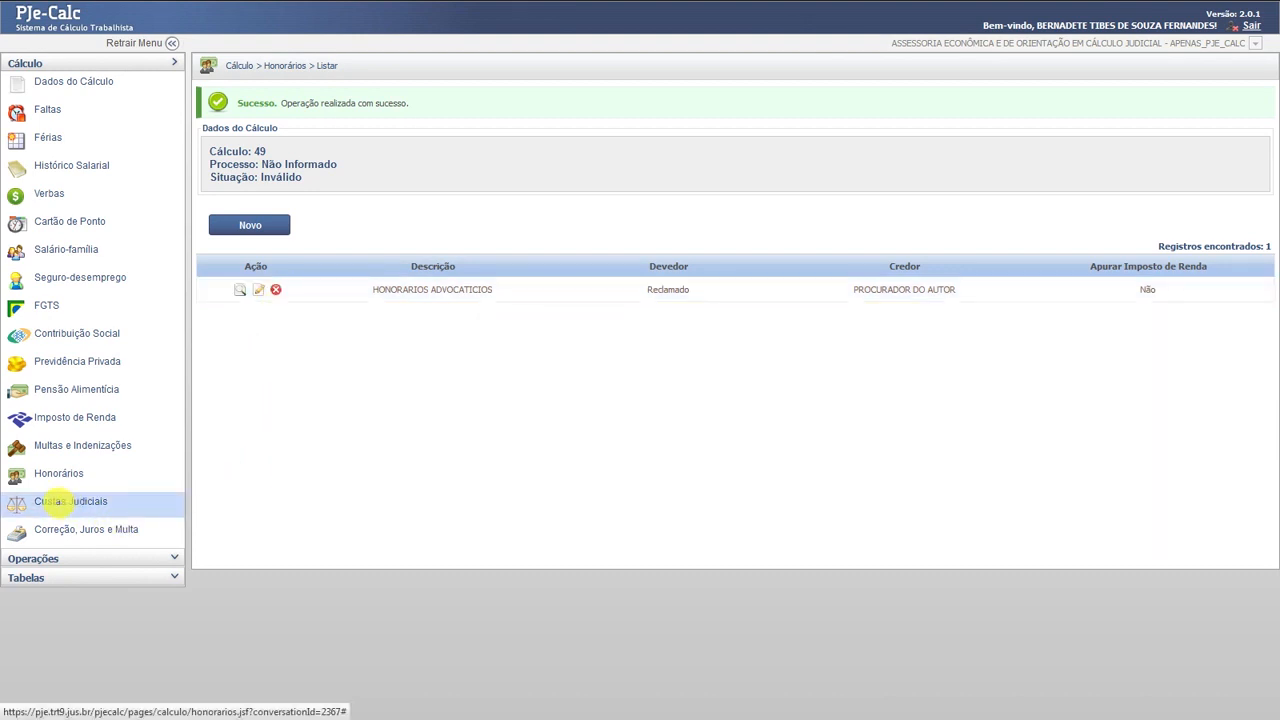
- Save Custas Judiciais with the Reclamado's conhecimento costs calculated at 2%
left_click(57, 505)
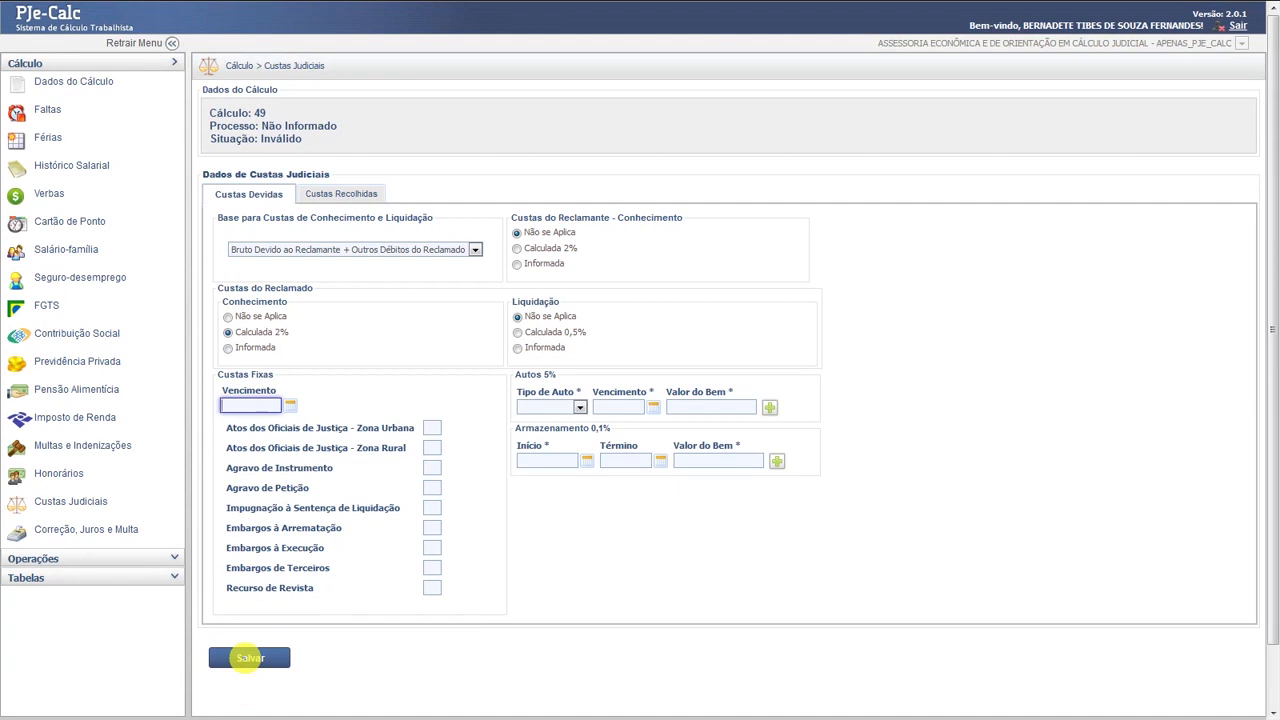
left_click(250, 657)
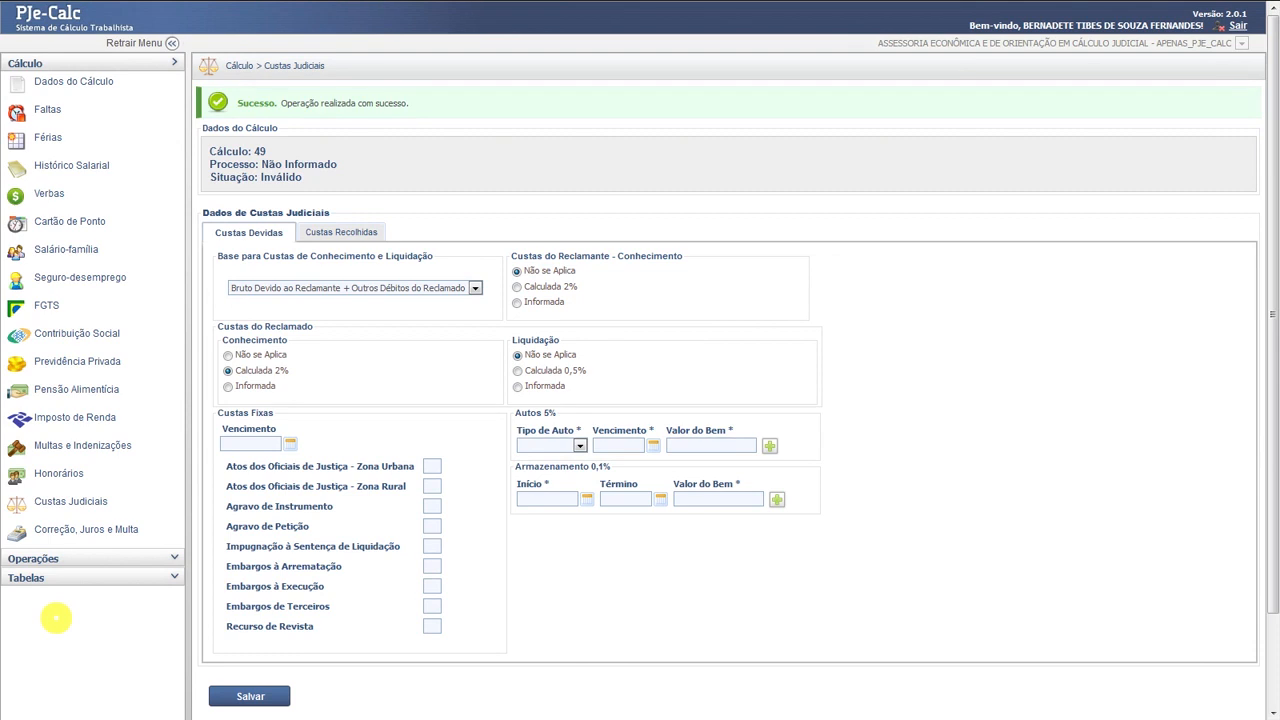
- Liquidate calculation 49 as of 30/10/2017 using the mixed monthly/annual correction-index accumulation option
left_click(68, 557)
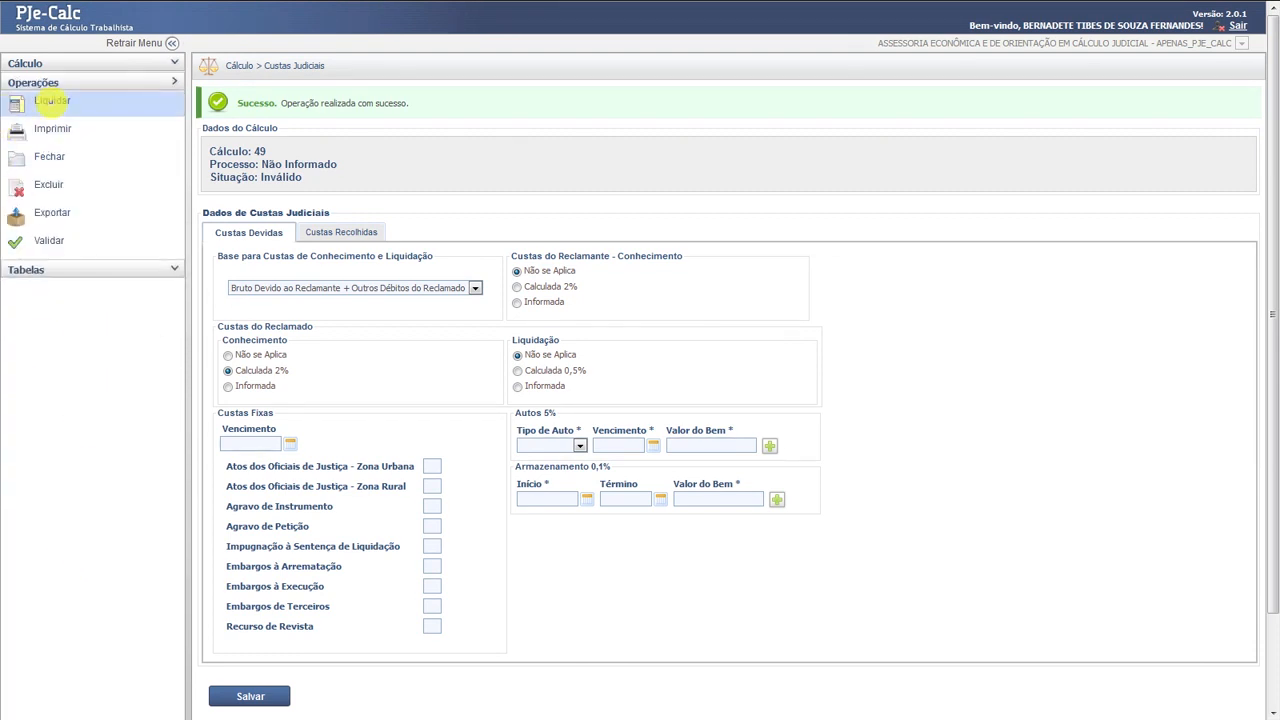
left_click(51, 102)
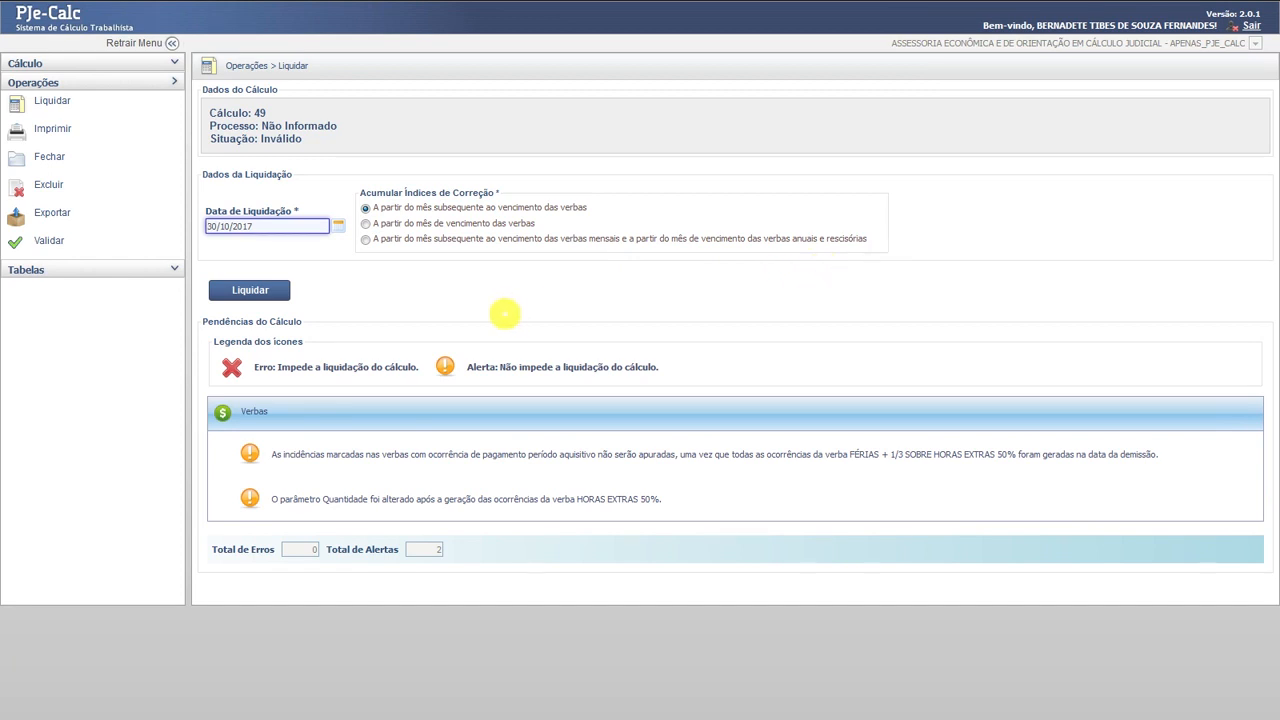
left_click(366, 240)
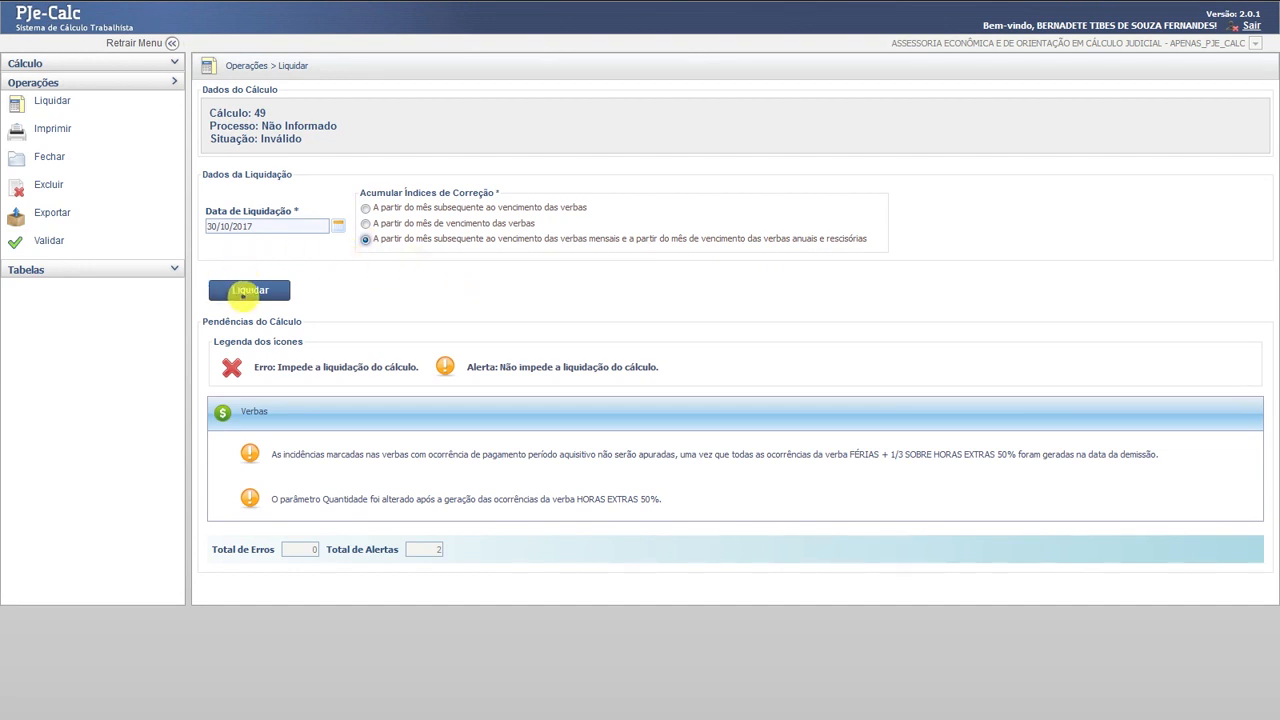
left_click(249, 290)
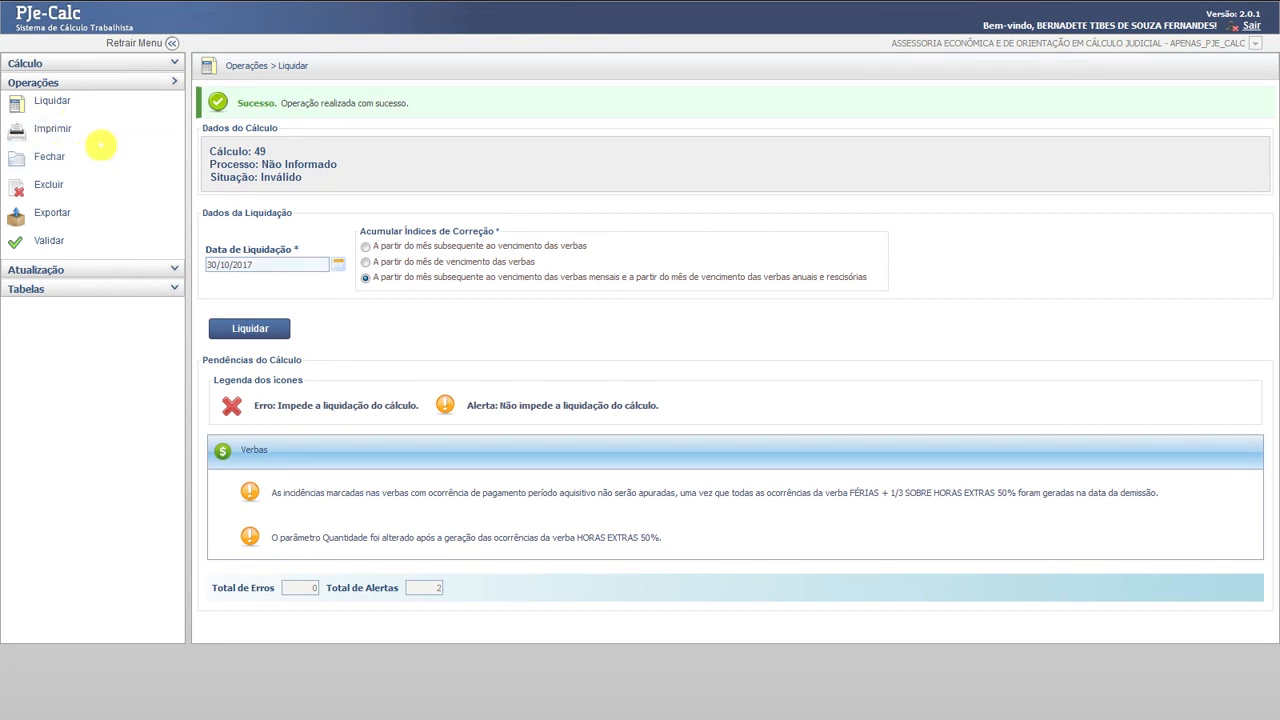
- Print a calculation 49 report containing only the Resumo de Cálculo section
left_click(41, 128)
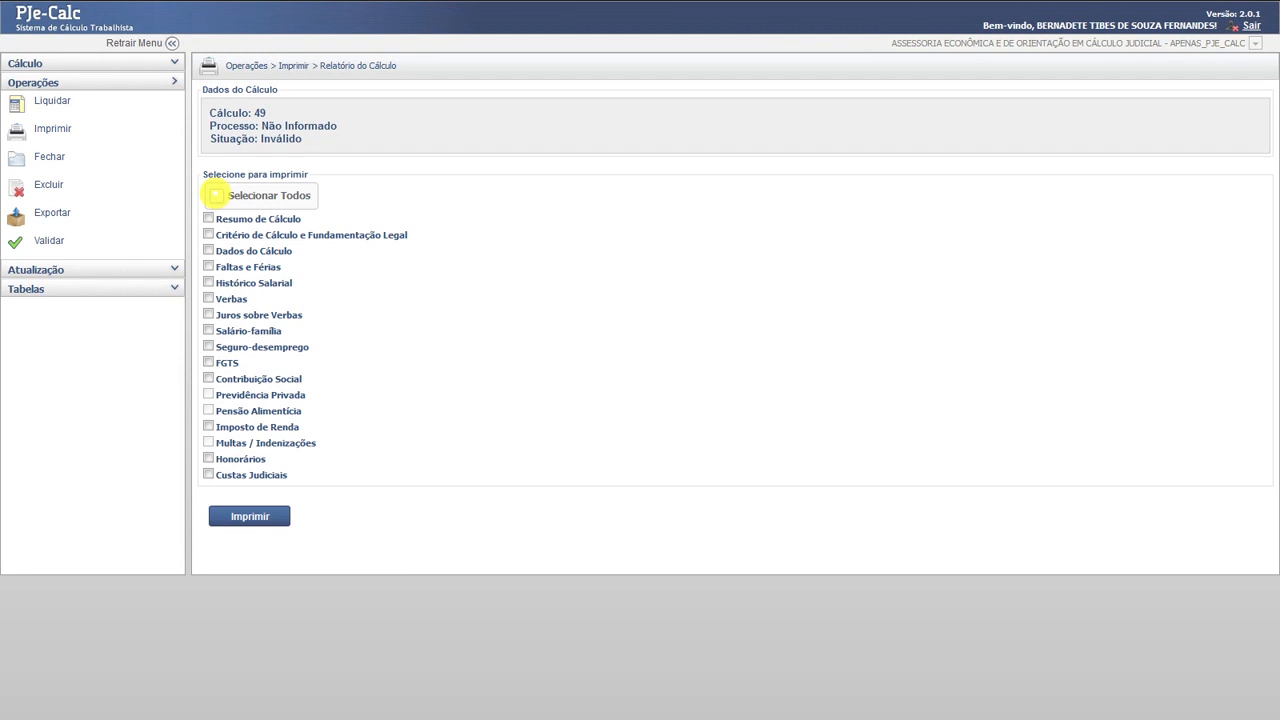
left_click(216, 195)
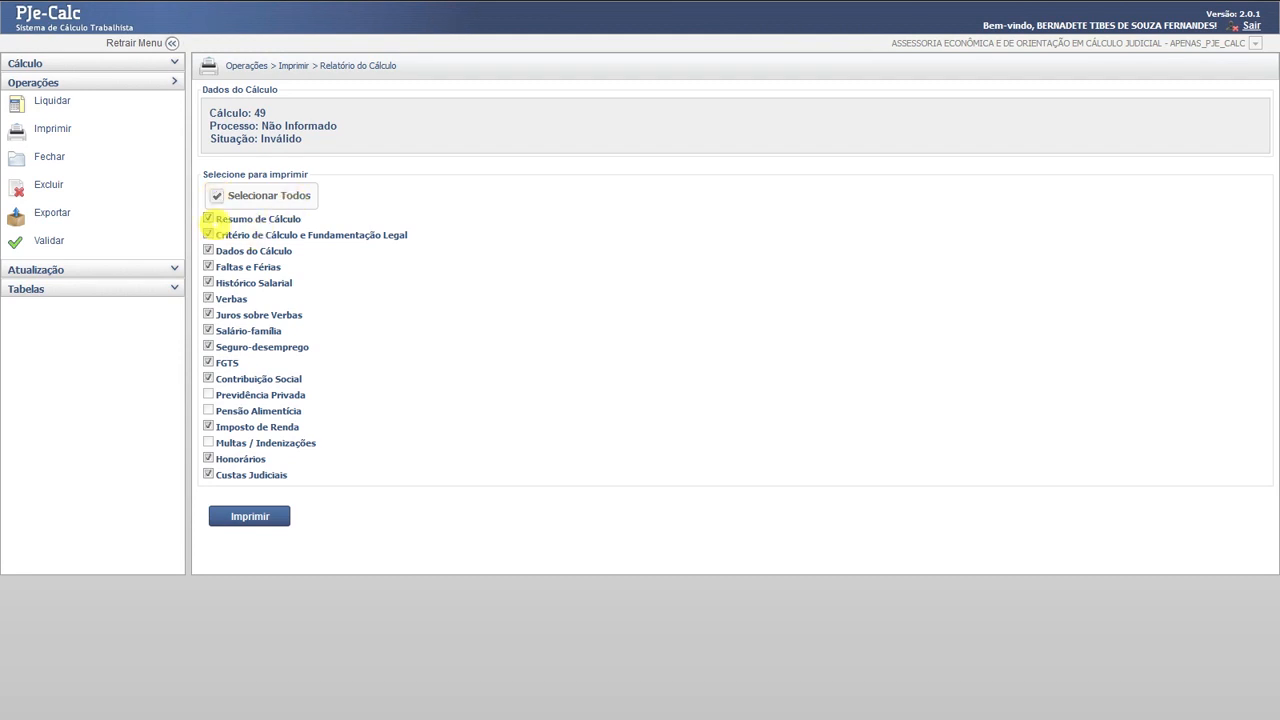
left_click(216, 196)
left_click(208, 217)
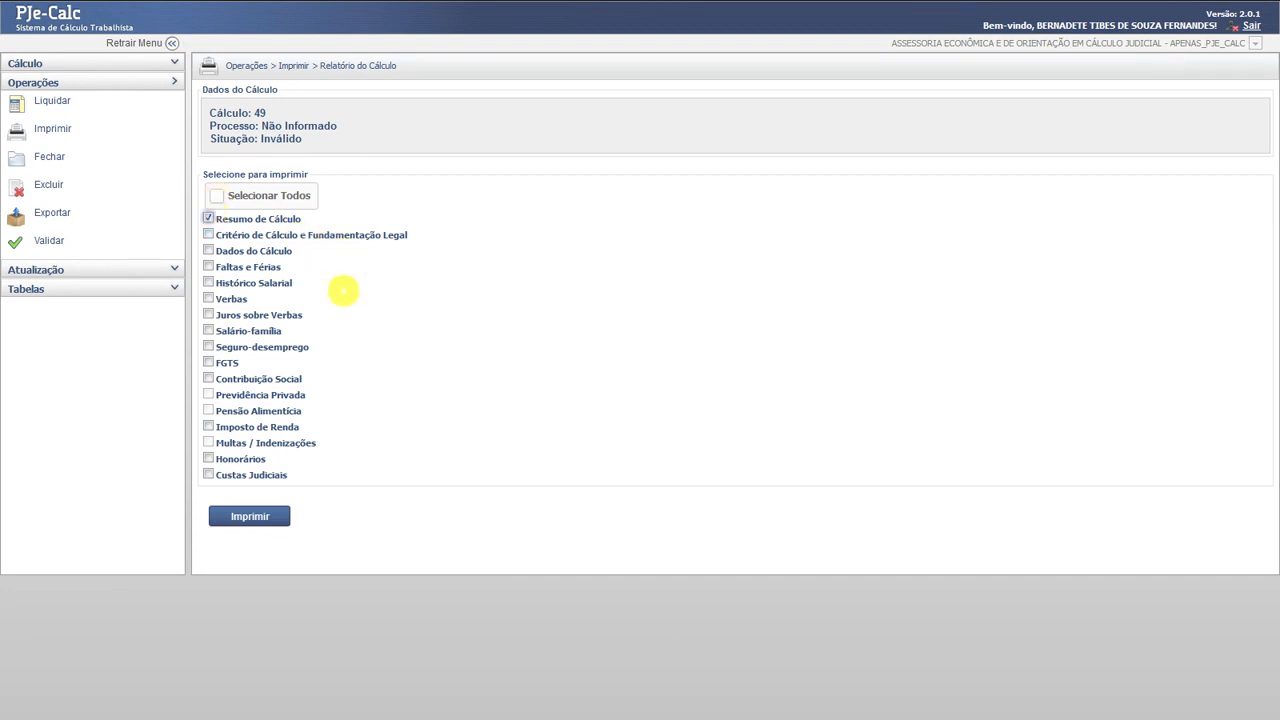
left_click(249, 516)
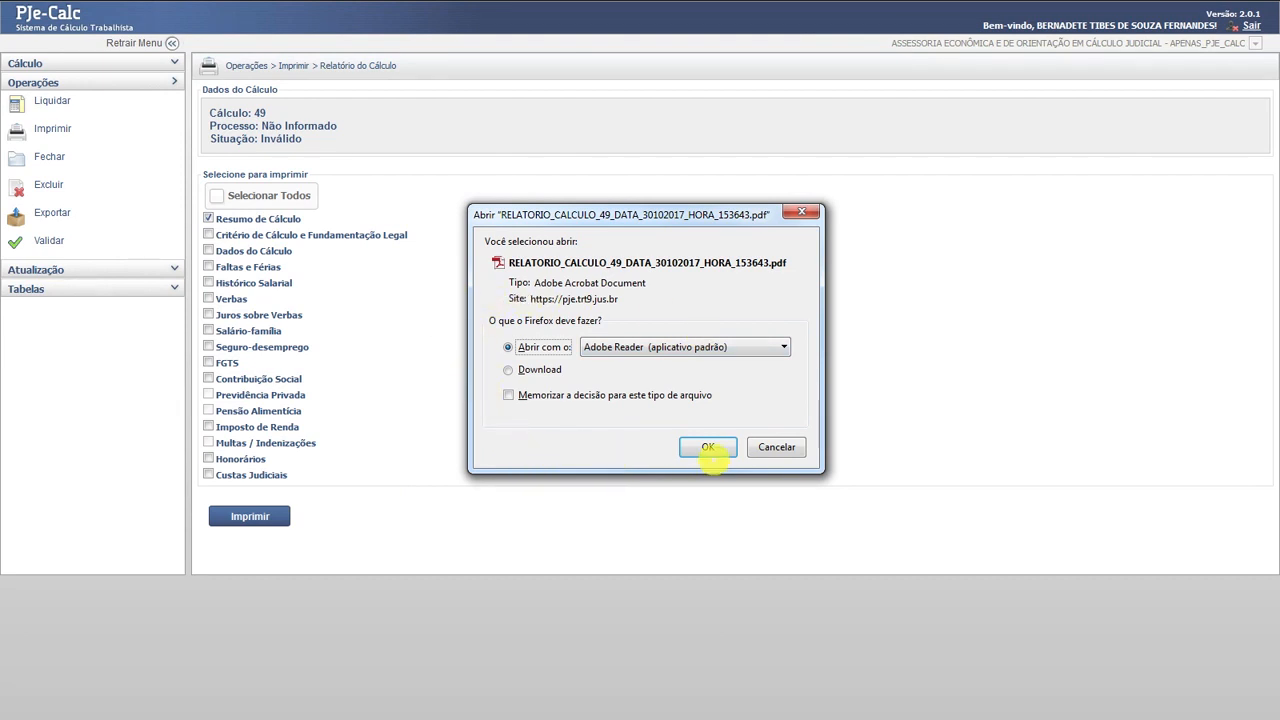
- Open RELATORIO_CALCULO_49_DATA_30102017_HORA_153643.pdf with Adobe Reader
left_click(707, 447)
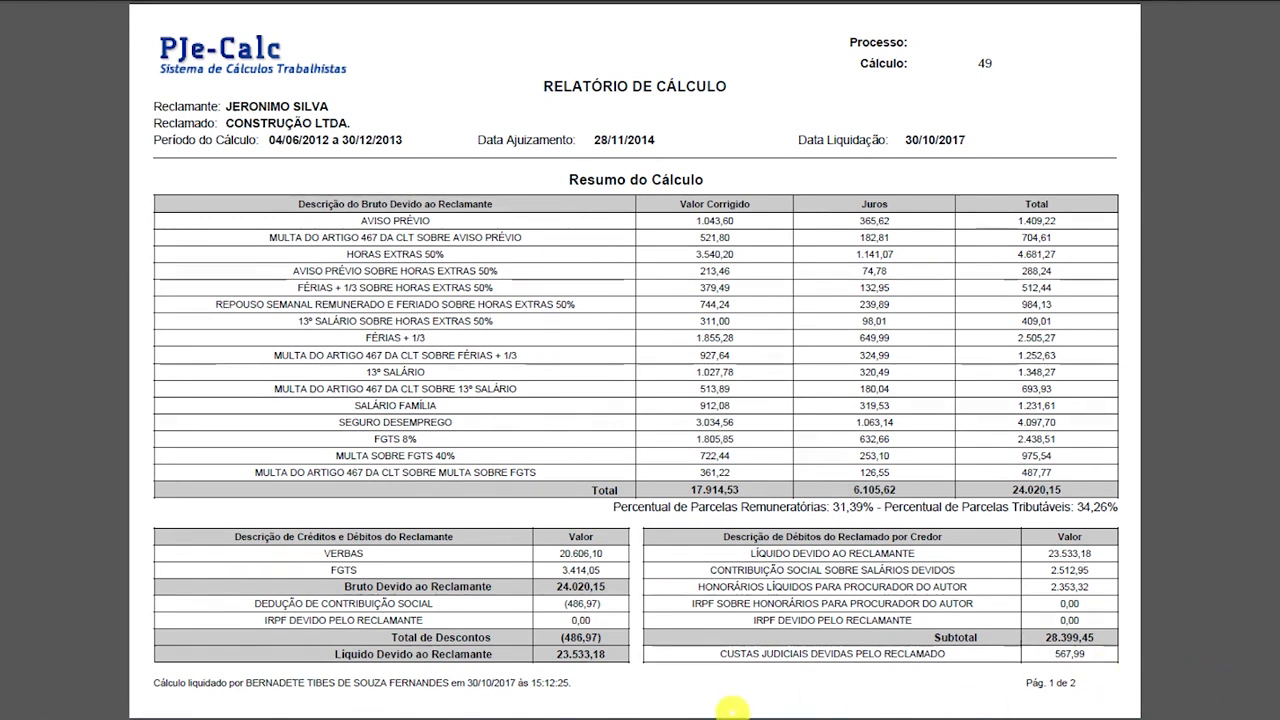
- Page forward to page 3, showing Dados do Cálculo and the Histórico Salarial table
key("Page_Down")
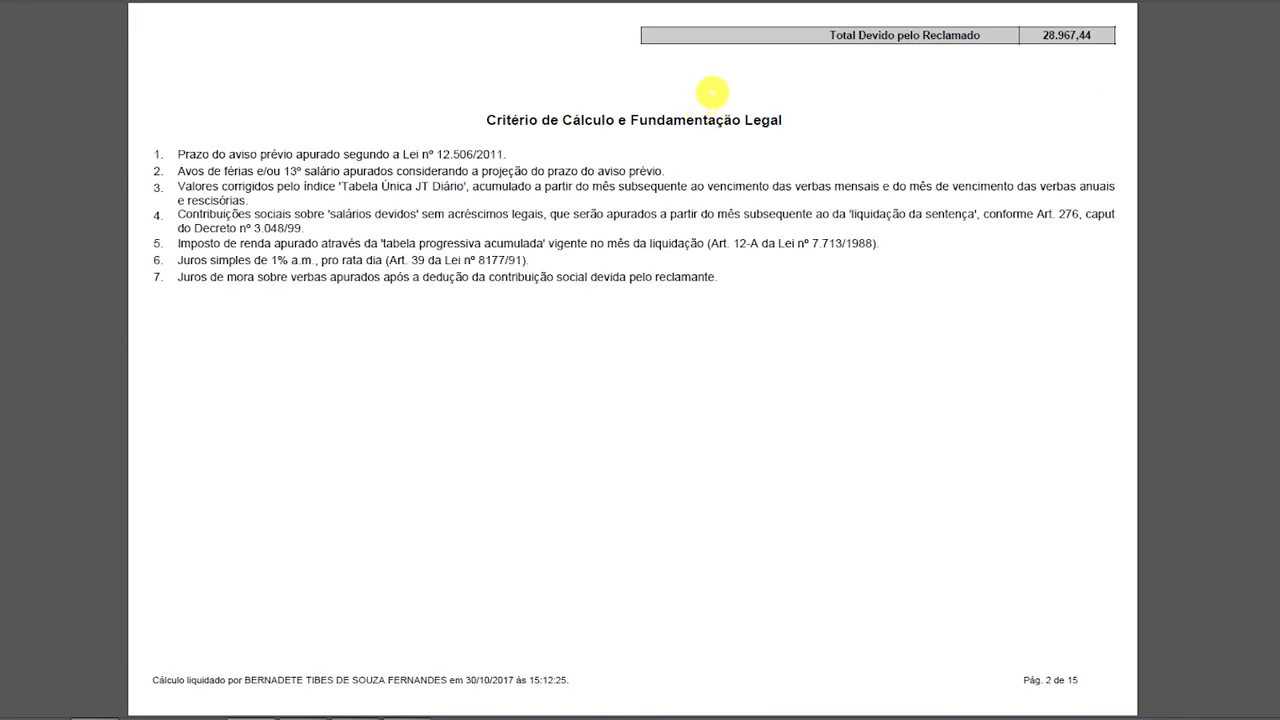
mouse_move(731, 574)
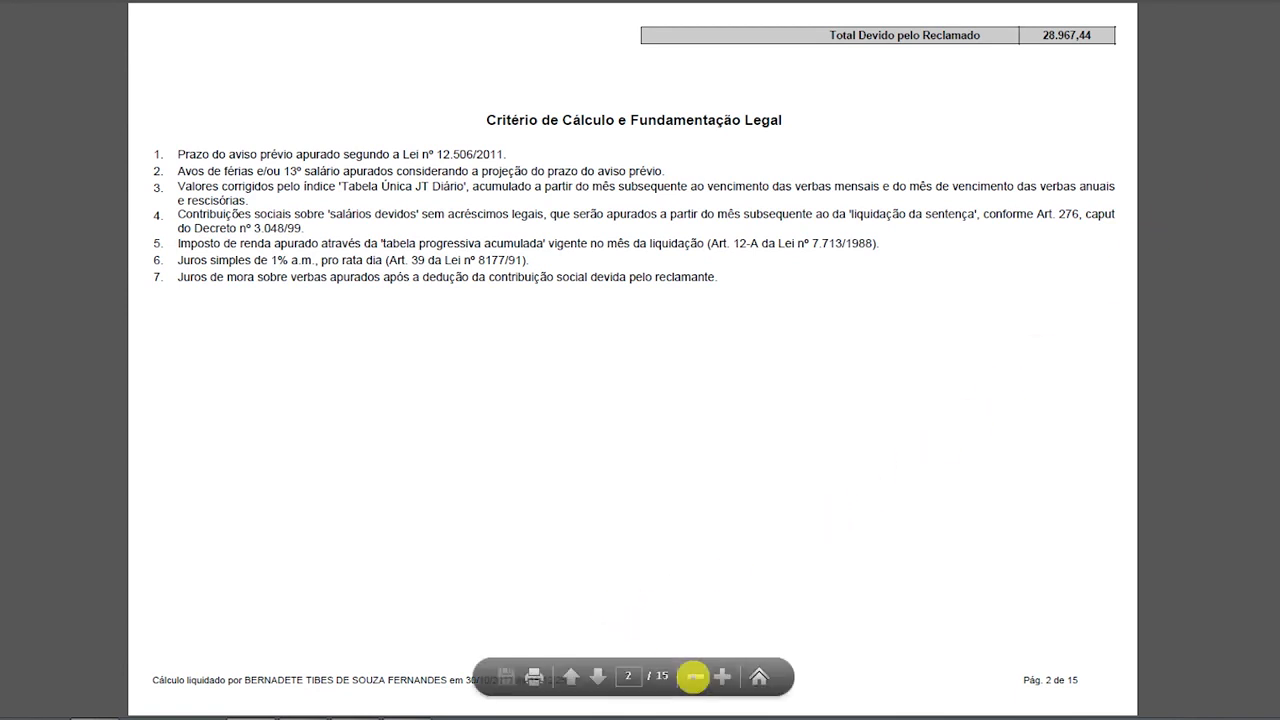
left_click(596, 678)
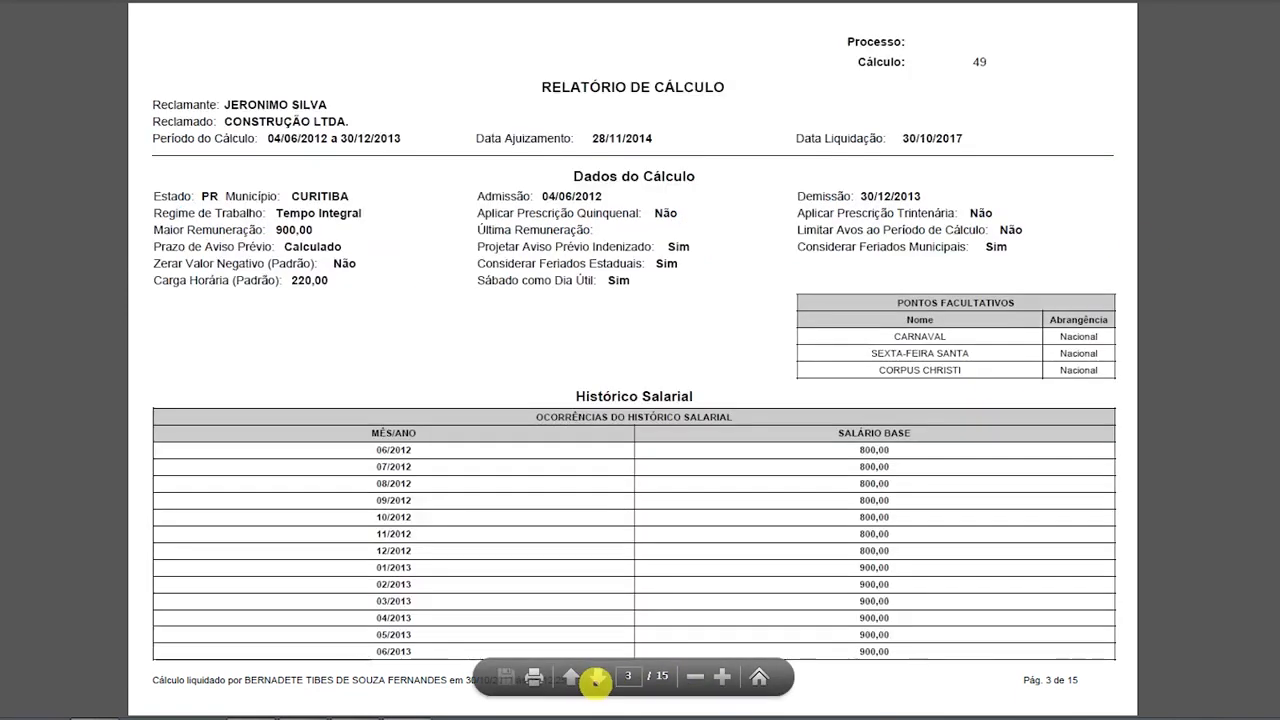